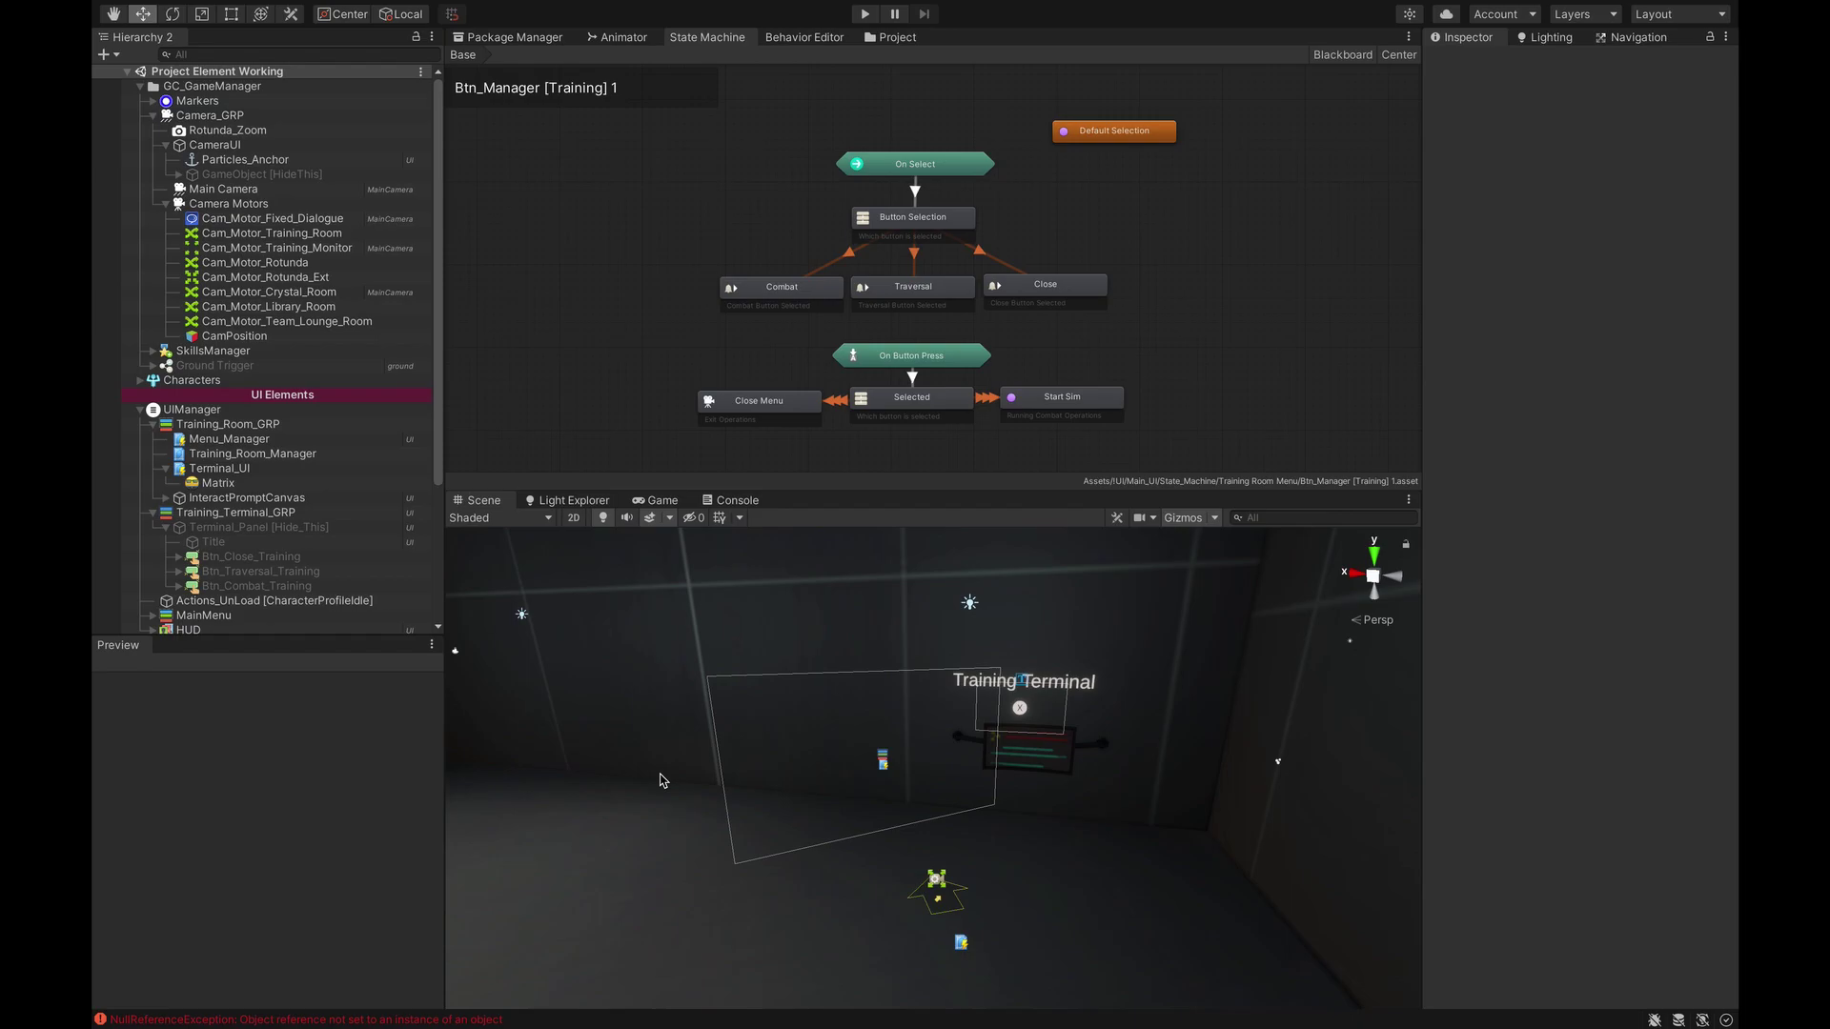
Step: Select Menu_Manager in the Hierarchy to inspect its settings
{"action": "left_click", "coordinate": [229, 438]}
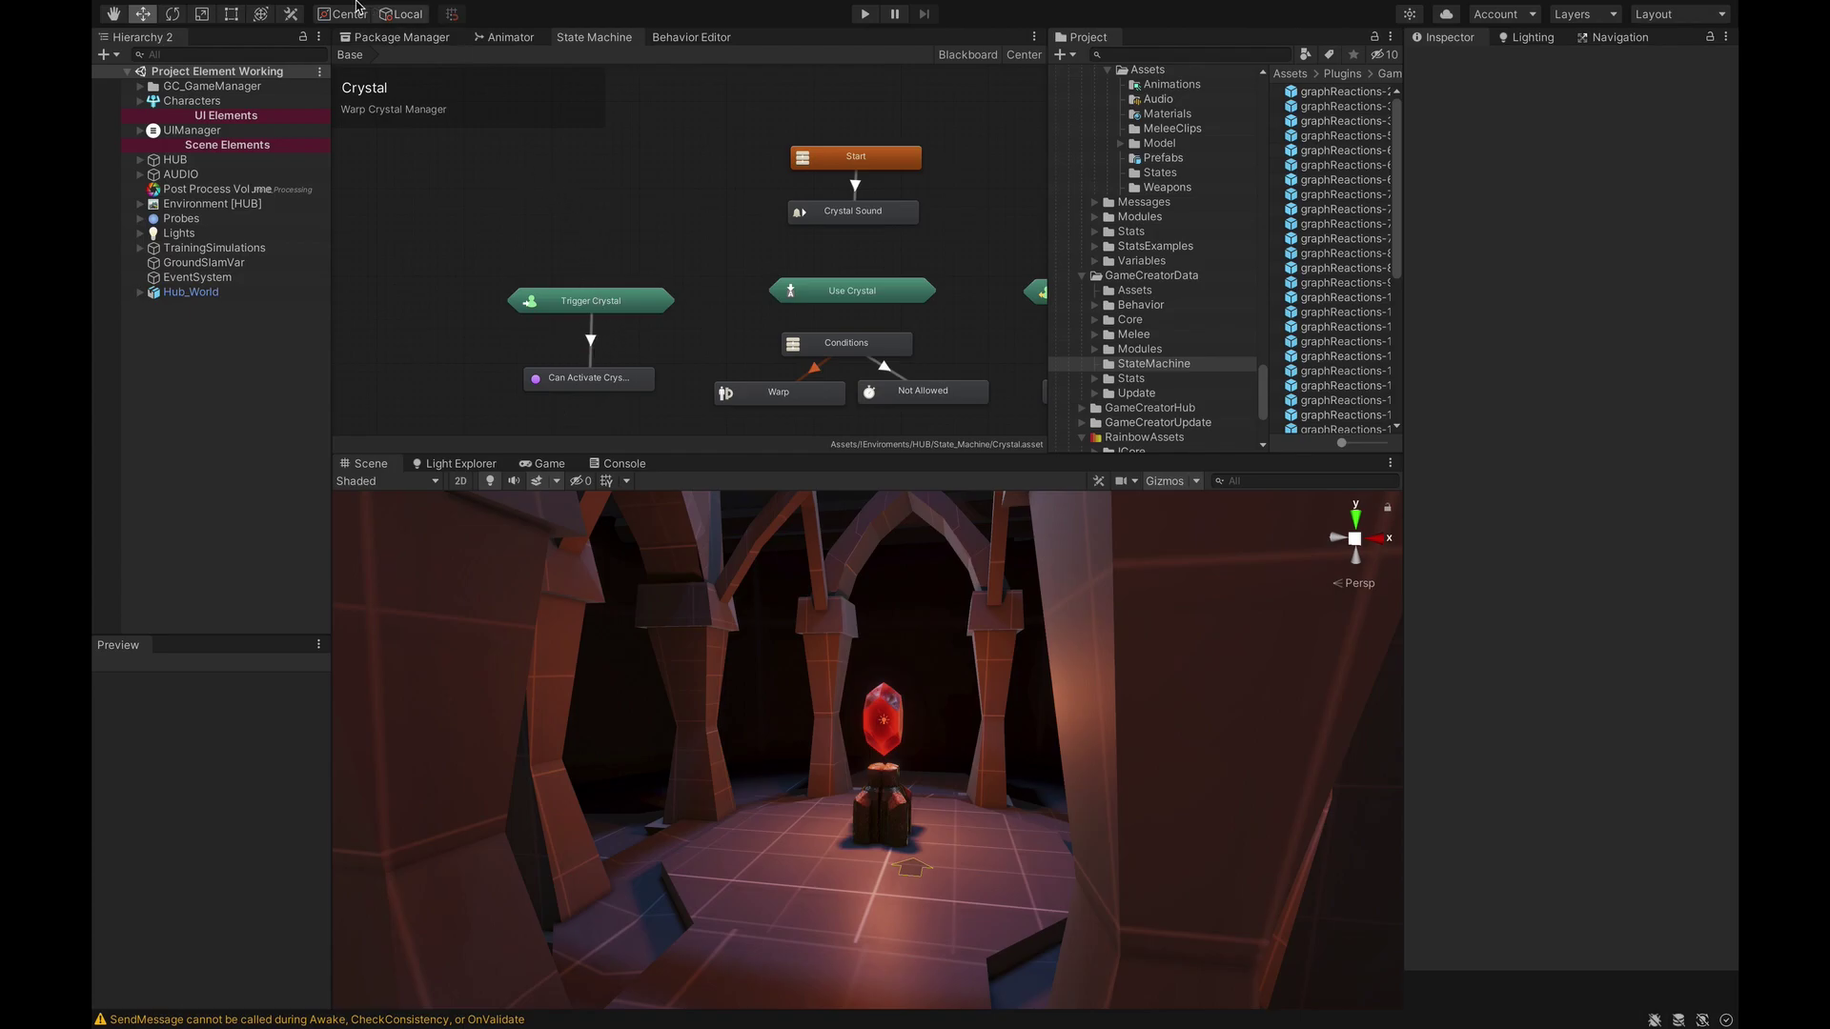
Step: Open Project Settings on the Input Manager page listing the 26 input axes
{"action": "left_click", "coordinate": [286, 9]}
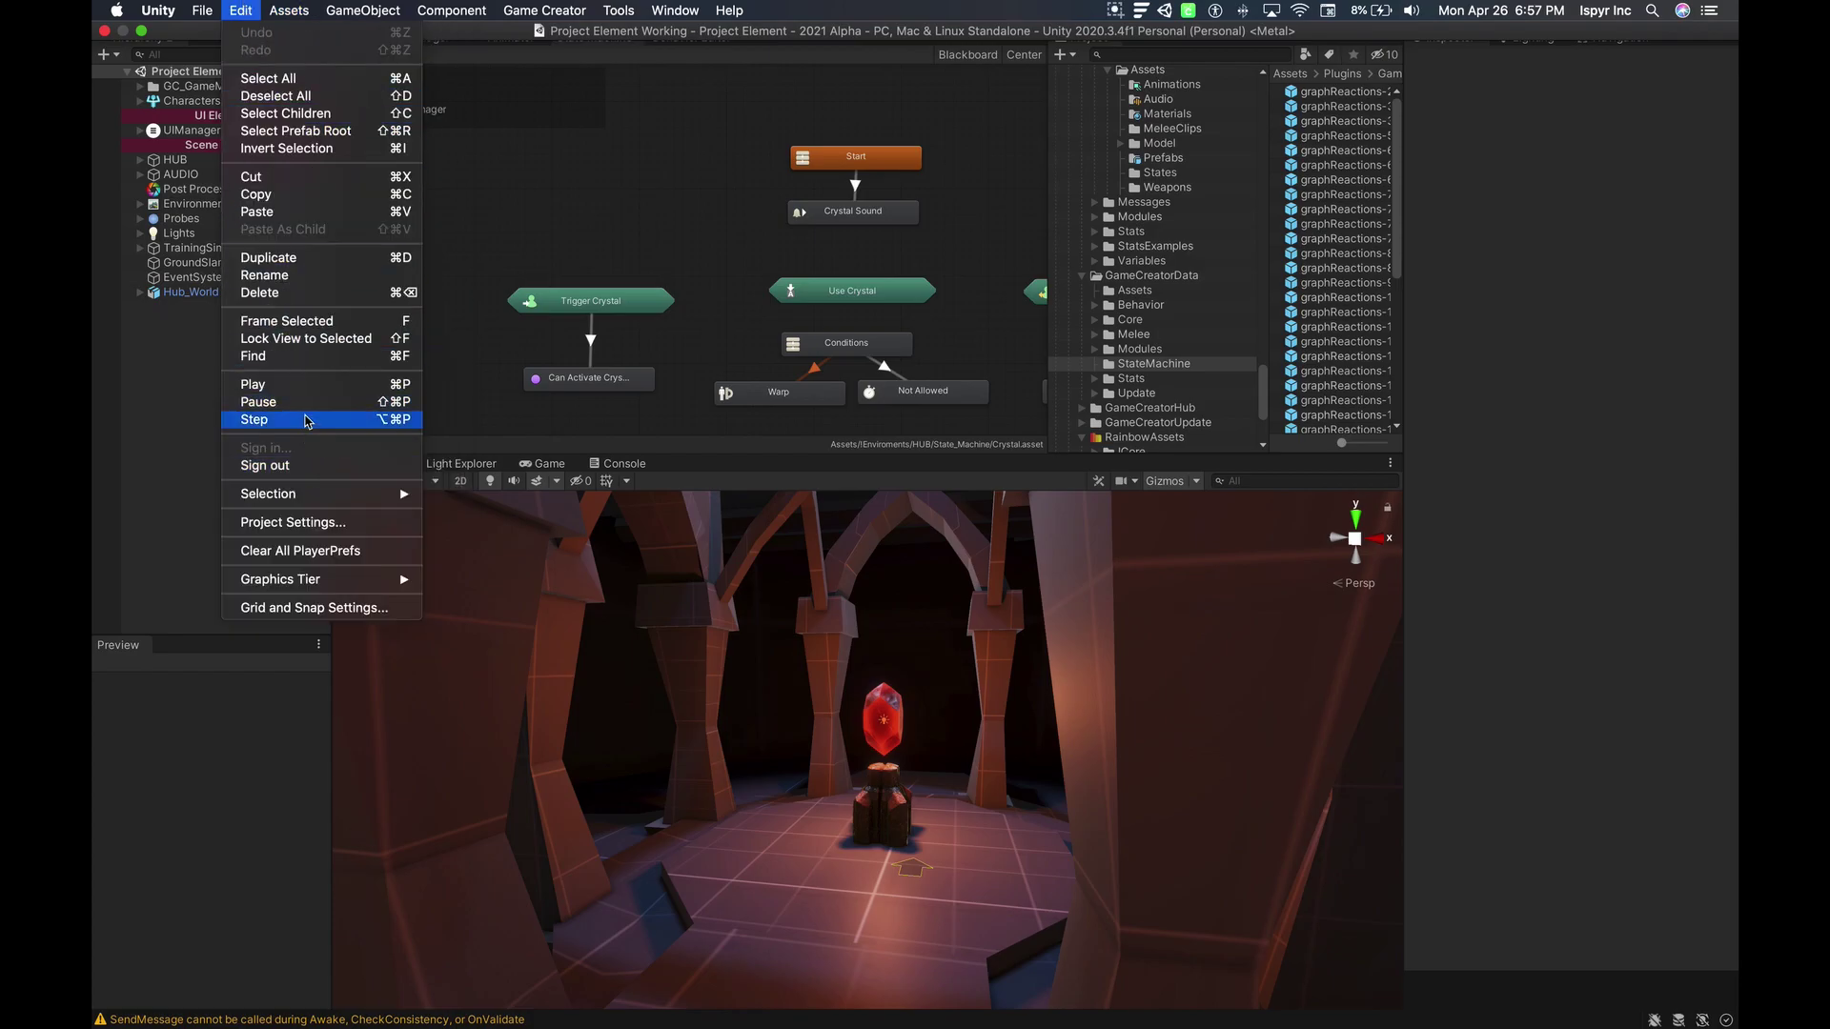
{"action": "left_click", "coordinate": [301, 524]}
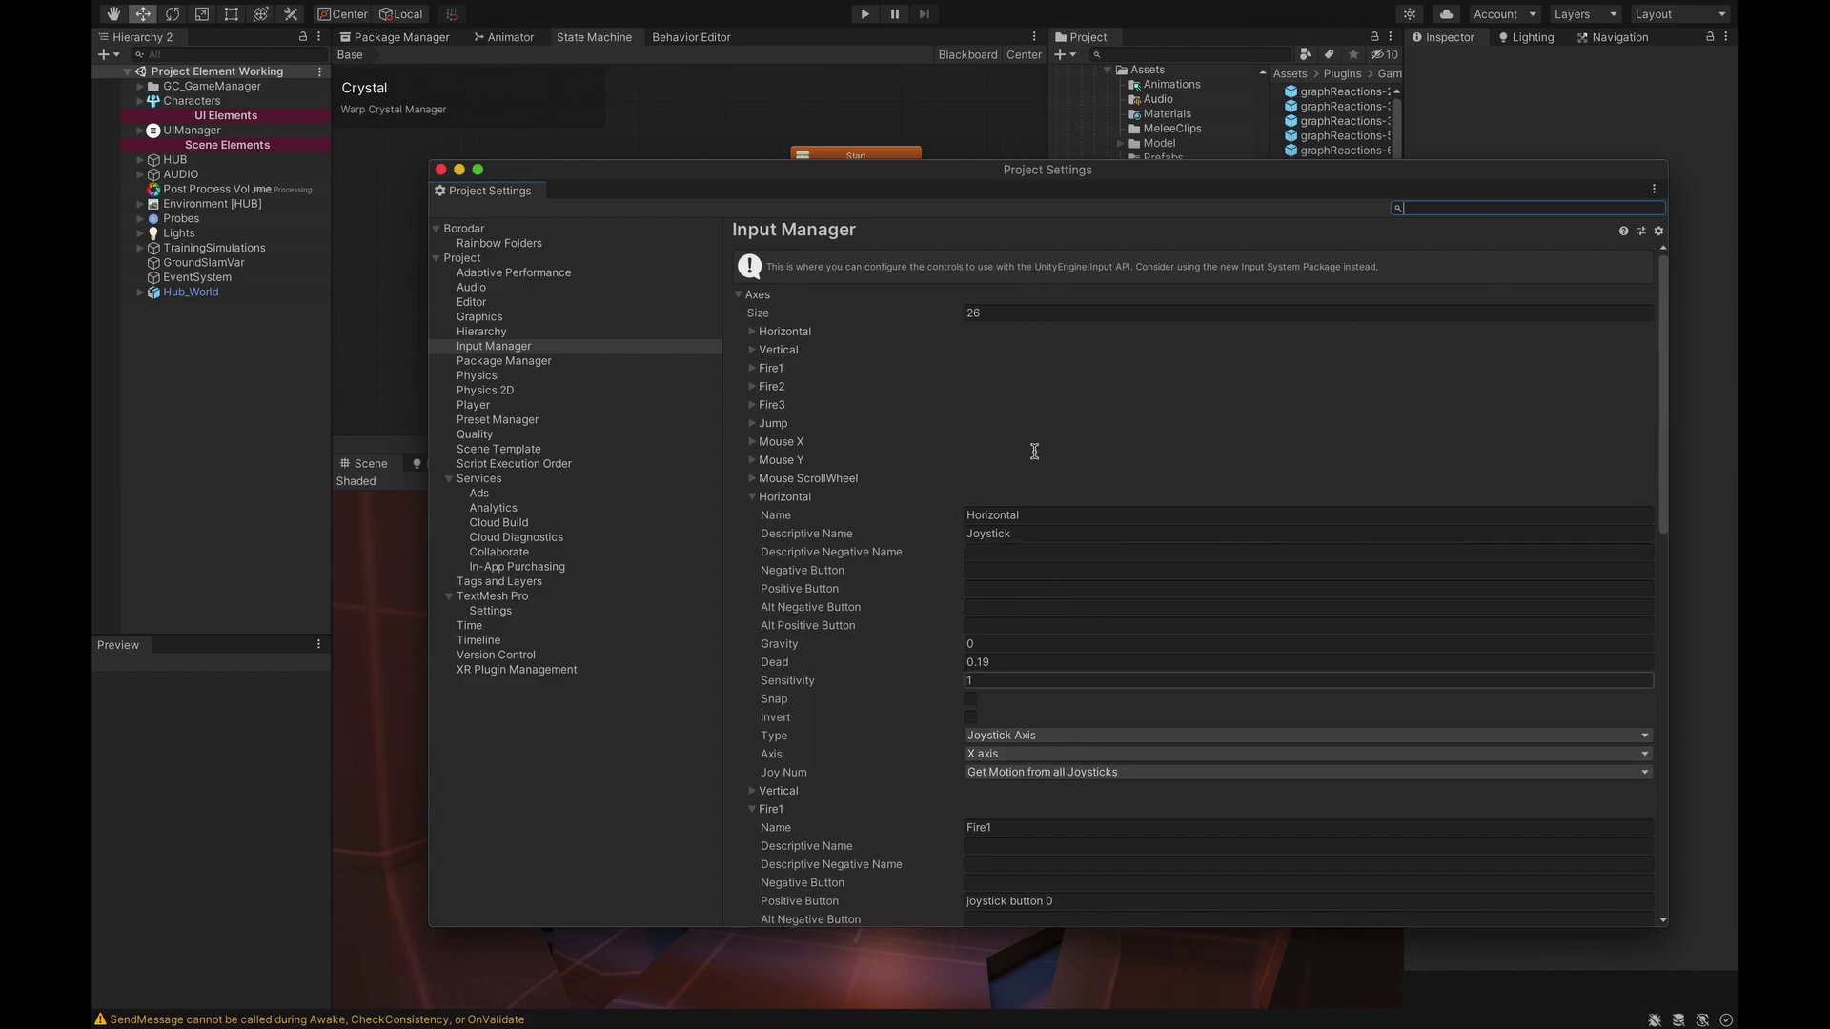
Step: Review the Vertical and Horizontal input axes, collapsing the duplicate axis entries
{"action": "left_click", "coordinate": [793, 791]}
{"action": "scroll", "coordinate": [1034, 753], "scroll_direction": "down", "scroll_amount": 3}
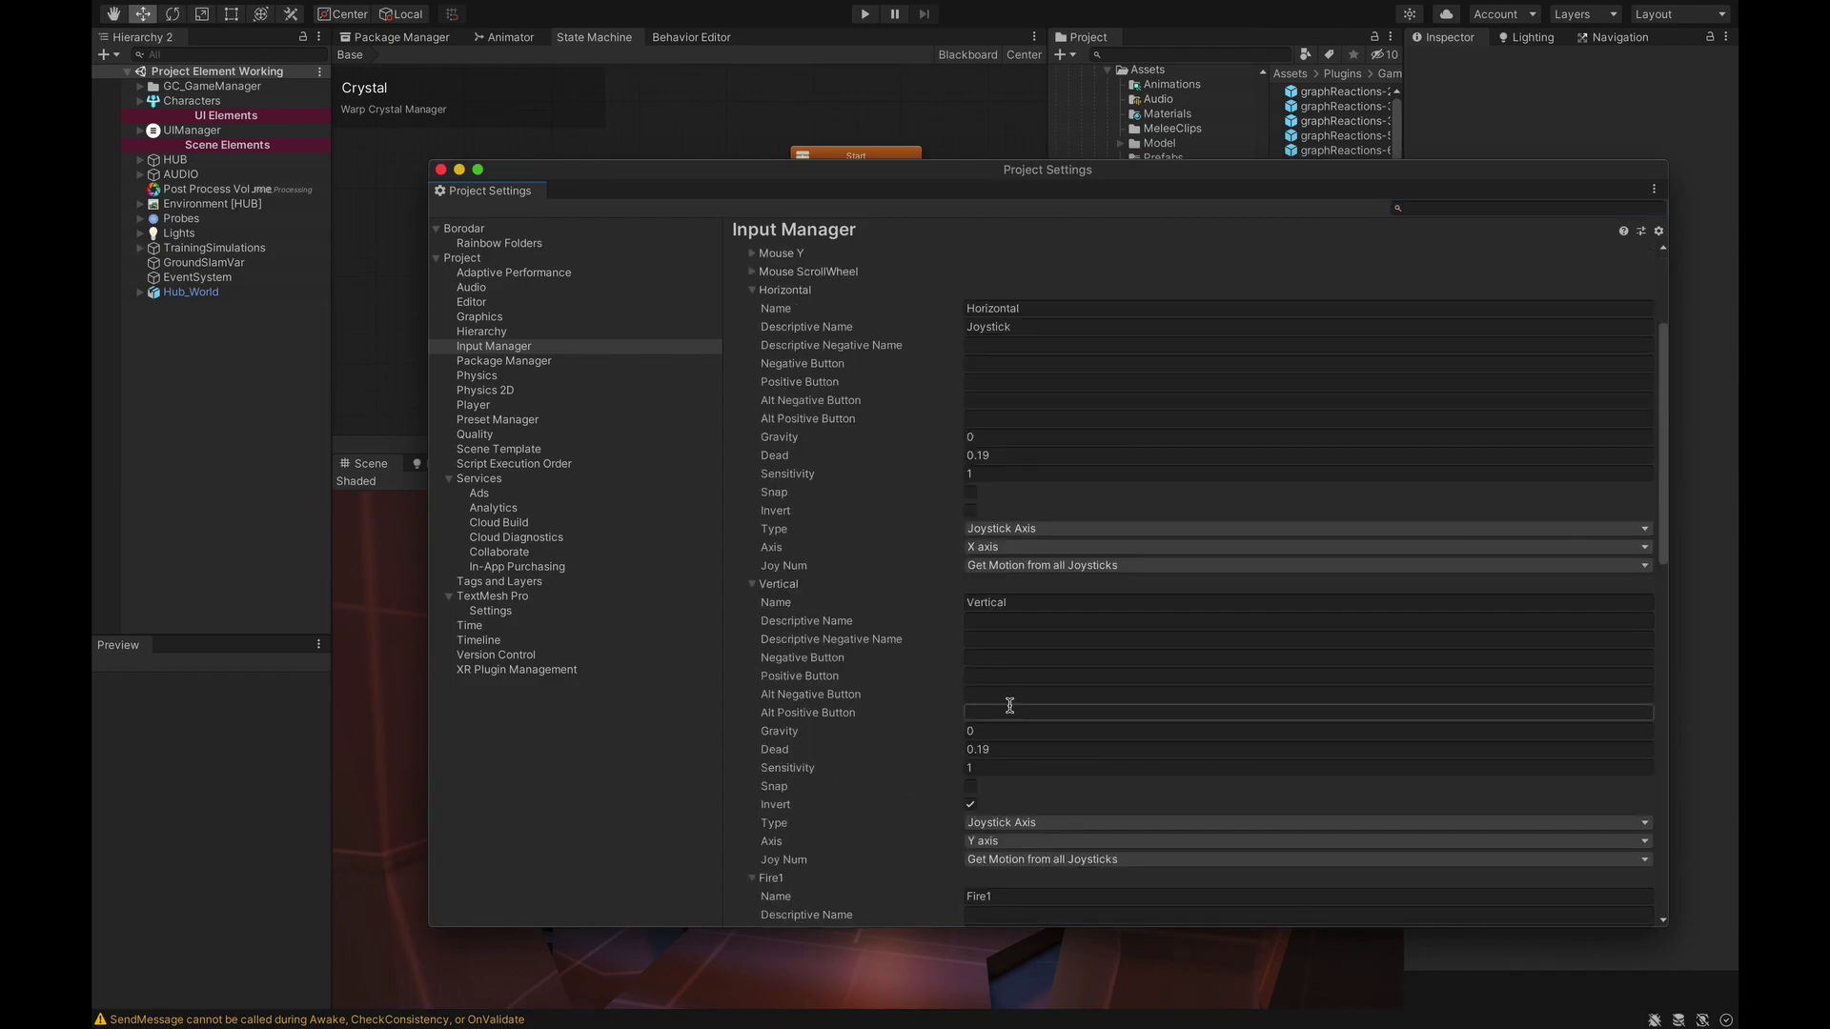
{"action": "scroll", "coordinate": [953, 620], "scroll_direction": "up", "scroll_amount": 3}
{"action": "left_click", "coordinate": [796, 497]}
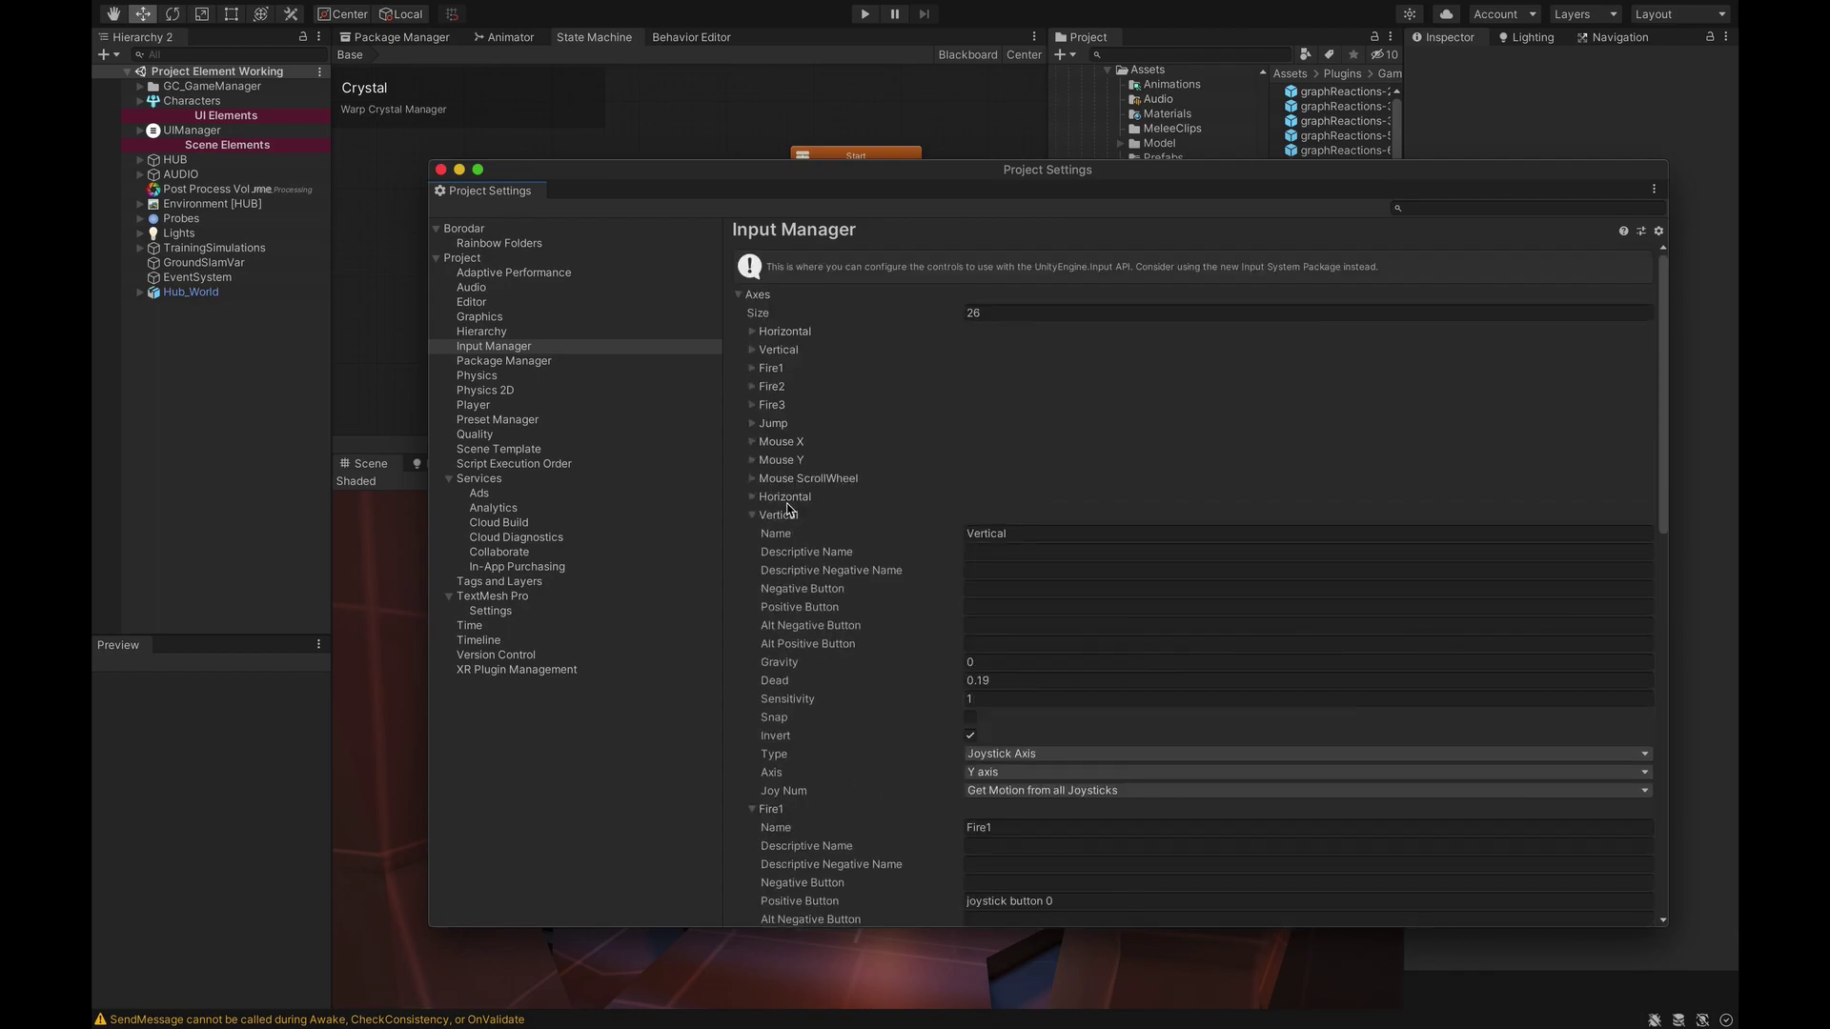
{"action": "left_click", "coordinate": [793, 516]}
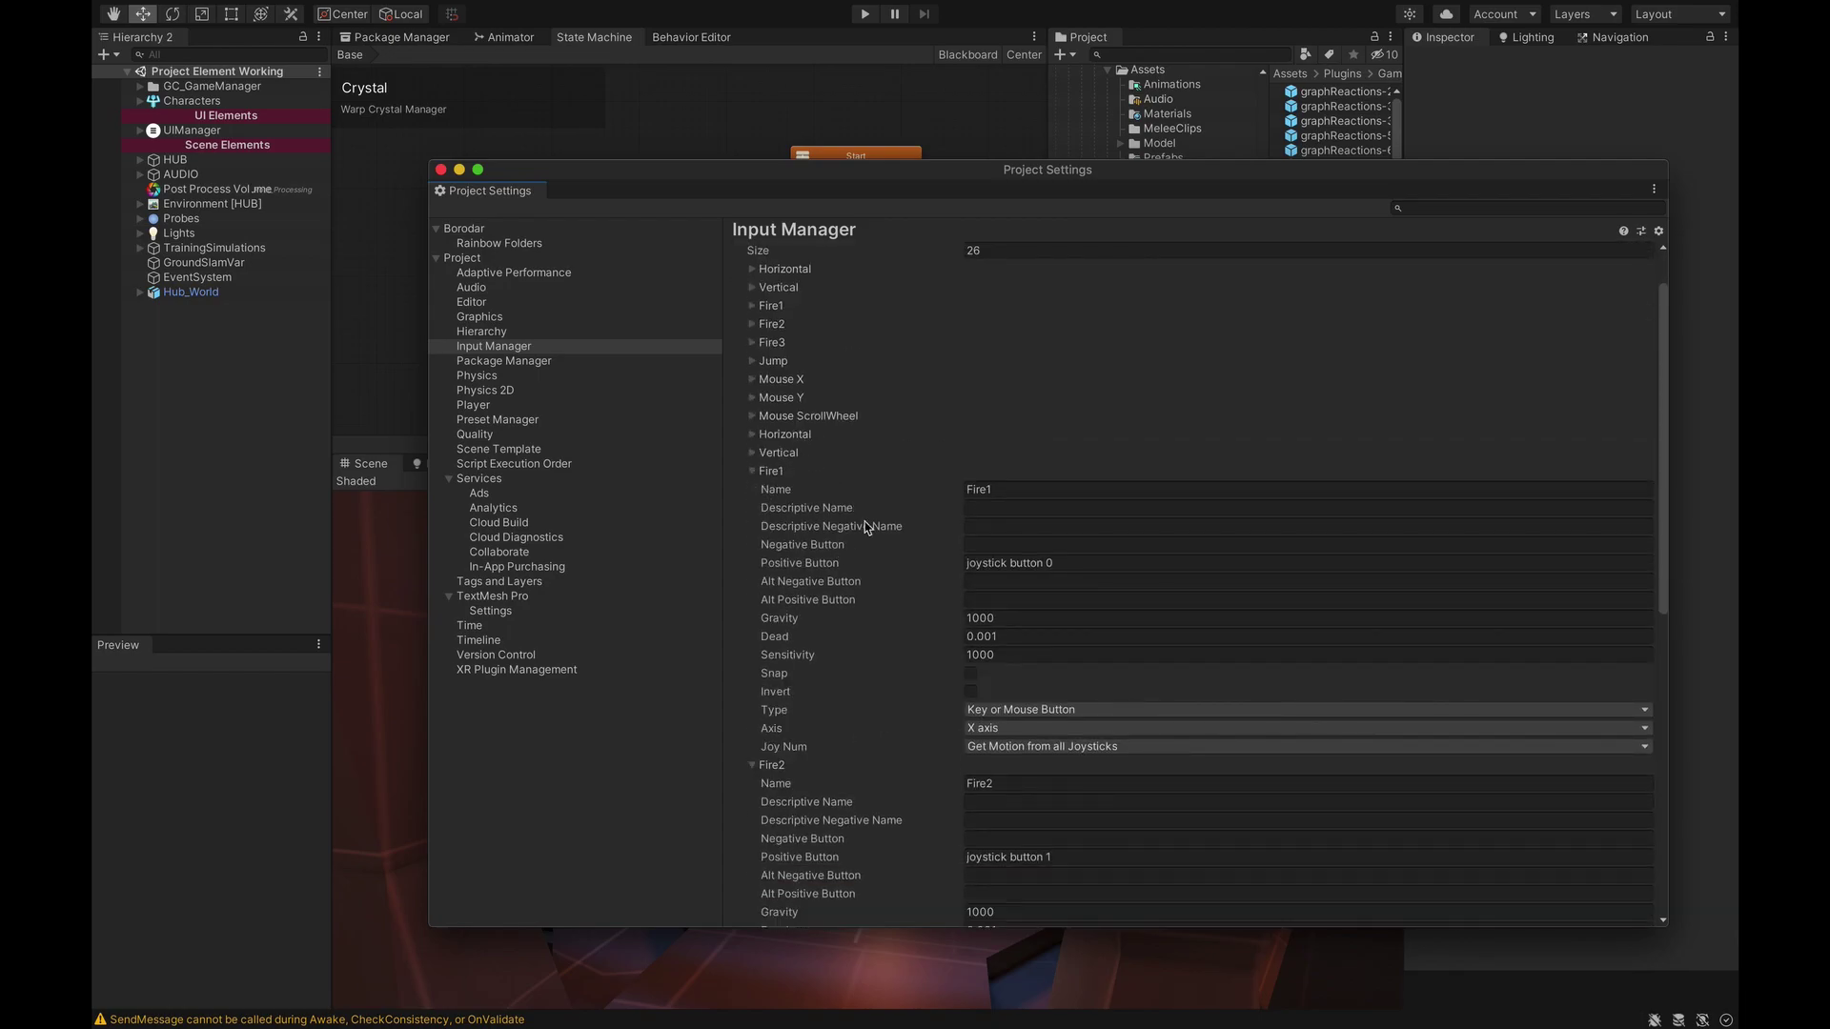
{"action": "scroll", "coordinate": [914, 562], "scroll_direction": "down", "scroll_amount": 2}
{"action": "scroll", "coordinate": [931, 562], "scroll_direction": "down", "scroll_amount": 1}
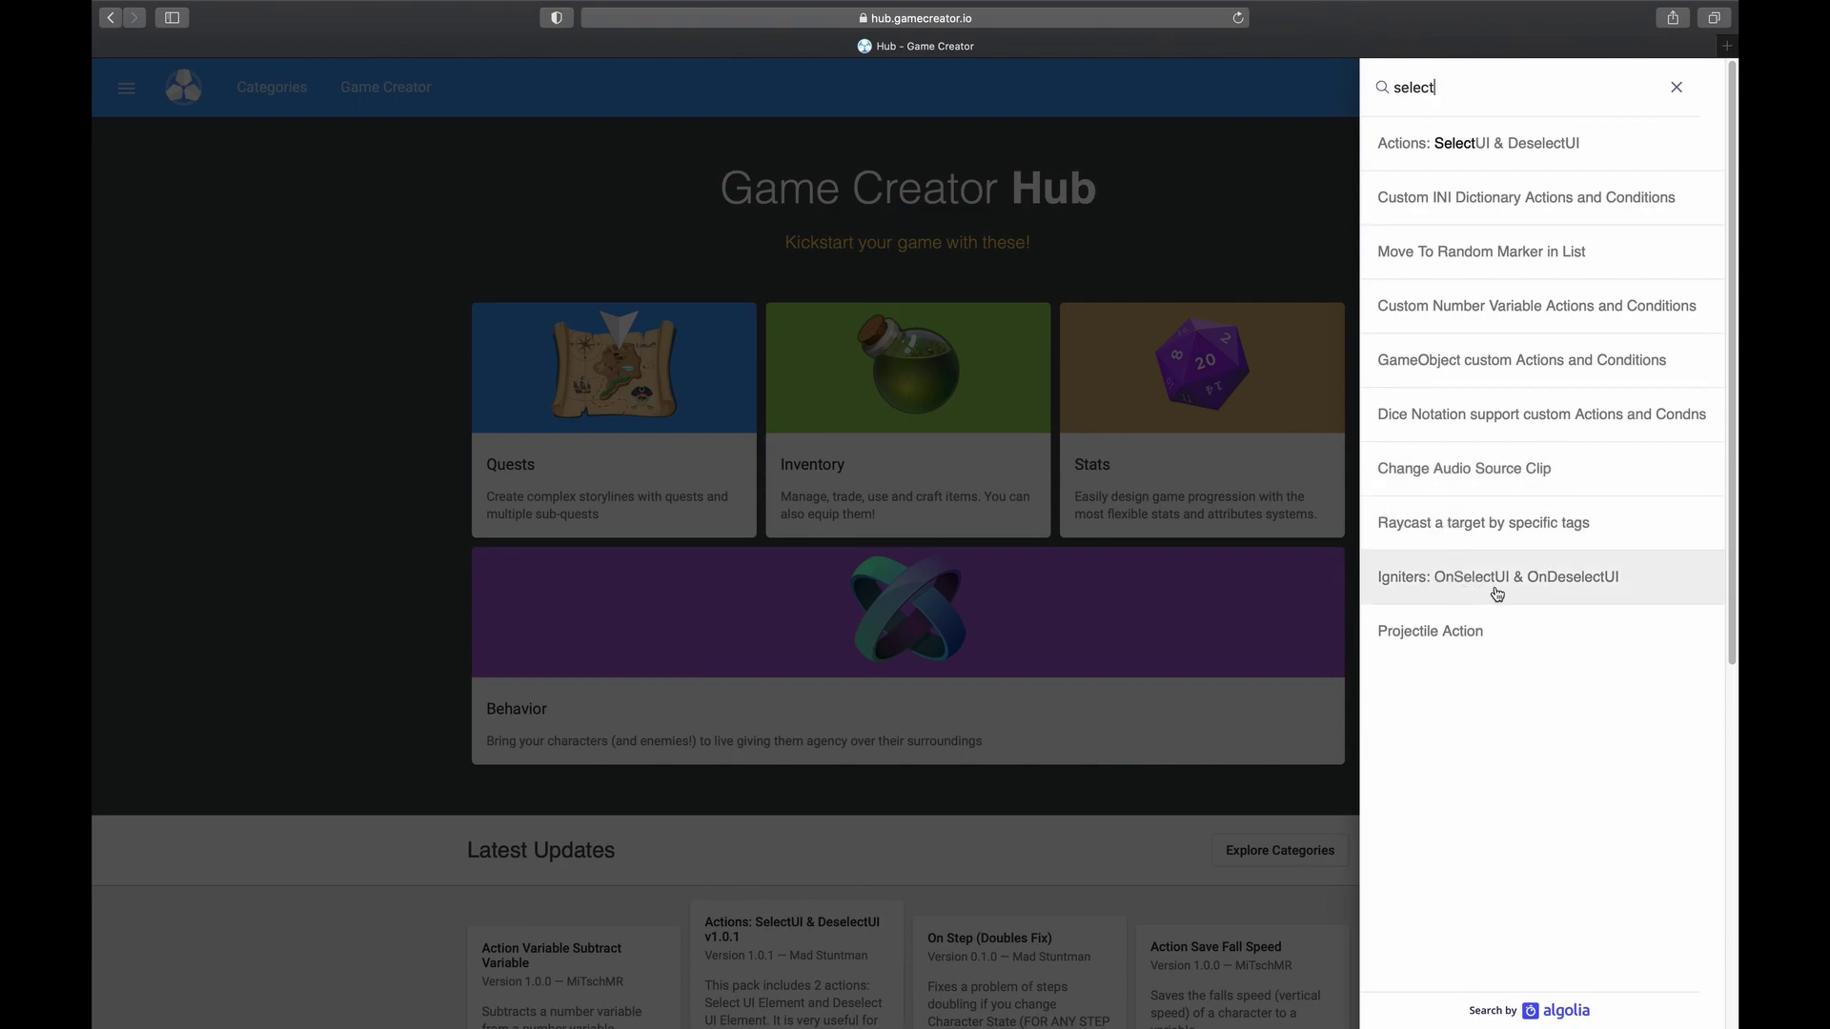
Step: Open the 'Igniters: OnSelectUI & OnDeselectUI' package page on Game Creator Hub
{"action": "left_click", "coordinate": [1530, 579]}
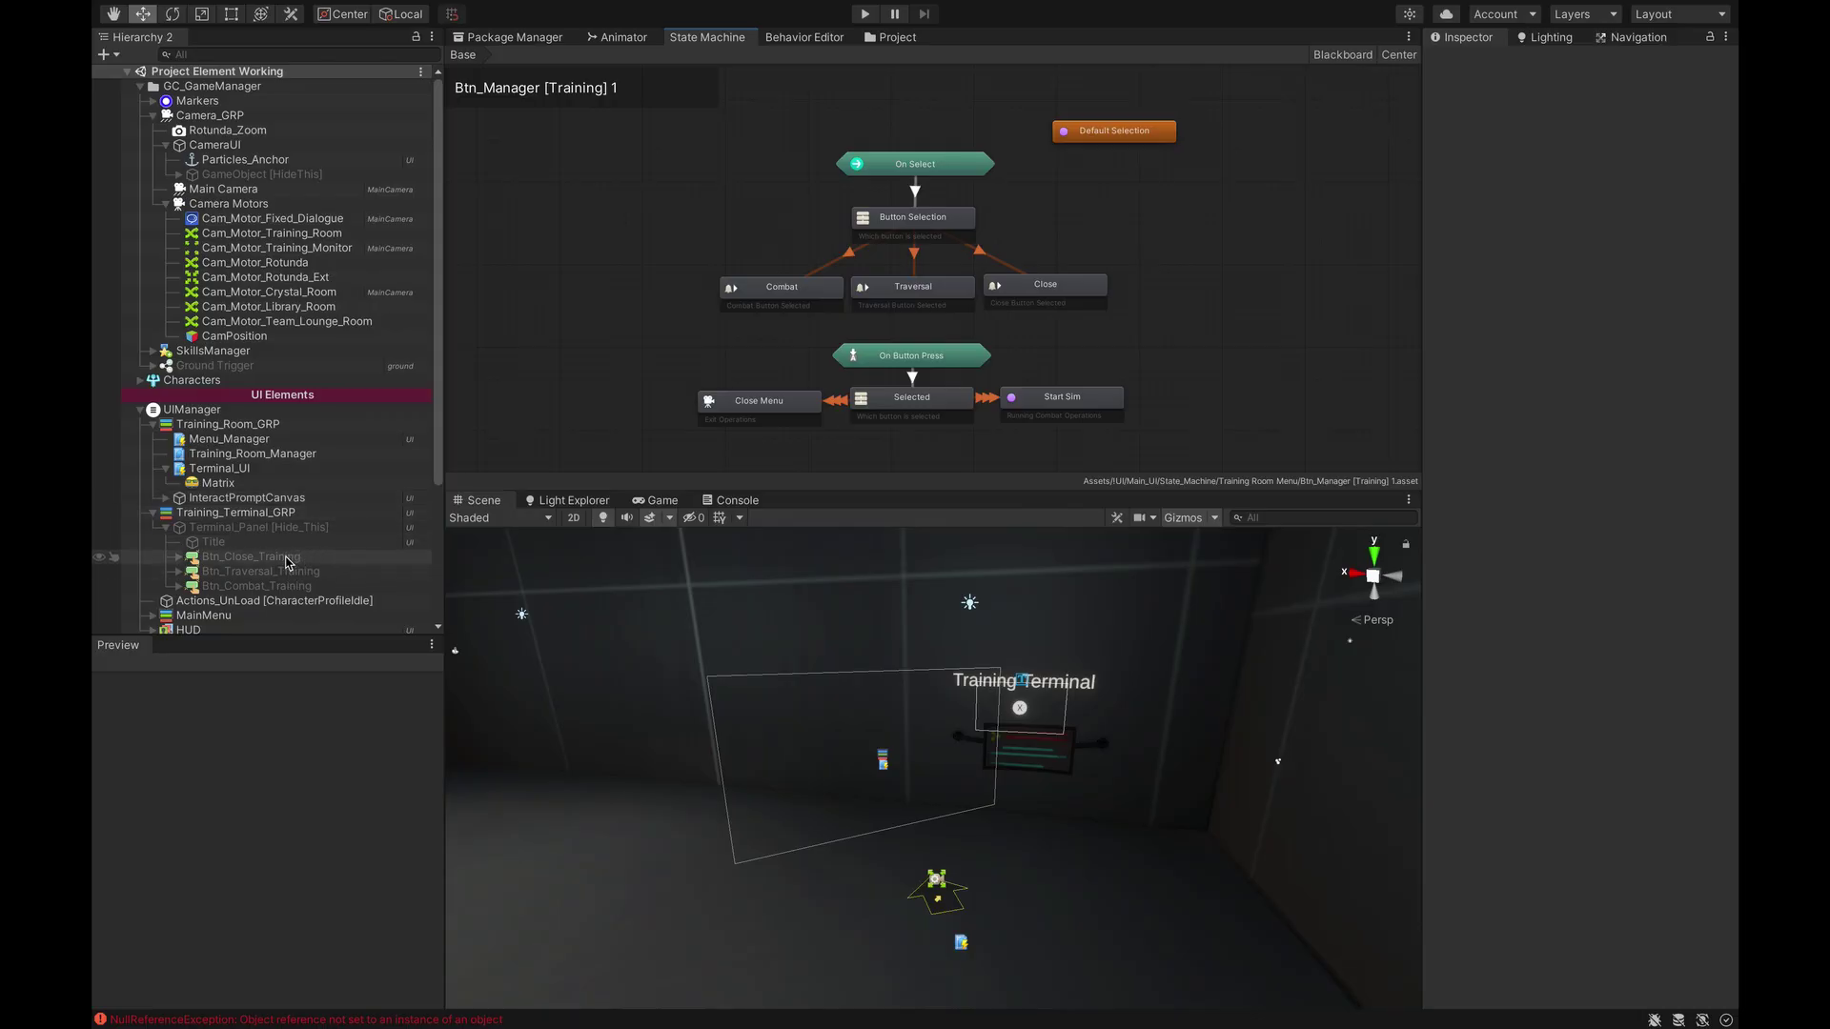
Step: Select Btn_Close_Training and review its On Select UI / On Deselect UI triggers assigning Close_Selected
{"action": "left_click", "coordinate": [286, 560]}
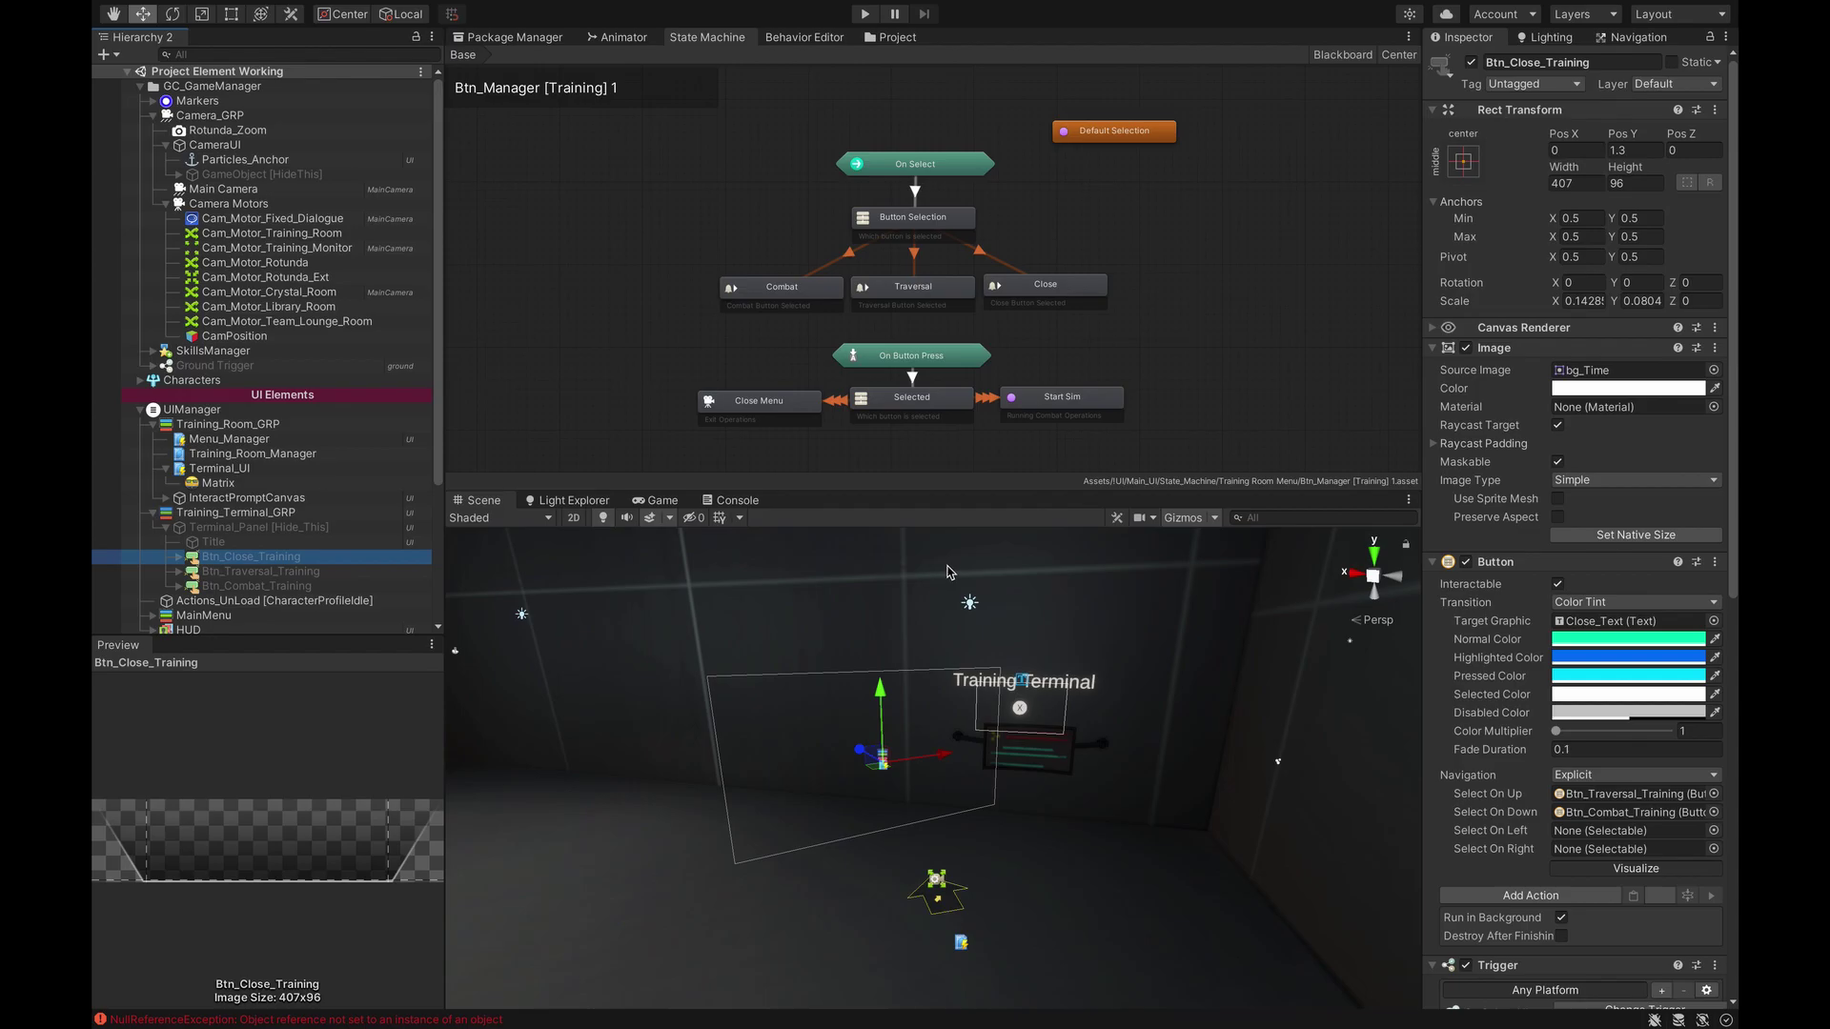
{"action": "scroll", "coordinate": [1572, 466], "scroll_direction": "down", "scroll_amount": 10}
{"action": "scroll", "coordinate": [1573, 466], "scroll_direction": "up", "scroll_amount": 2}
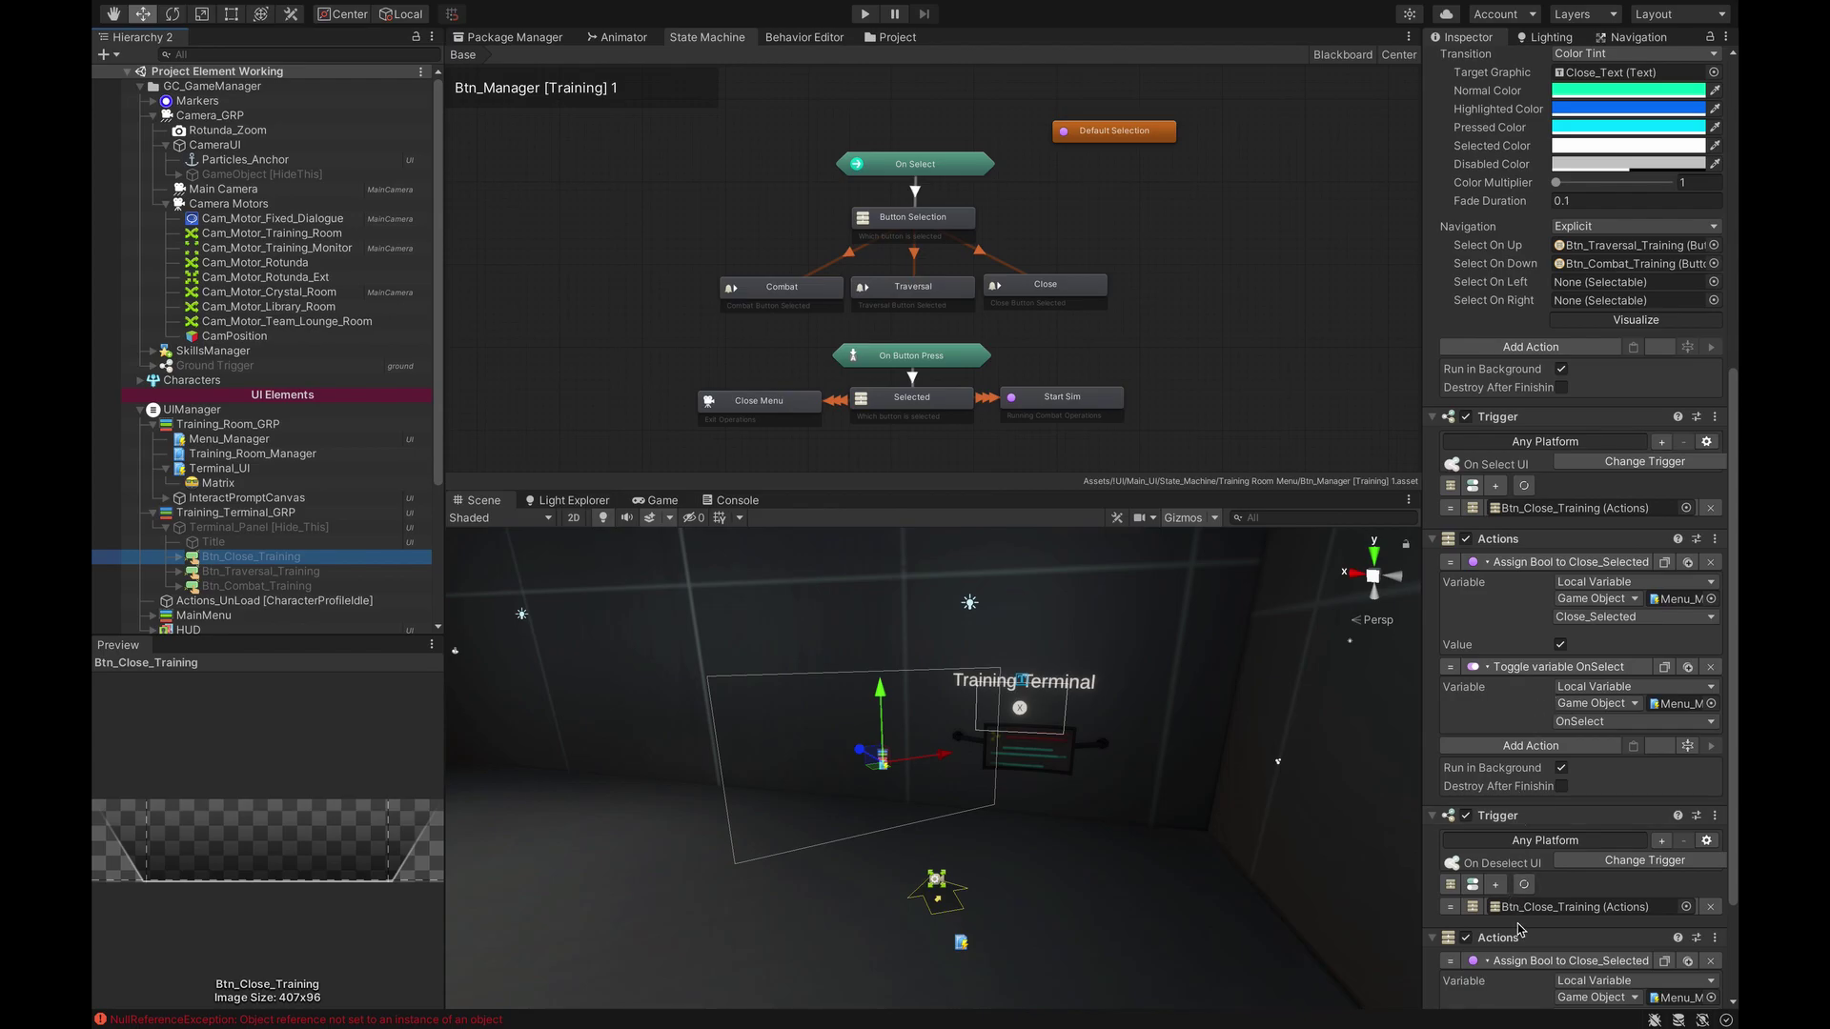
{"action": "scroll", "coordinate": [1522, 886], "scroll_direction": "down", "scroll_amount": 3}
{"action": "scroll", "coordinate": [1520, 929], "scroll_direction": "up", "scroll_amount": 3}
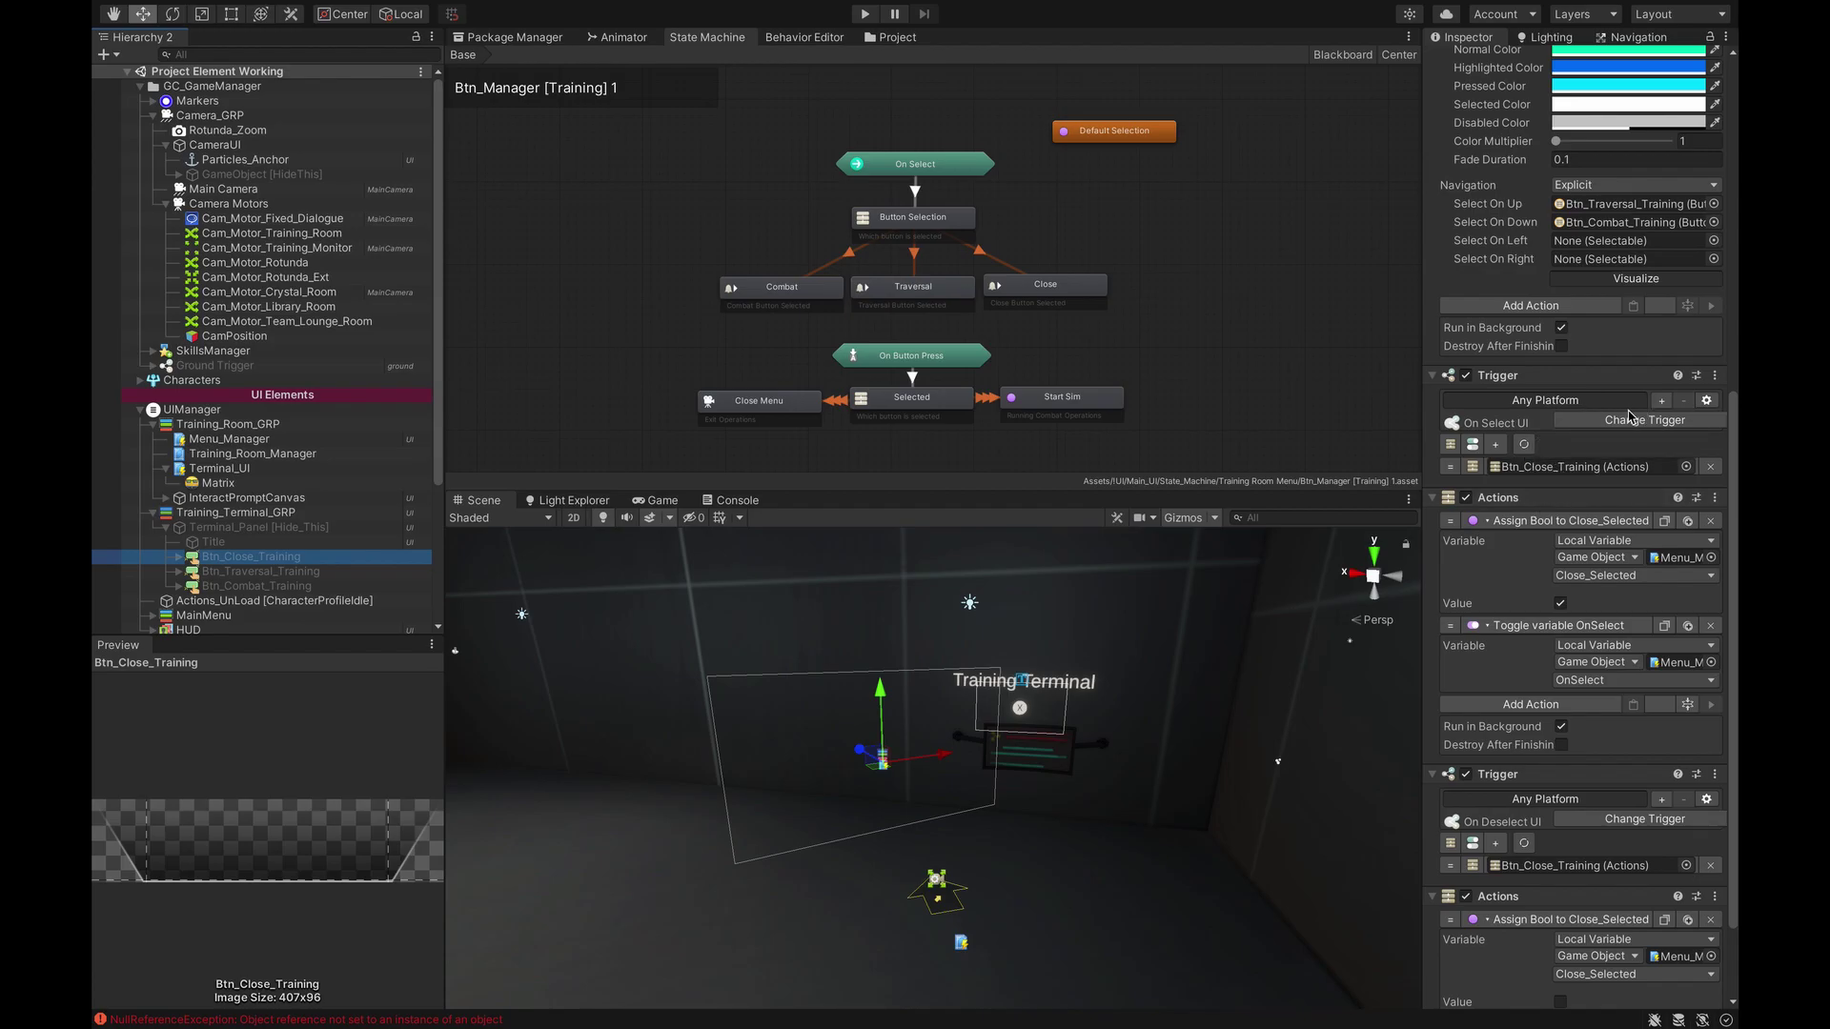
{"action": "left_click", "coordinate": [1496, 445]}
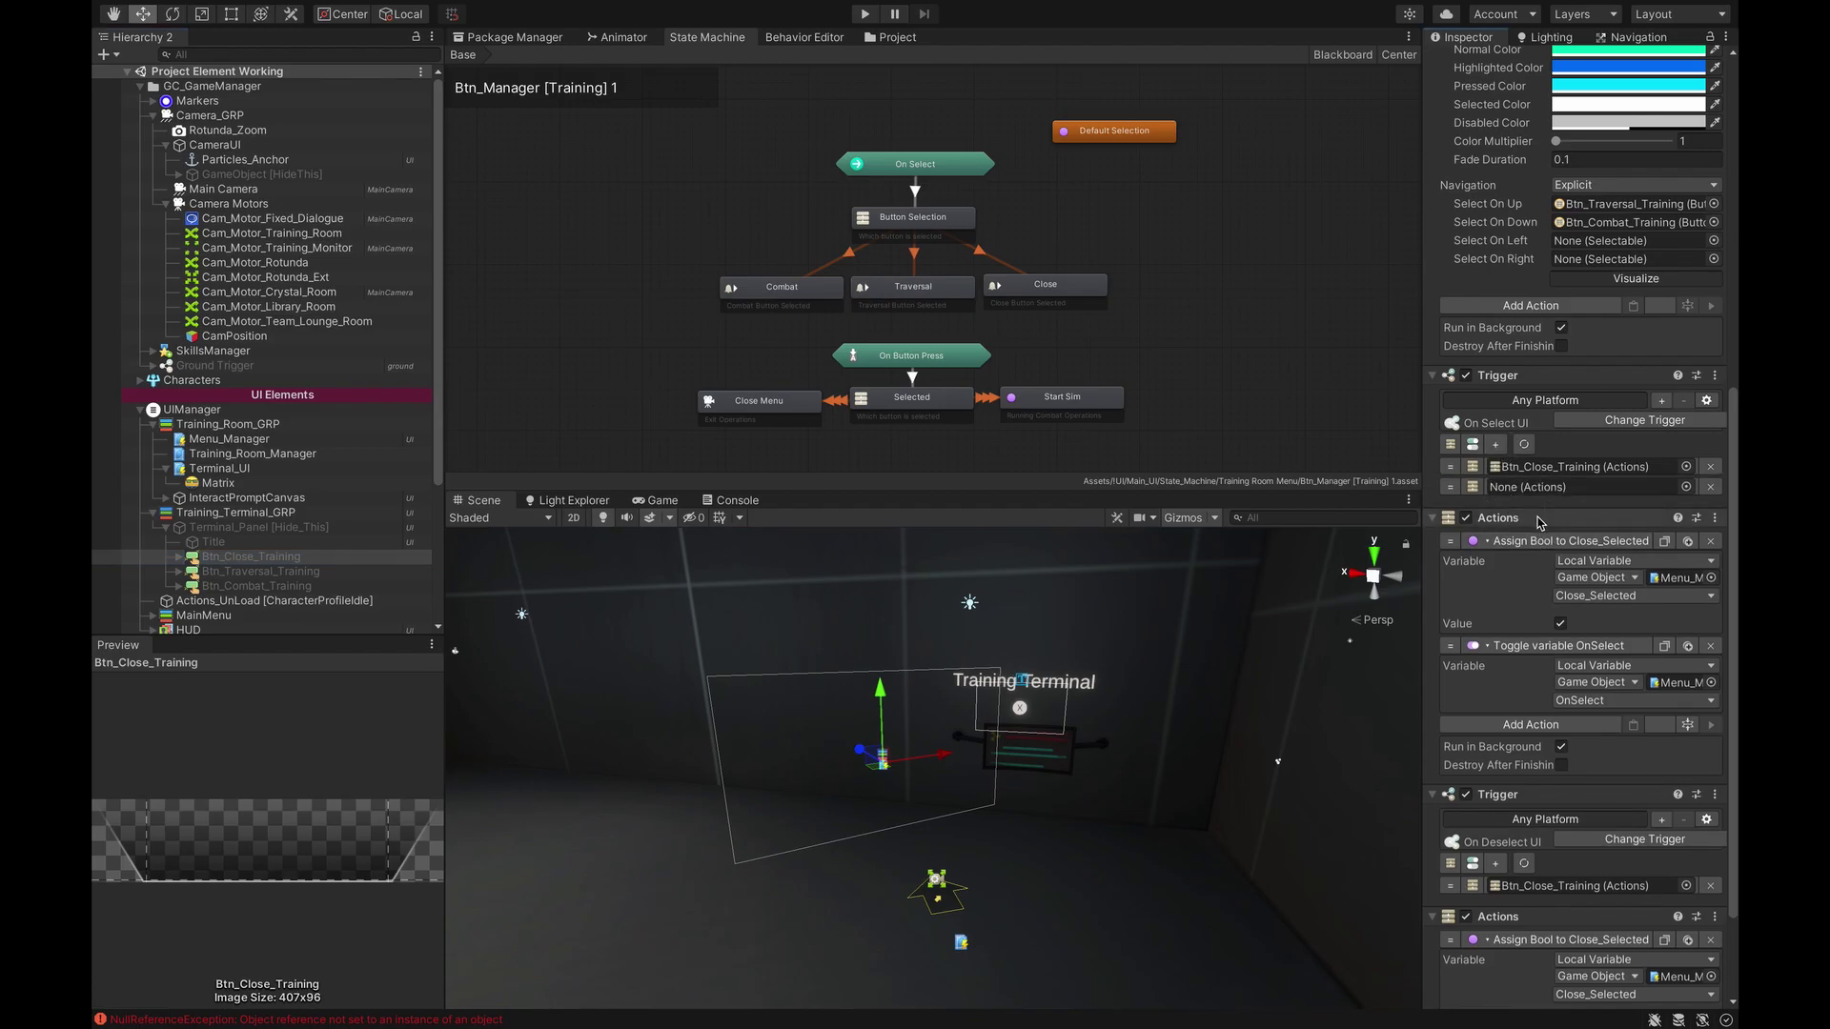
{"action": "left_click_drag", "start_coordinate": [1553, 466], "coordinate": [1553, 488]}
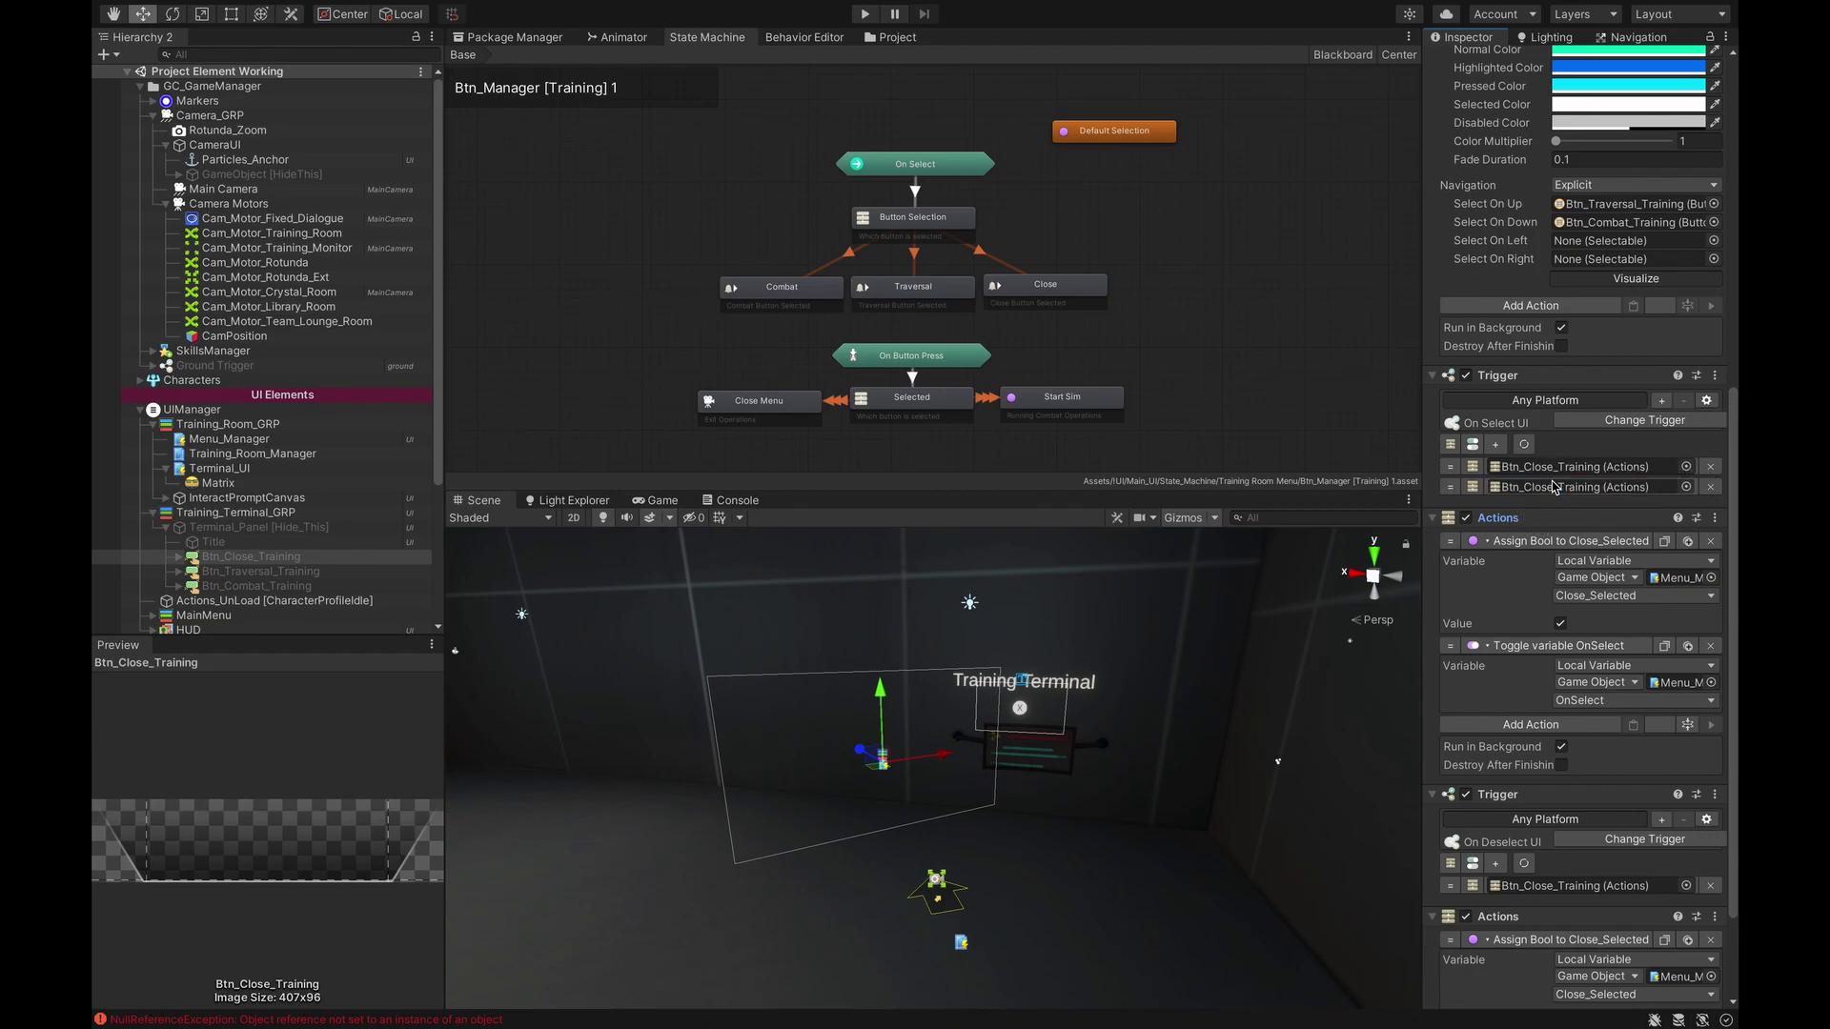
{"action": "left_click", "coordinate": [1710, 487]}
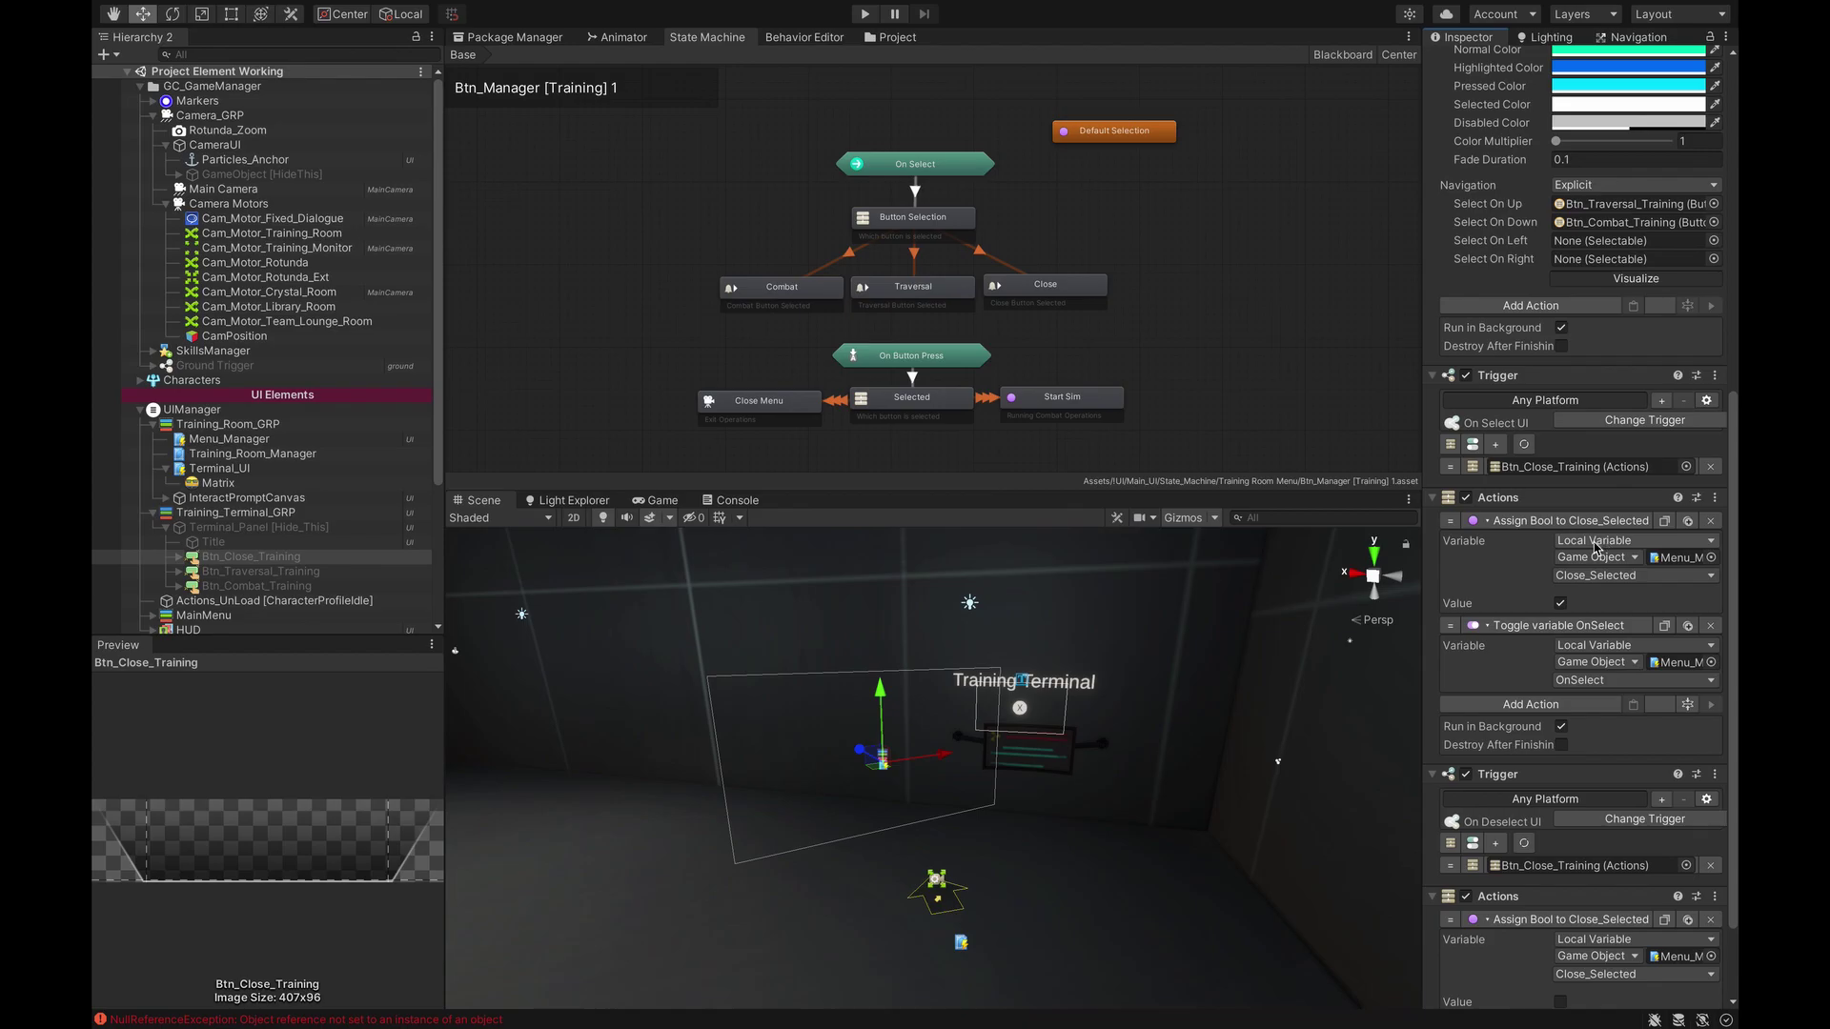
{"action": "left_click_drag", "start_coordinate": [1424, 578], "coordinate": [1321, 581]}
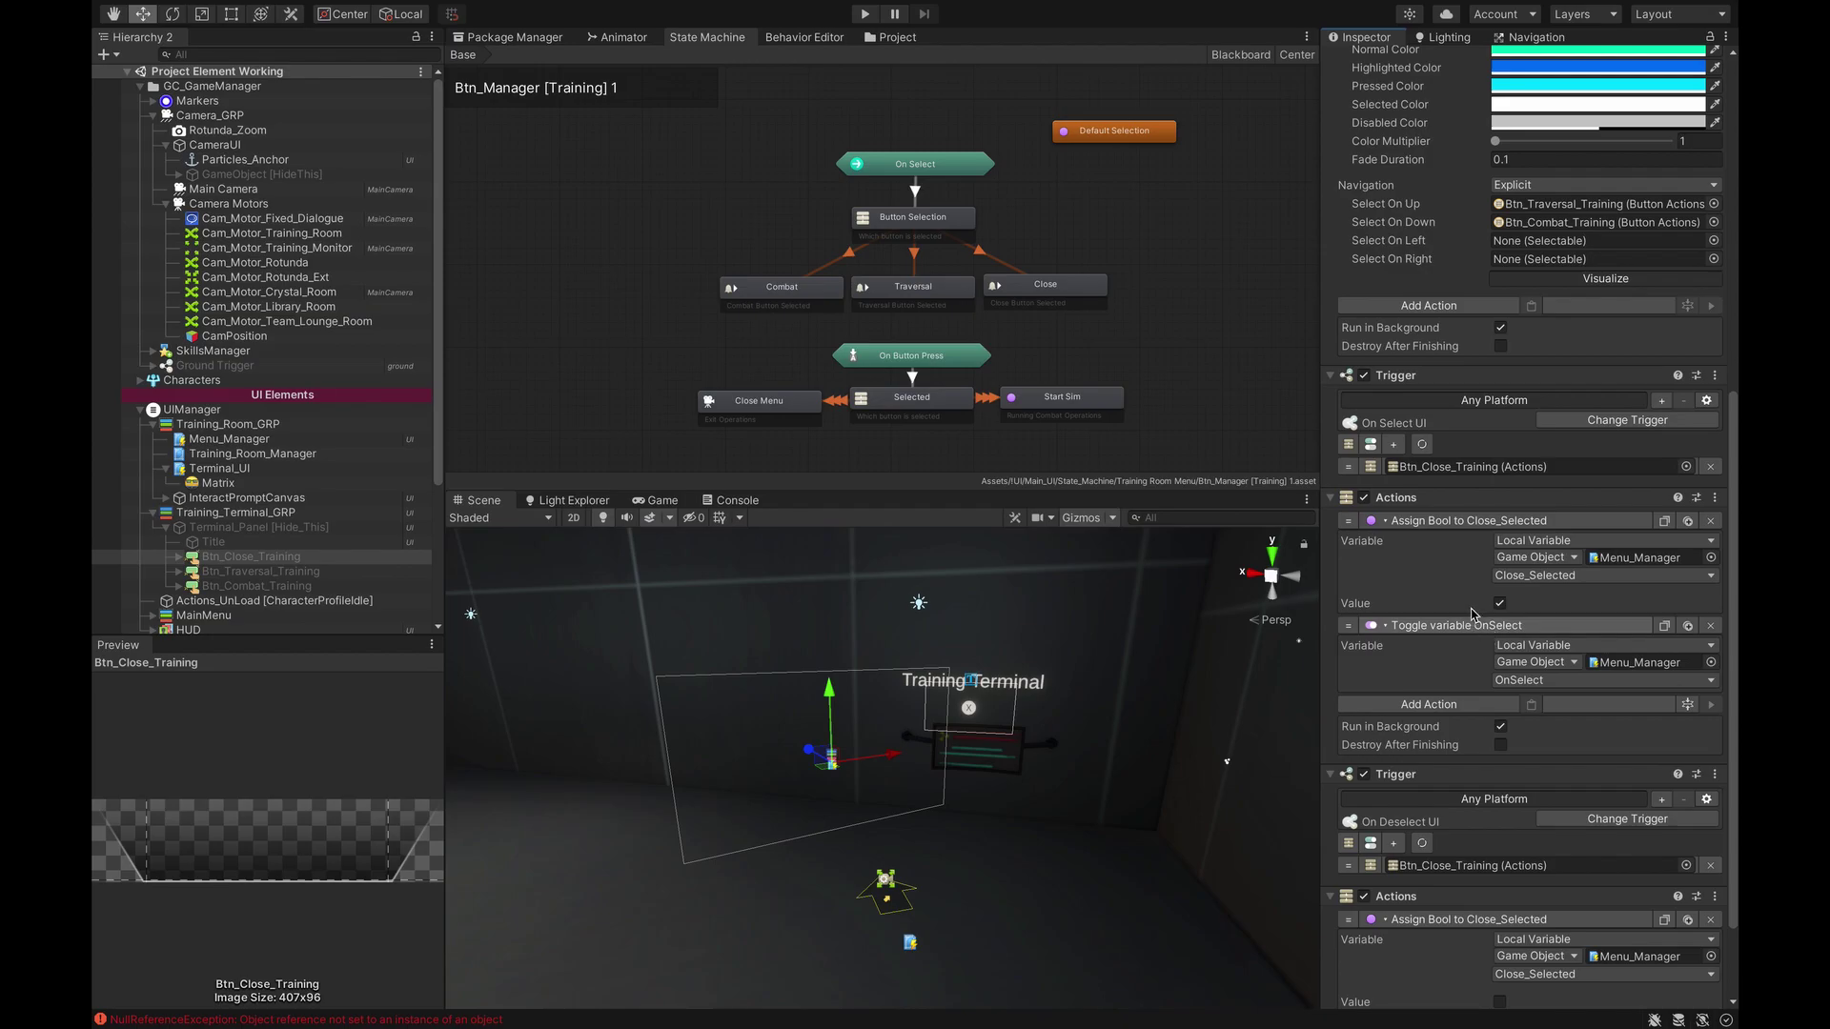
Step: Review the Close button's Close_Selected and OnSelect actions, then deselect the button
{"action": "scroll", "coordinate": [1477, 633], "scroll_direction": "down", "scroll_amount": 2}
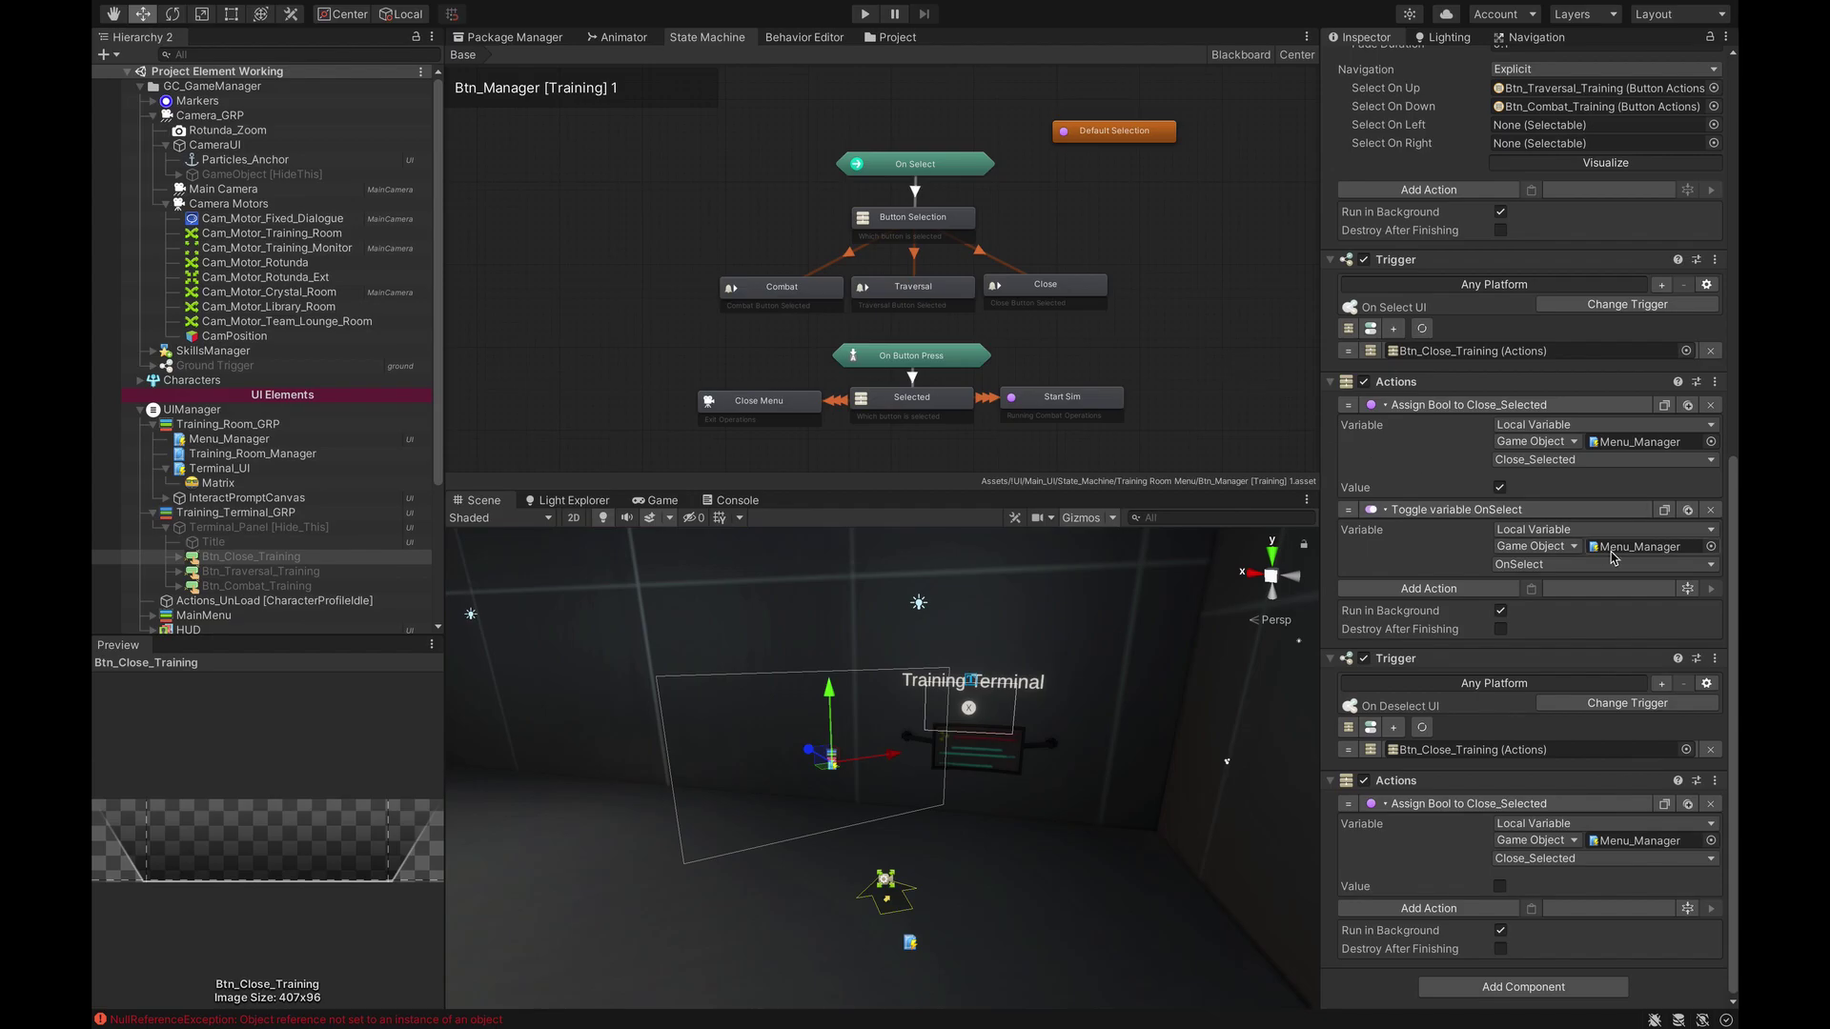
{"action": "left_click", "coordinate": [734, 165]}
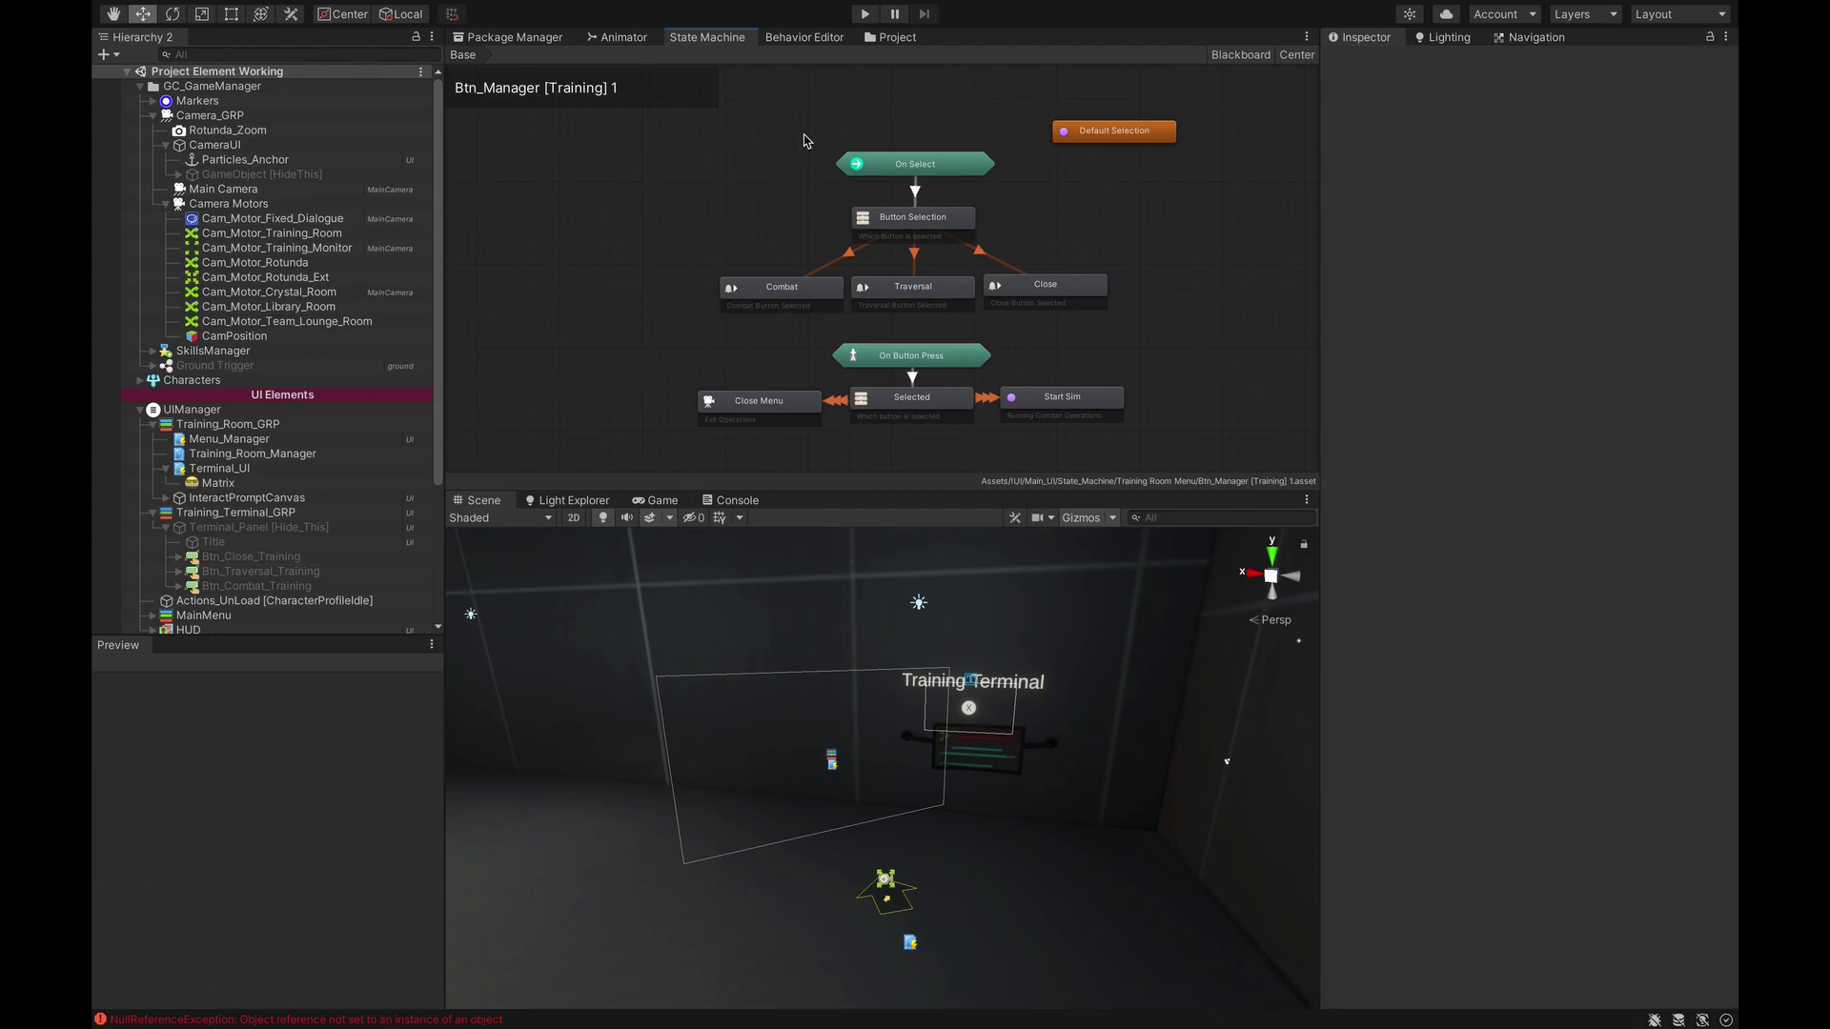
Step: Check the Blackboard parameters, then inspect the On Select node's OnSelect variable trigger
{"action": "left_click", "coordinate": [1244, 55]}
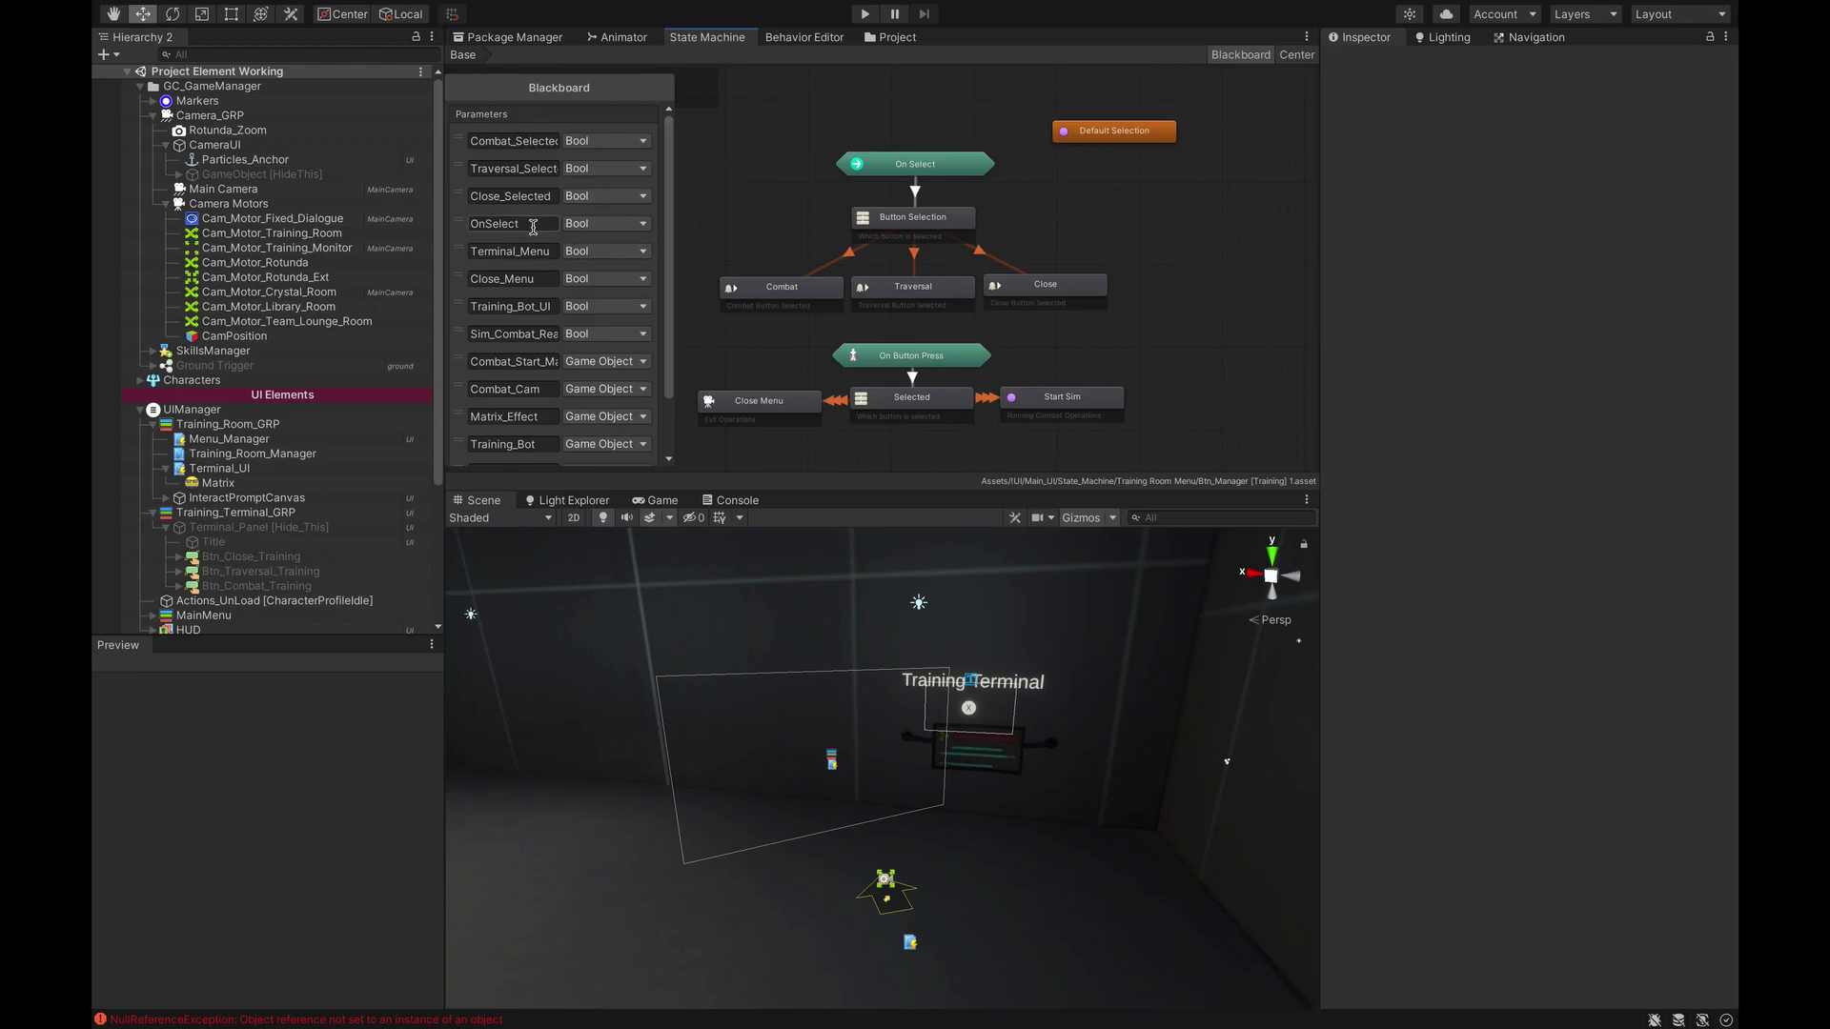
{"action": "left_click", "coordinate": [1239, 55]}
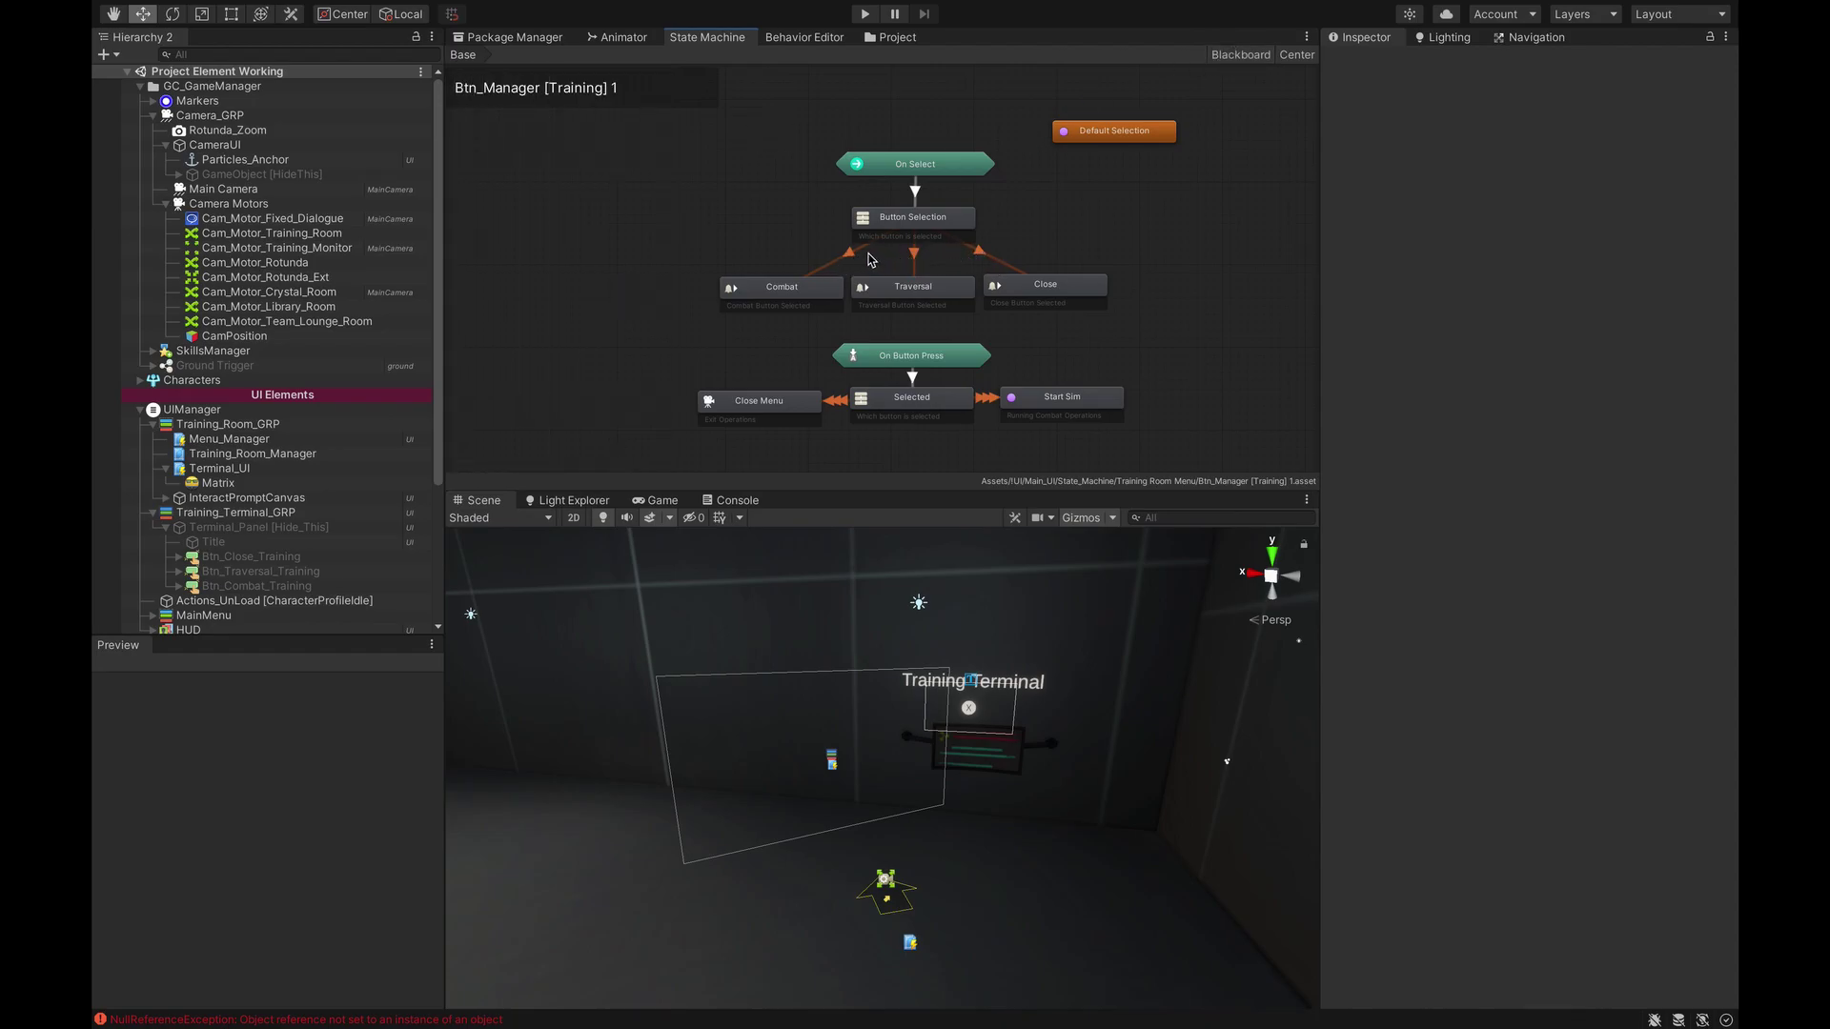
{"action": "left_click", "coordinate": [928, 170]}
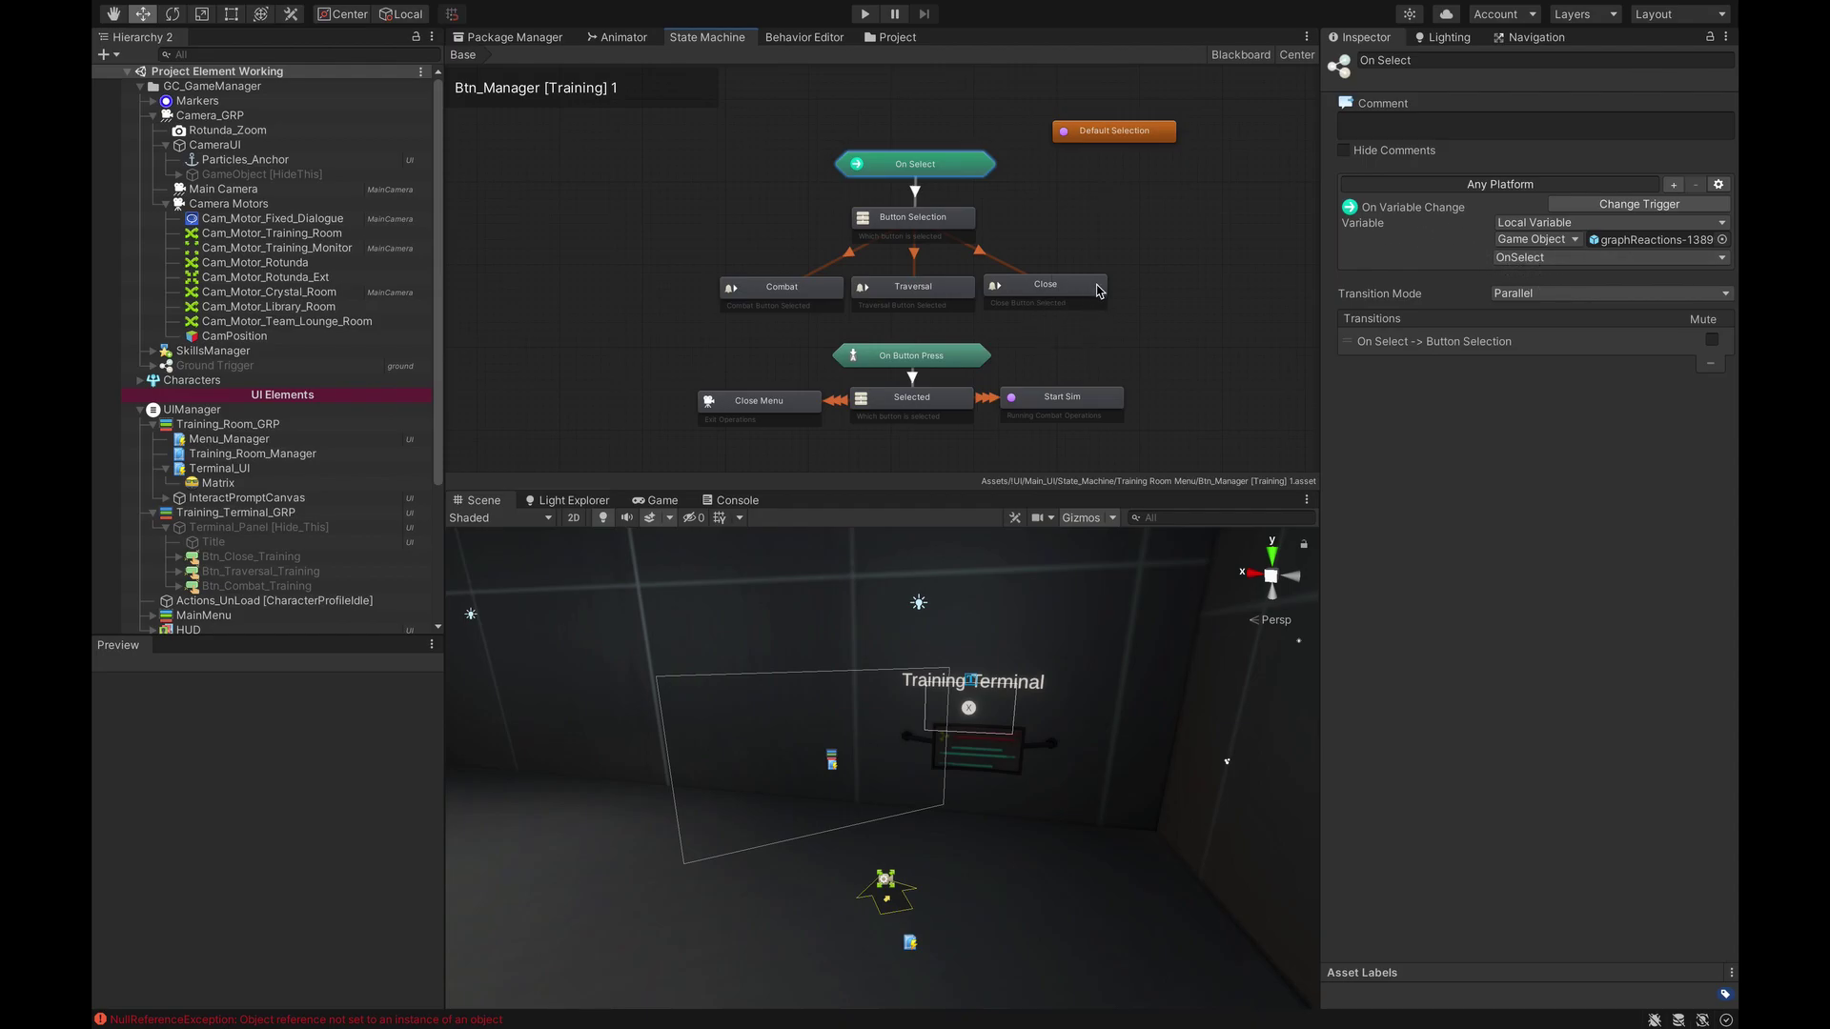
Step: Recheck Btn_Close_Training, then confirm the On Select node keeps Parallel transition mode
{"action": "left_click", "coordinate": [246, 565]}
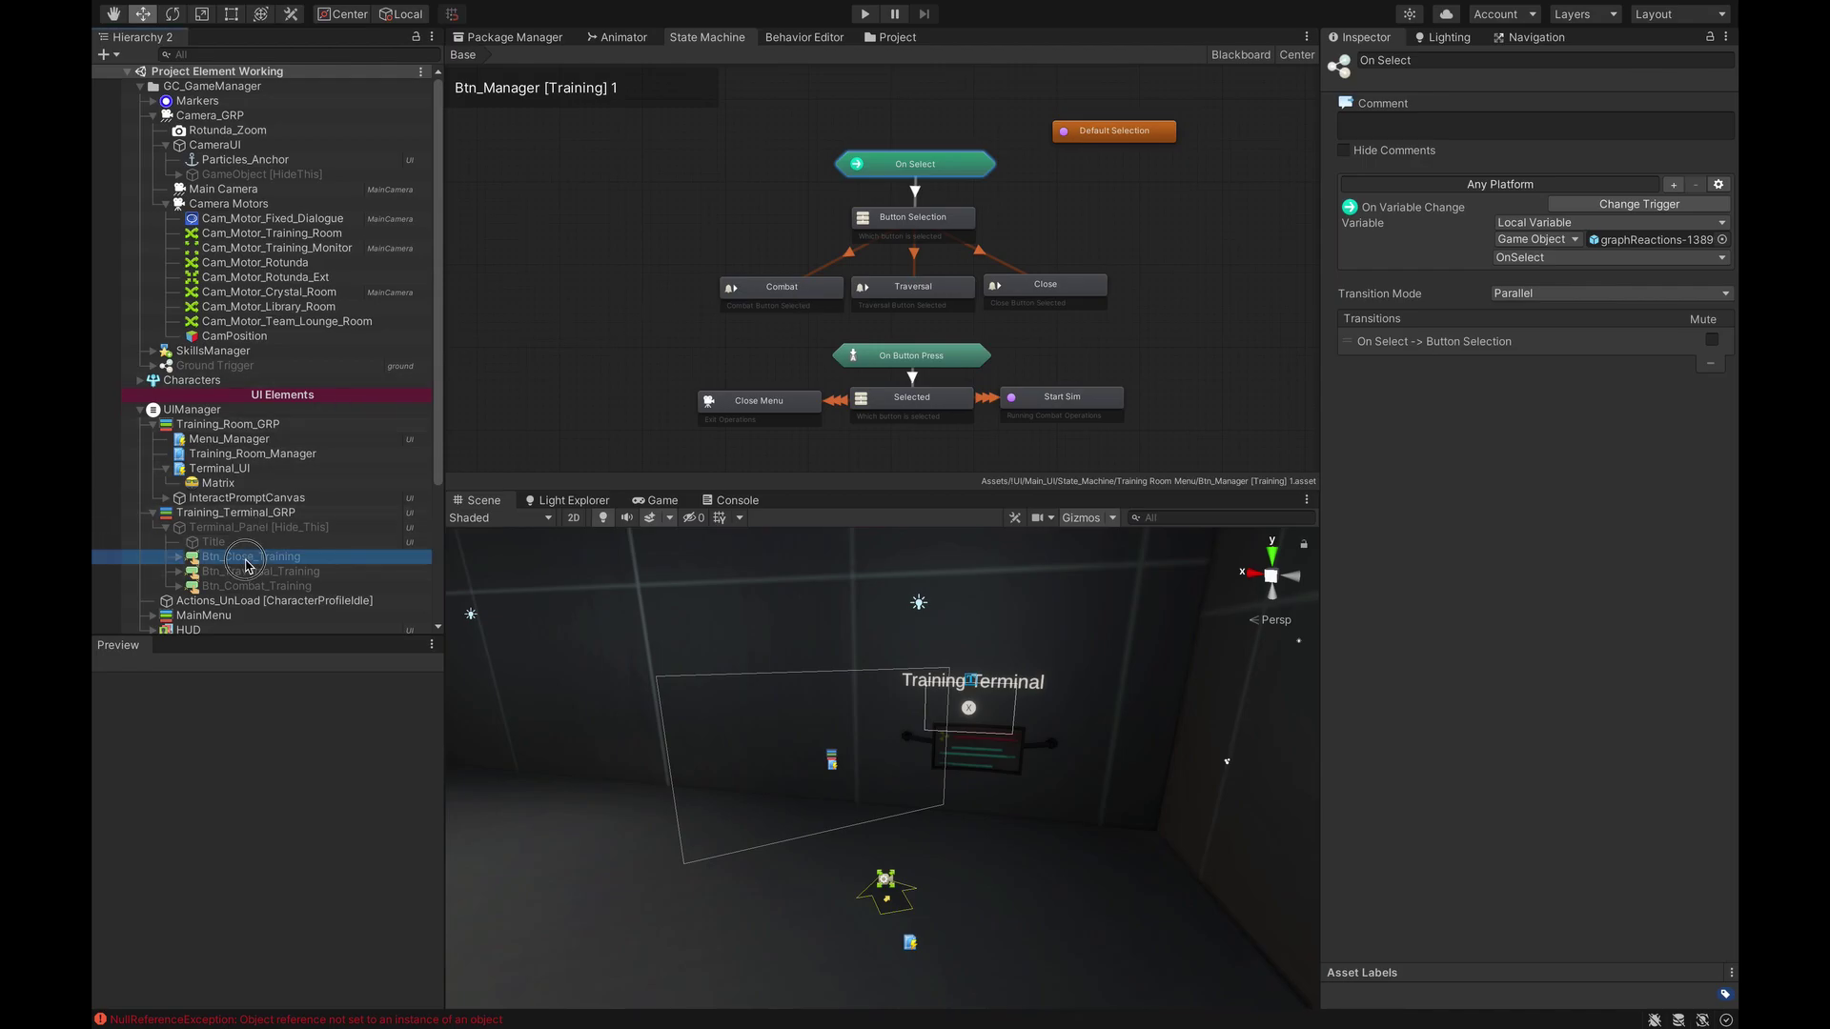
{"action": "scroll", "coordinate": [1538, 757], "scroll_direction": "down", "scroll_amount": 10}
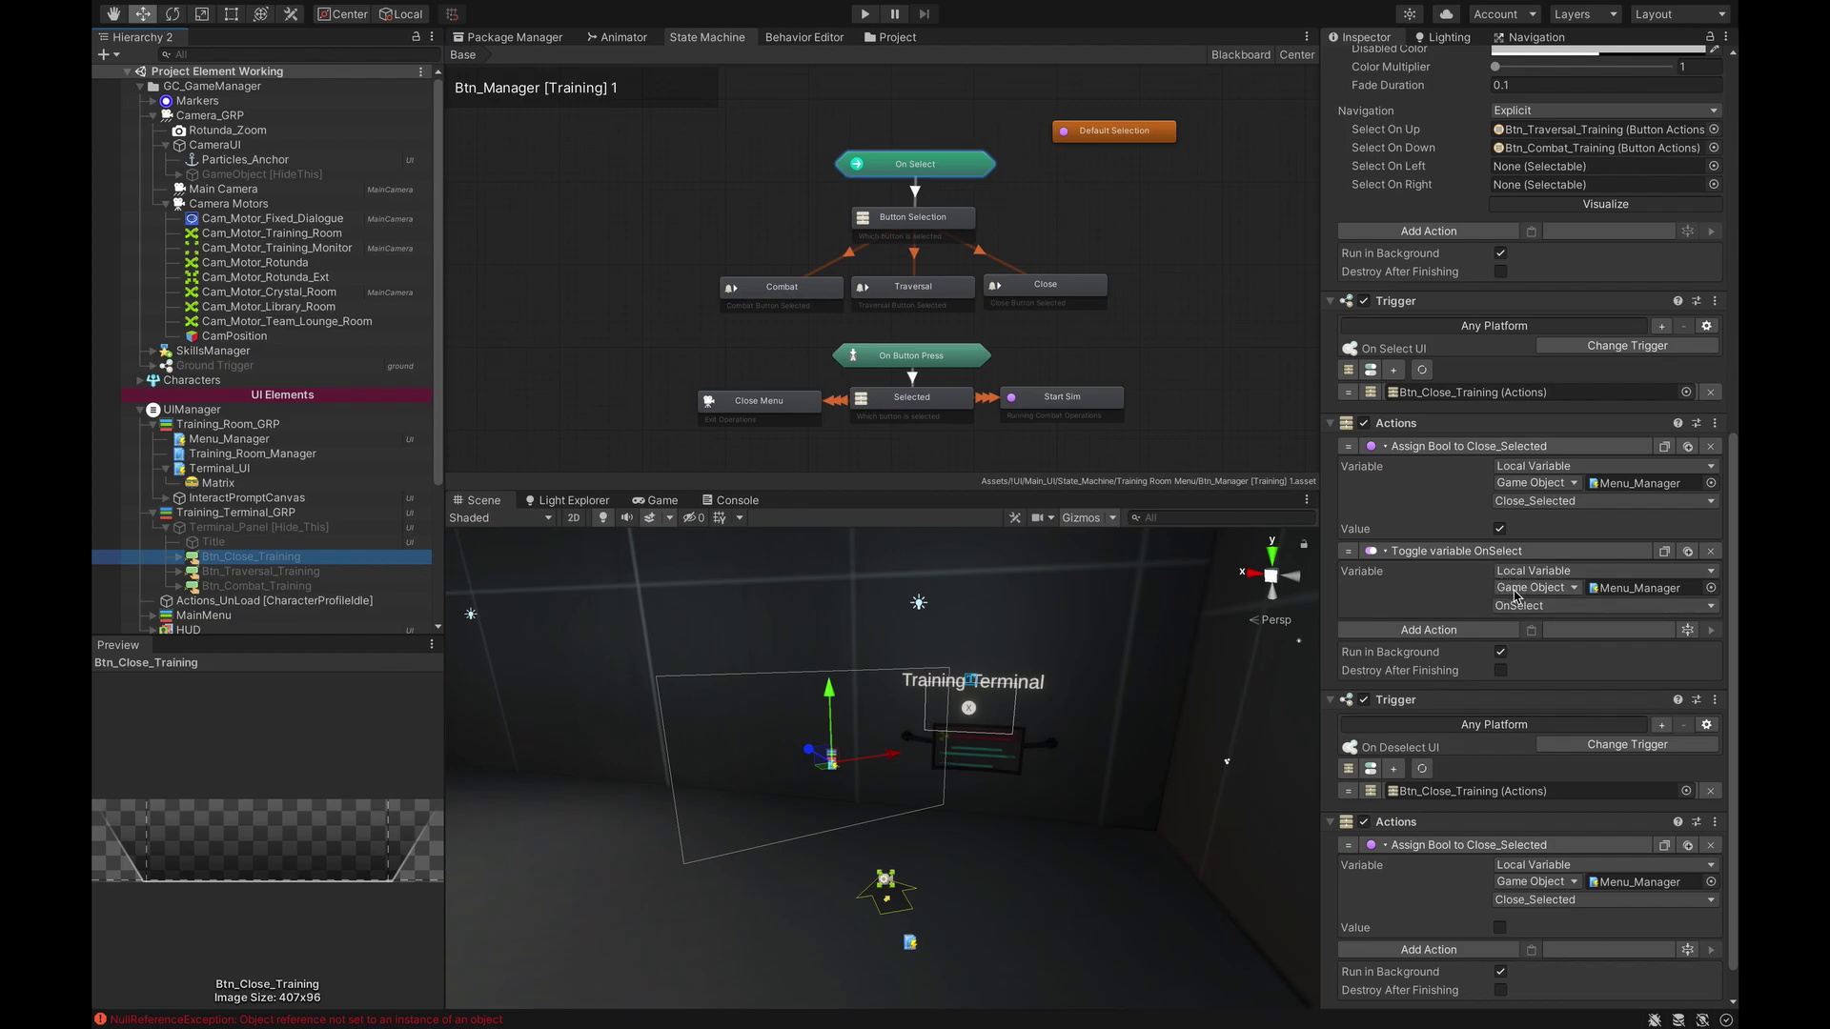
{"action": "left_click", "coordinate": [1055, 231]}
{"action": "left_click", "coordinate": [946, 159]}
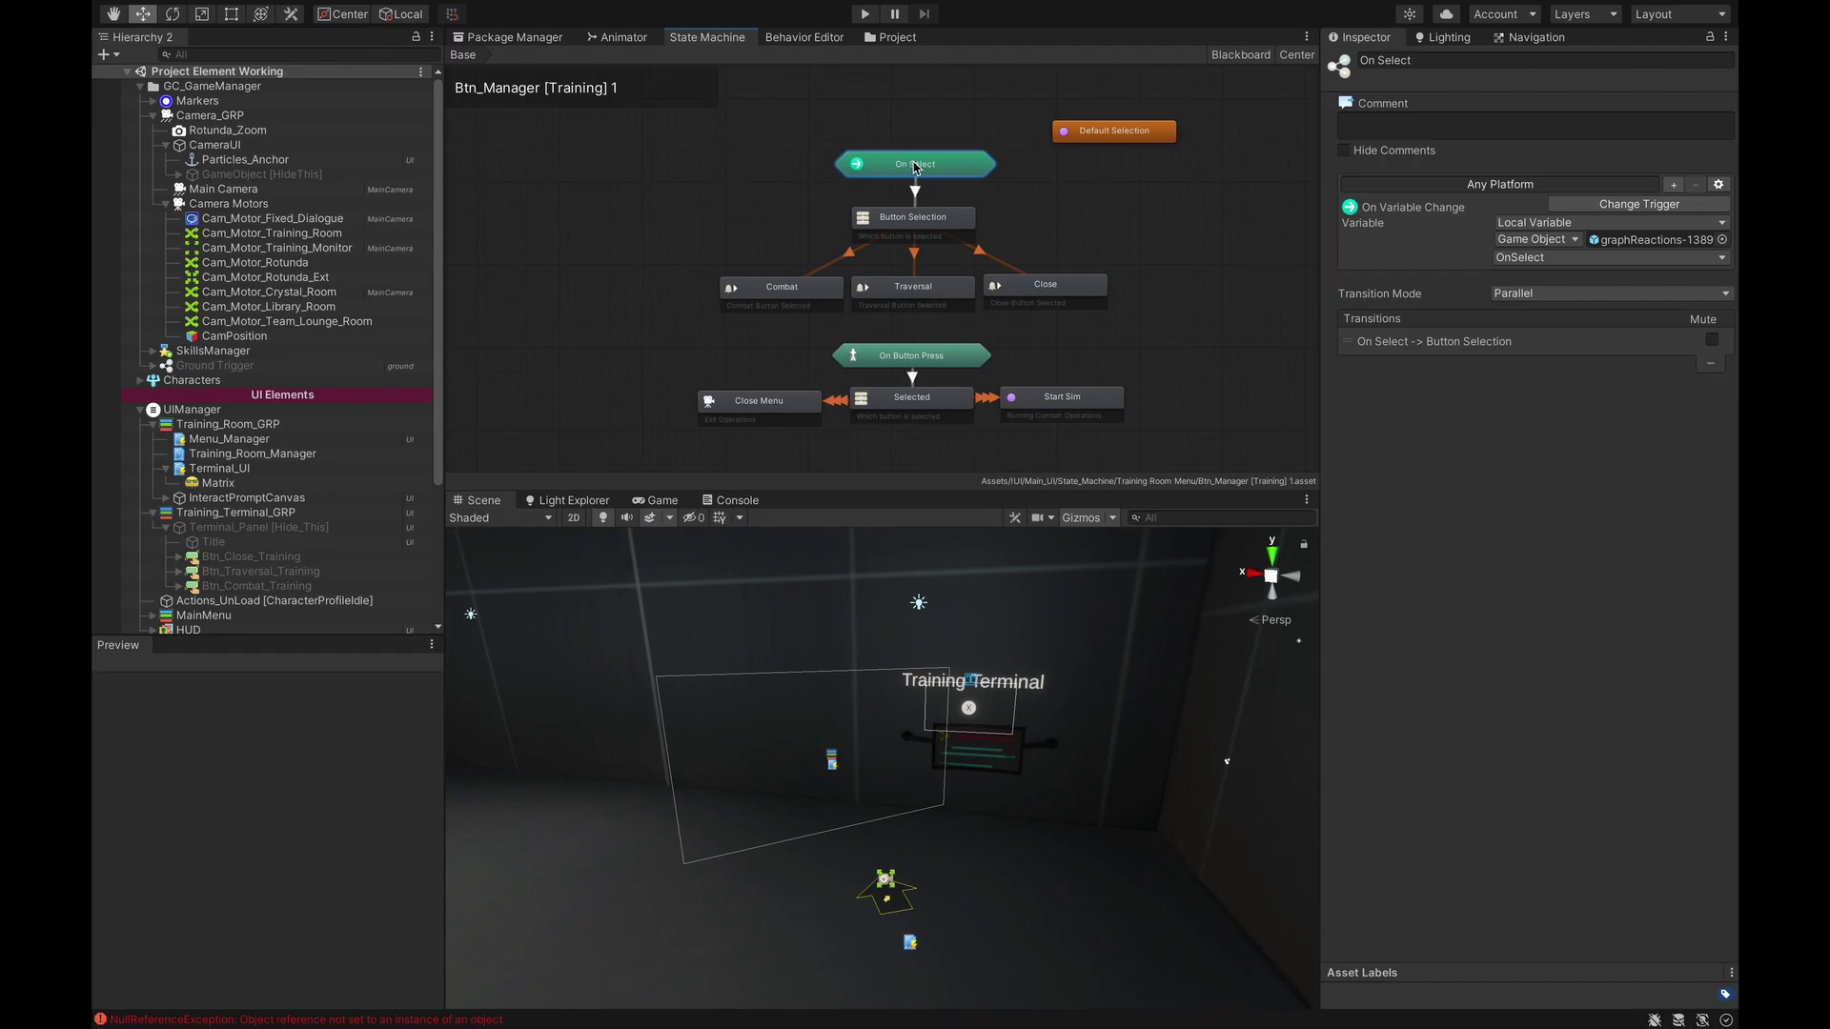
{"action": "left_click", "coordinate": [1513, 295]}
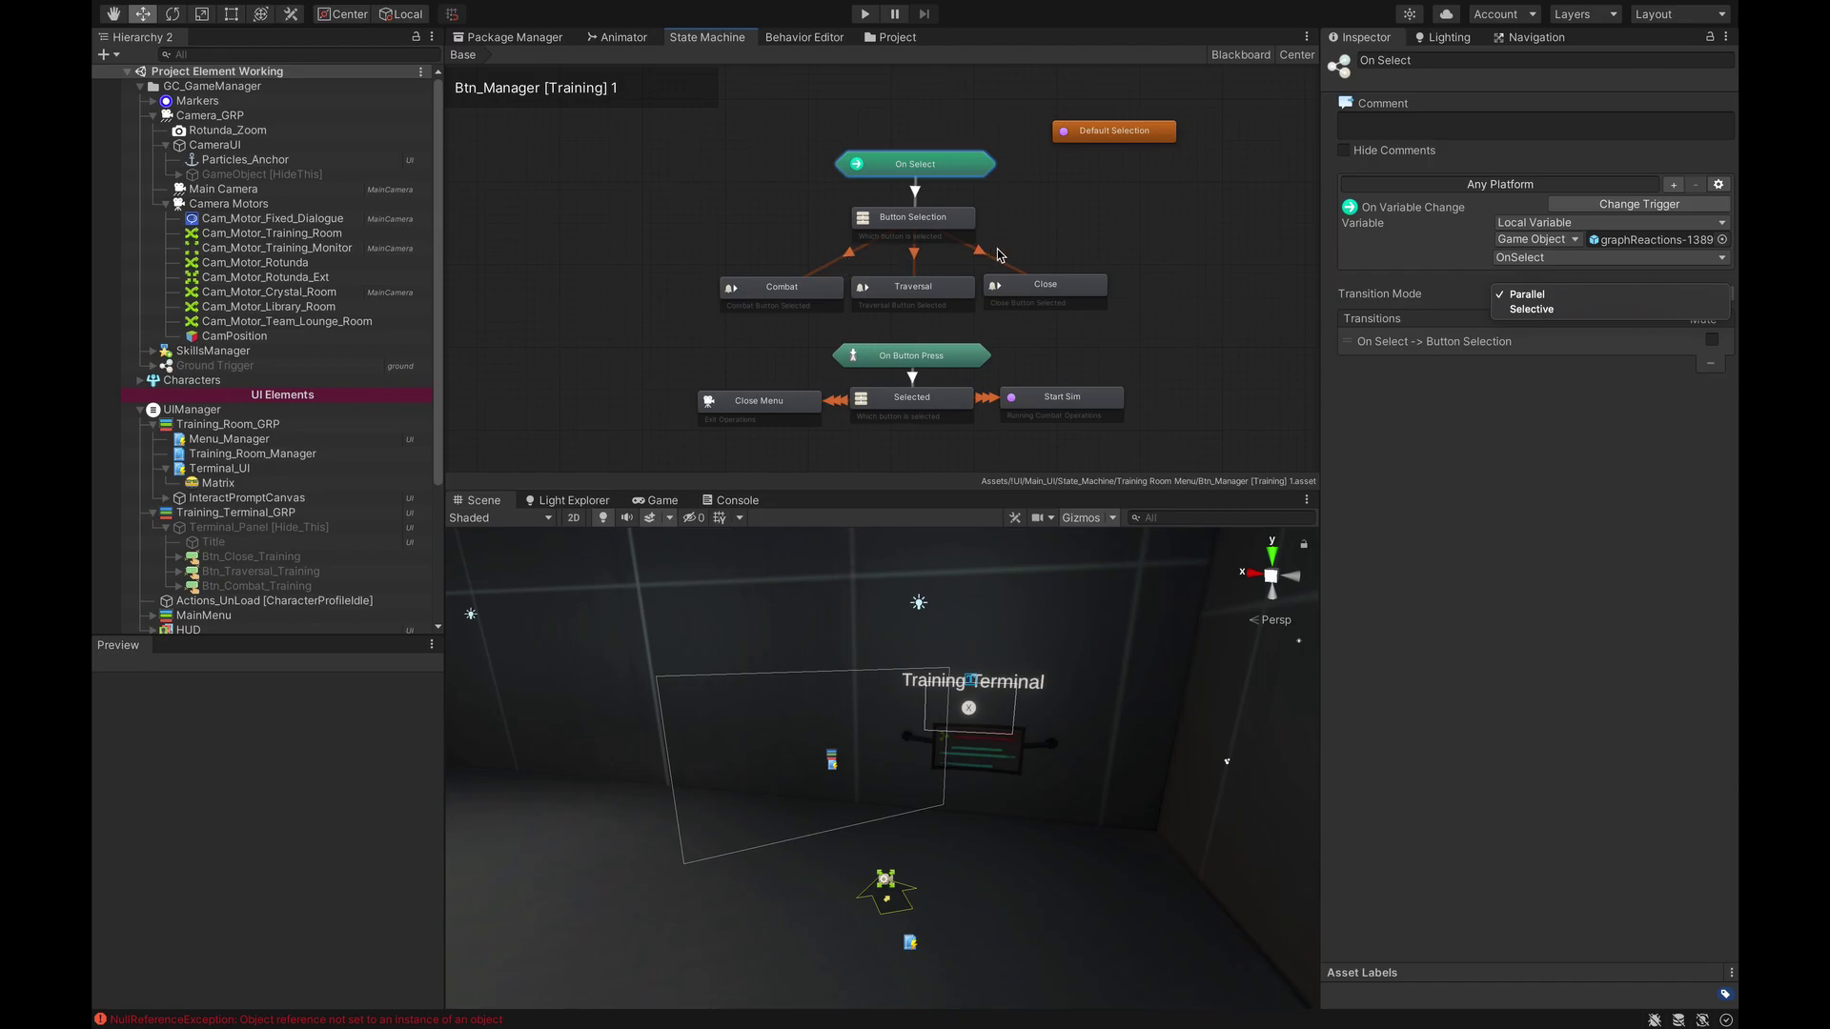
{"action": "left_click", "coordinate": [961, 217]}
Step: Review Button Selection's Close and Traversal transitions, then Default Selection's Combat_Selected true action
{"action": "left_click", "coordinate": [960, 217]}
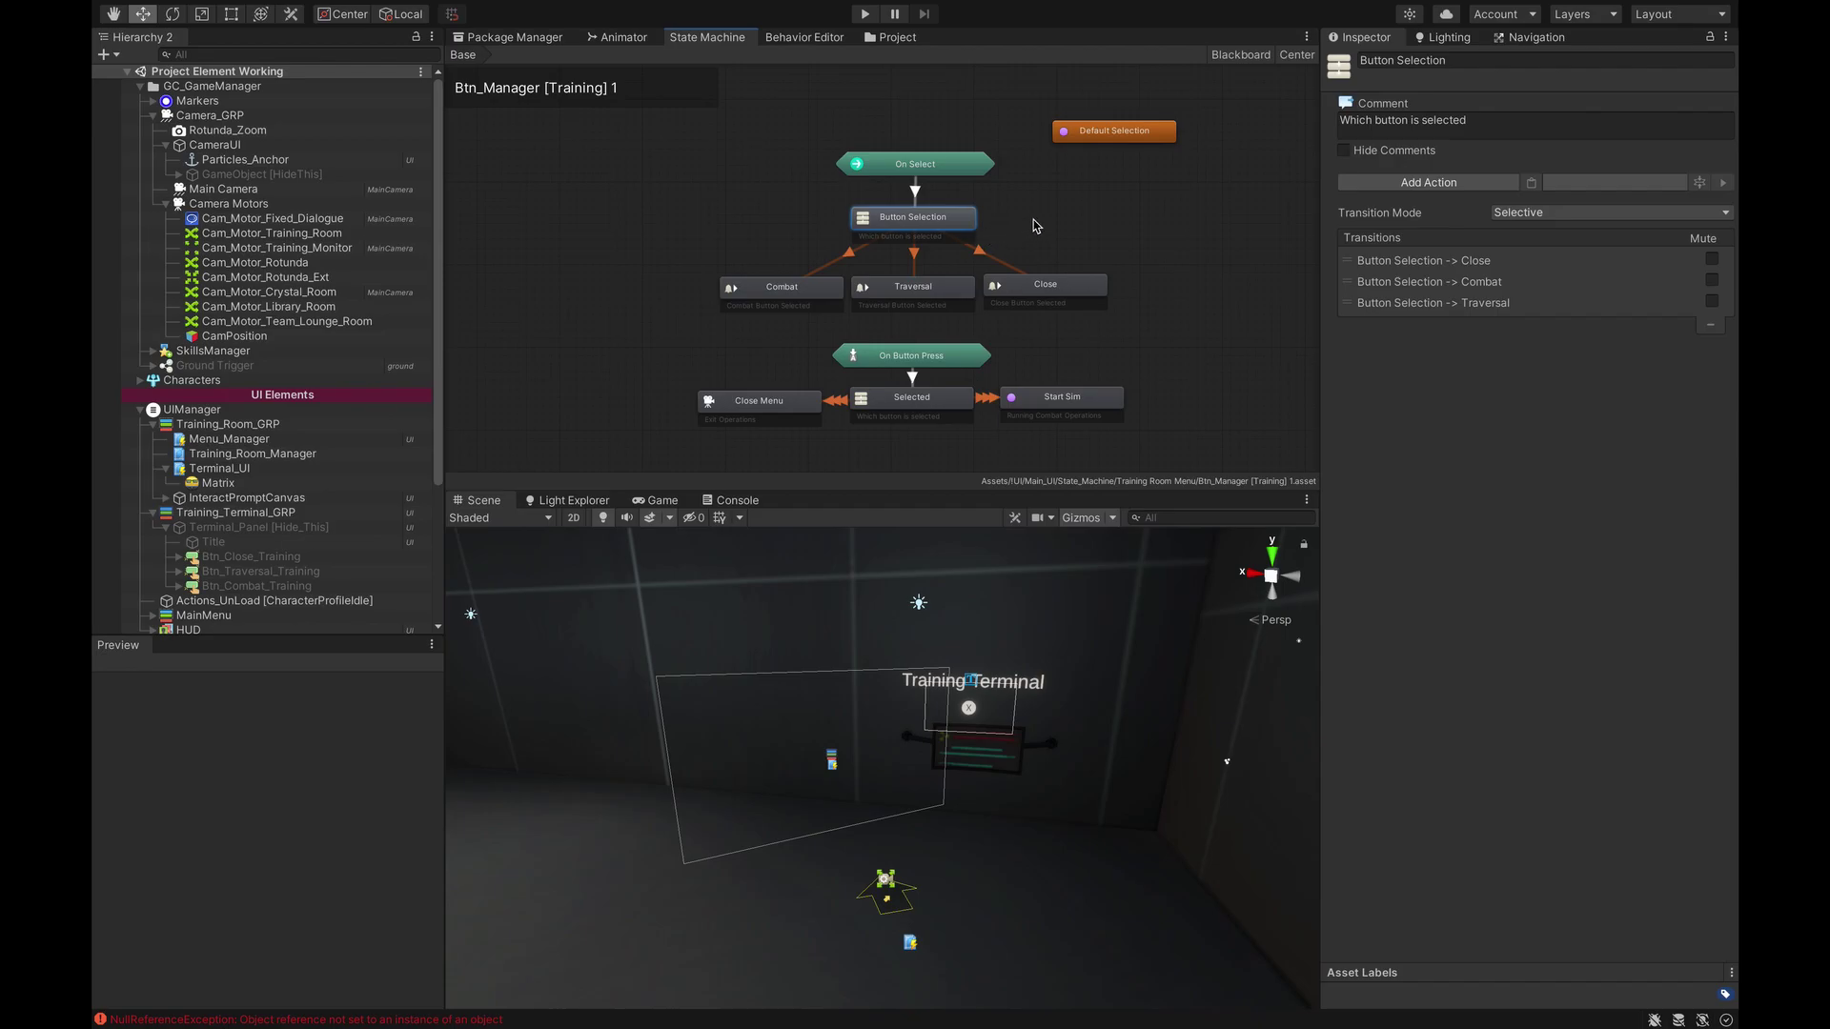
{"action": "left_click", "coordinate": [1515, 212]}
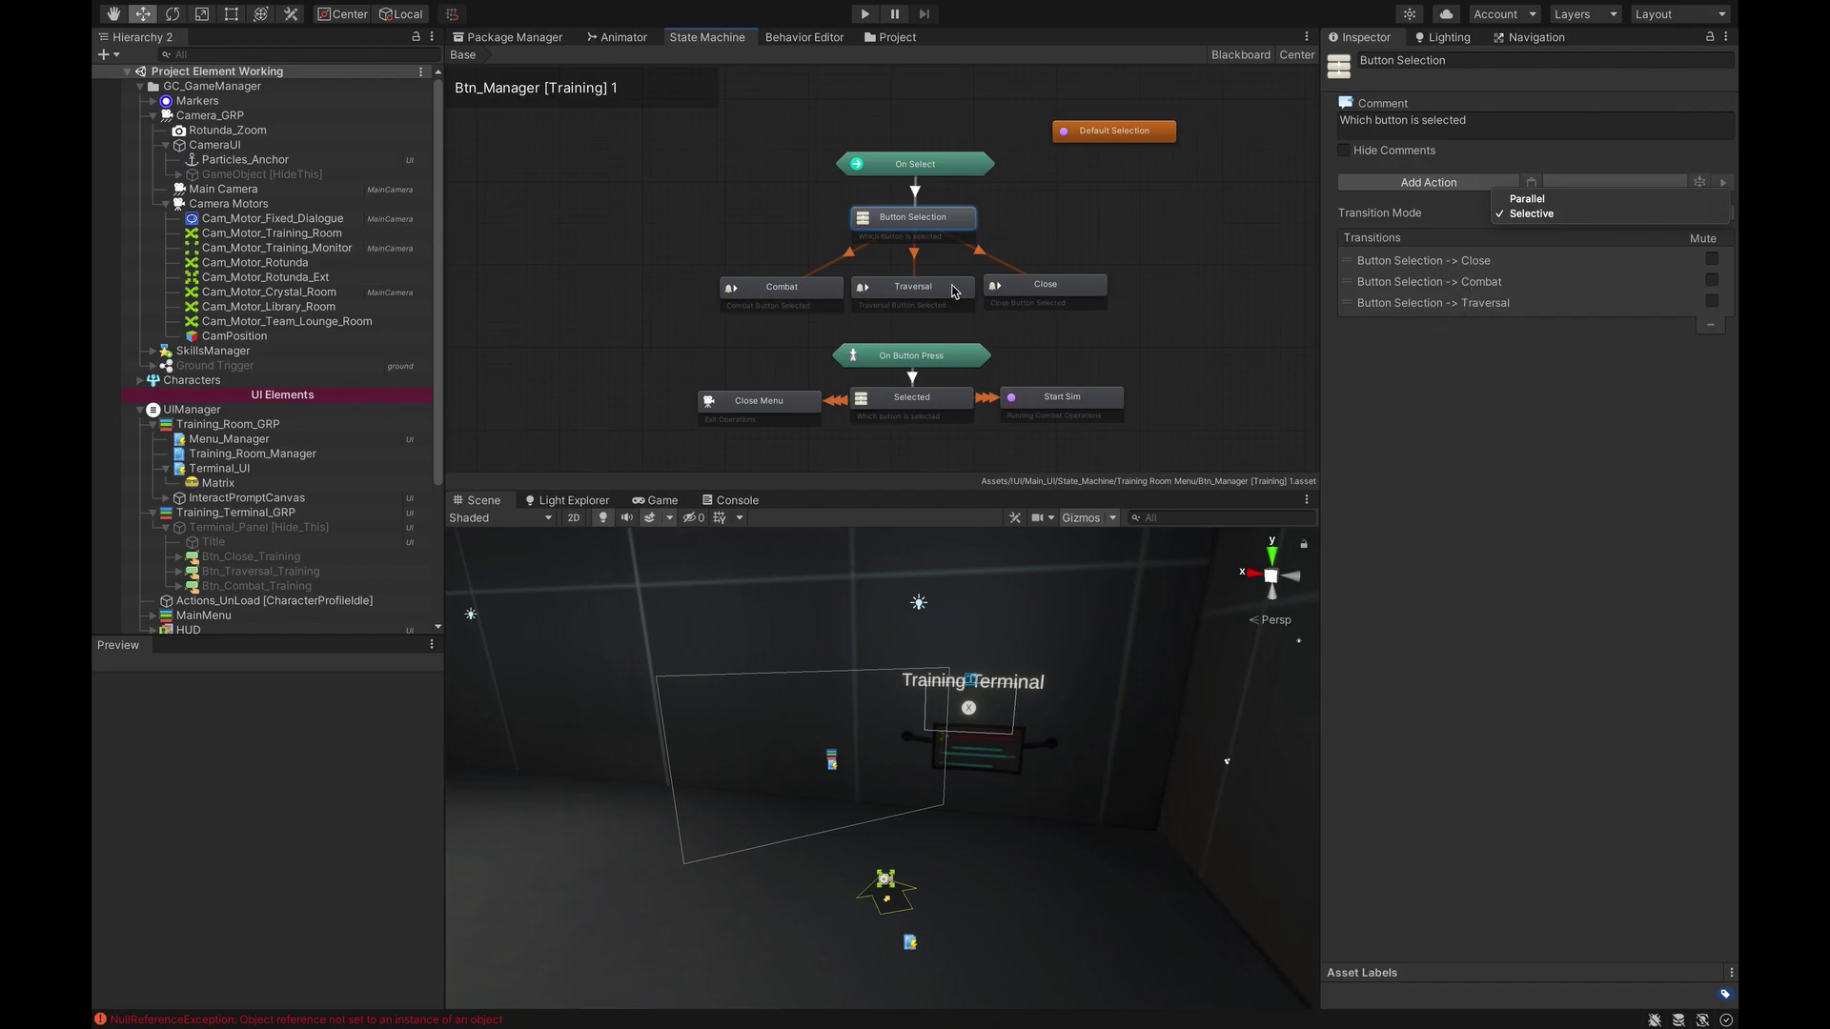
{"action": "left_click", "coordinate": [976, 252]}
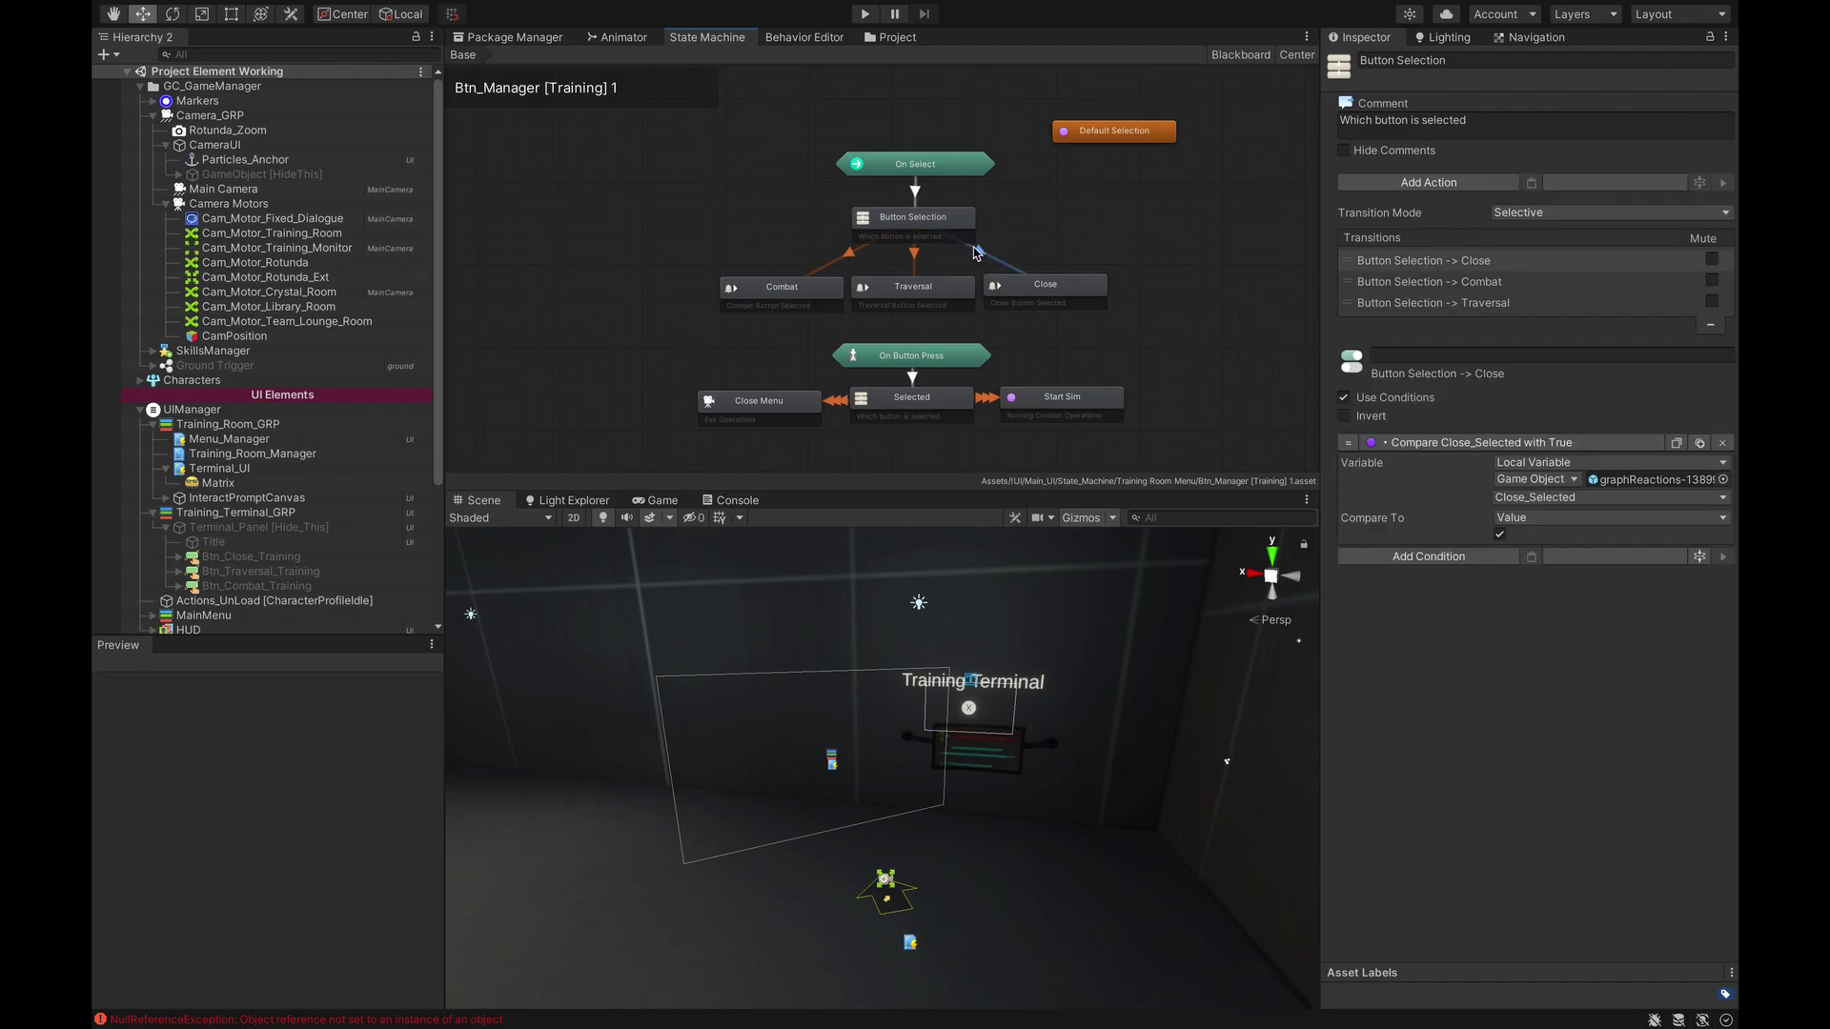
{"action": "left_click", "coordinate": [1062, 290]}
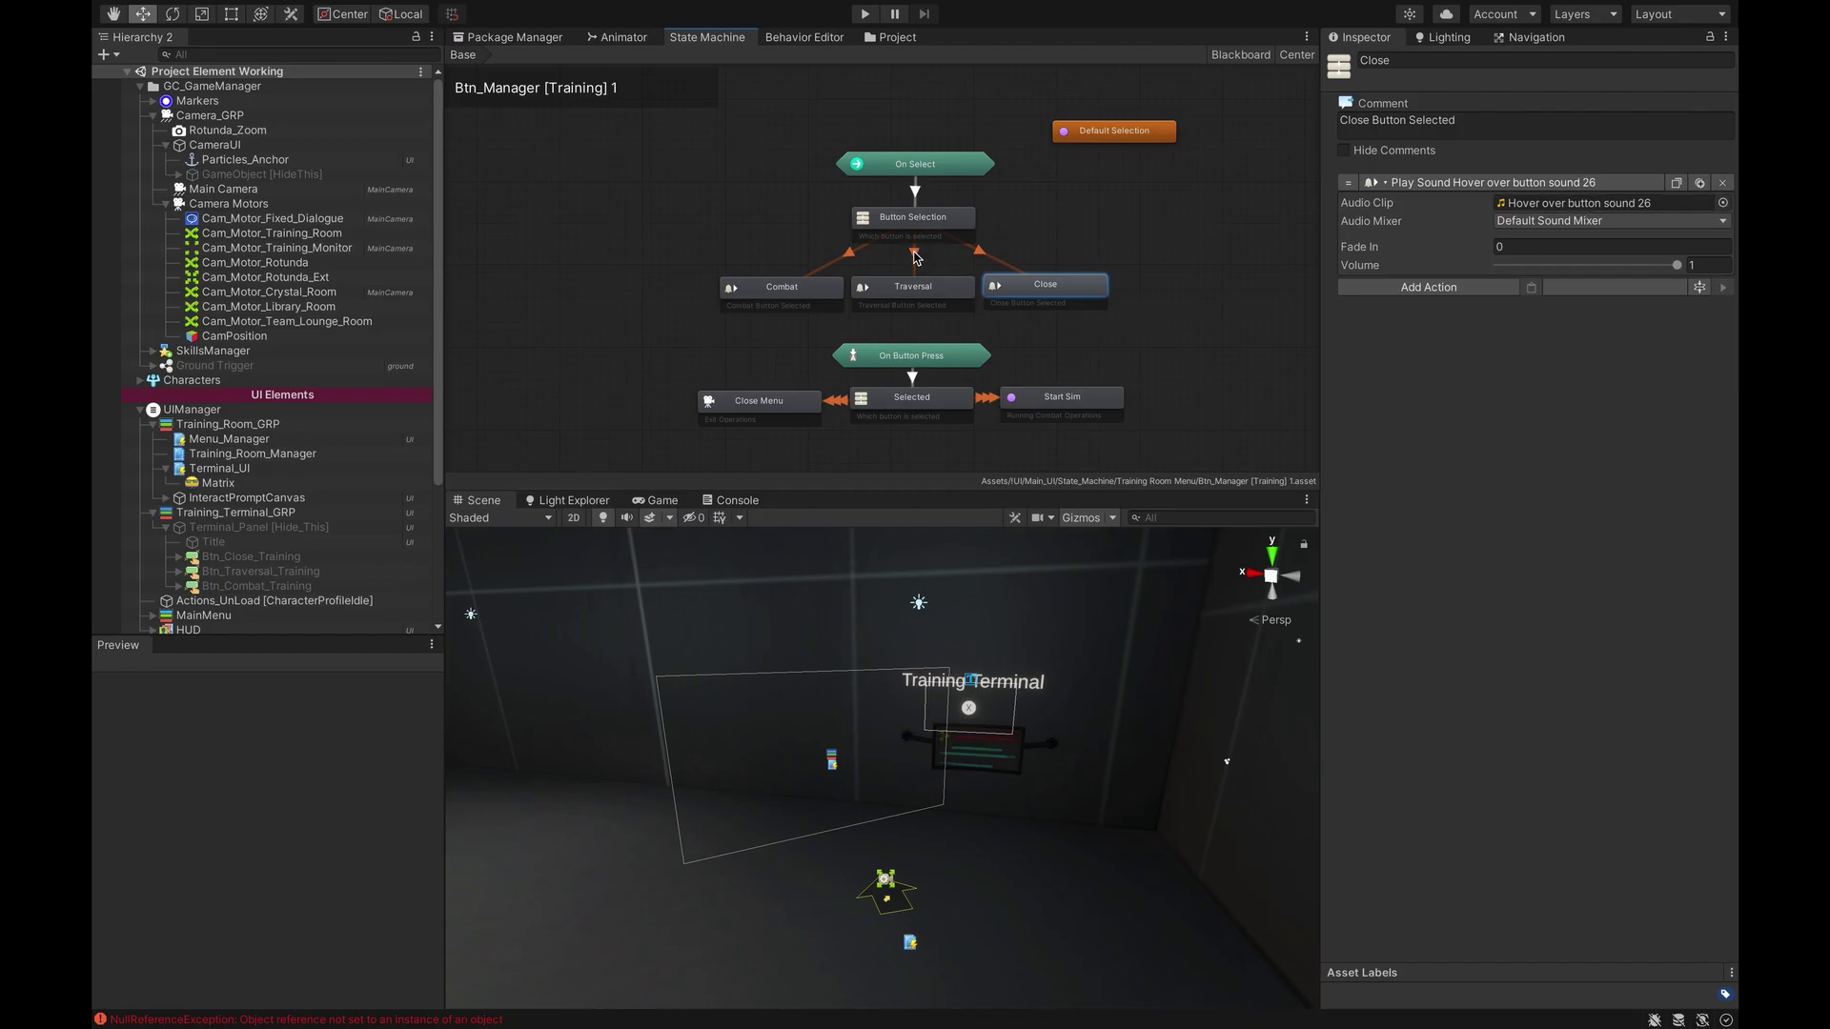
{"action": "left_click", "coordinate": [915, 256]}
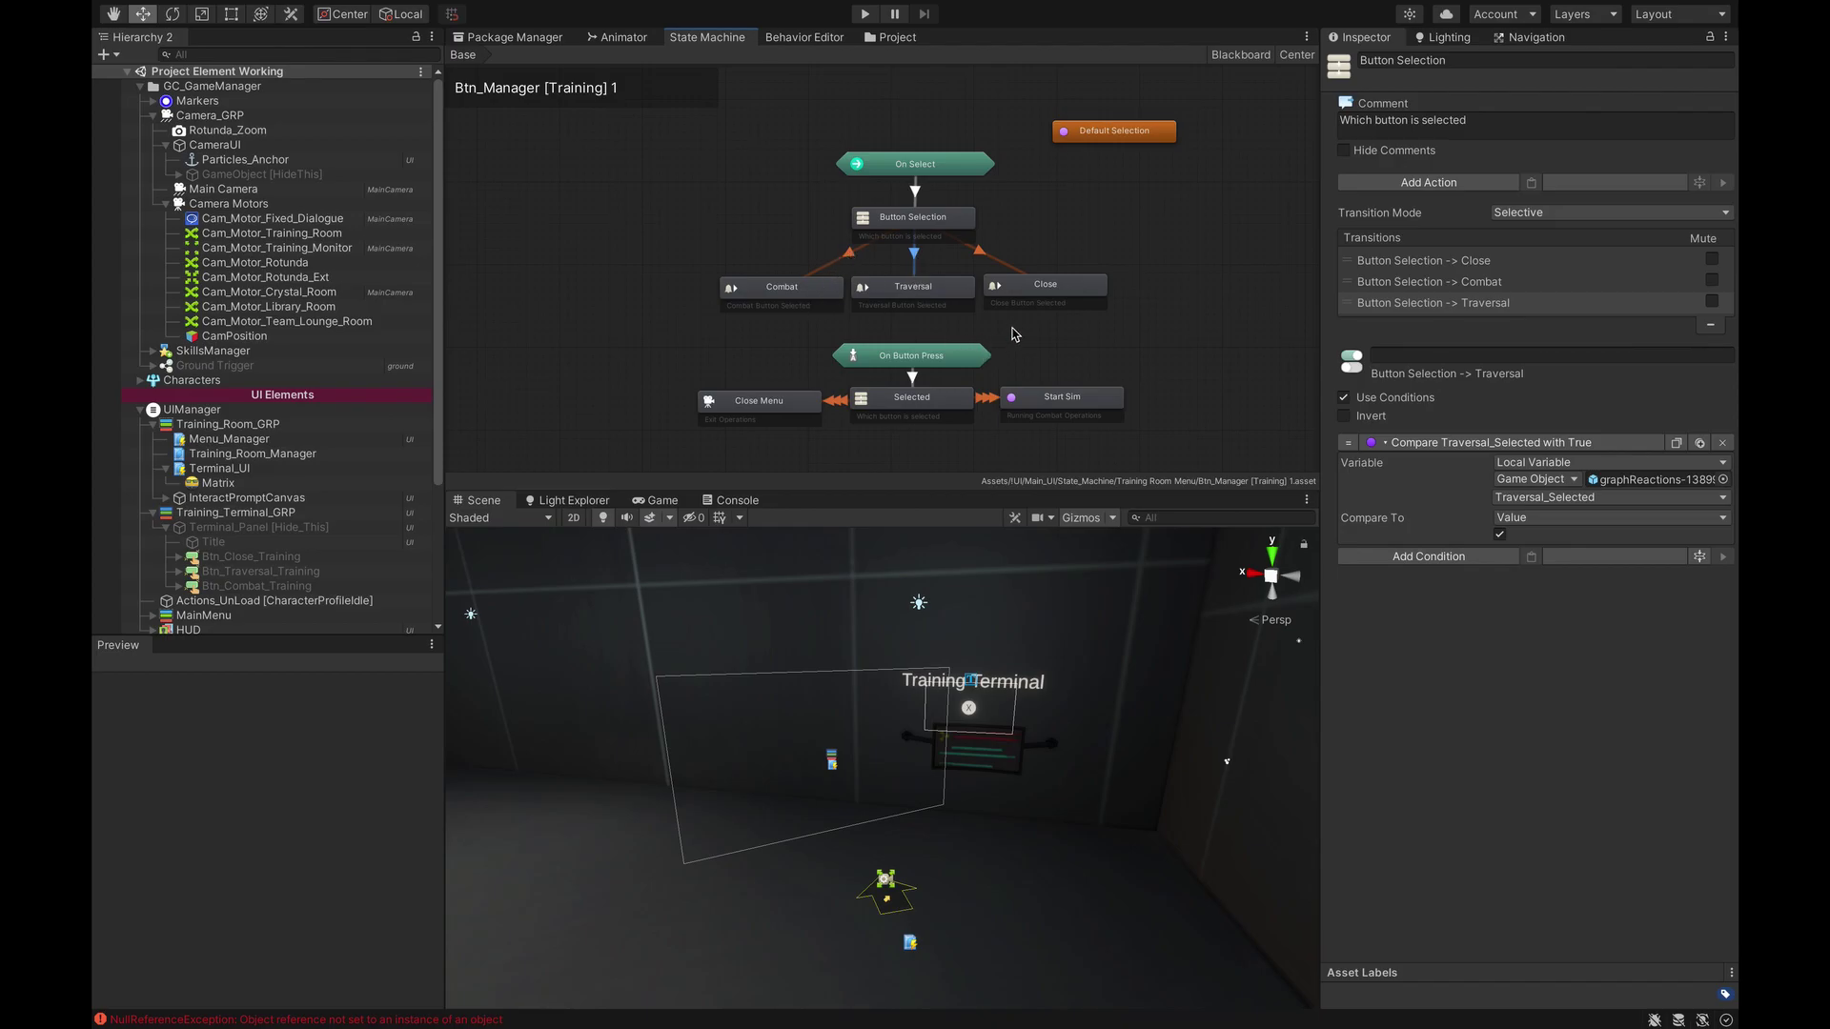
{"action": "left_click", "coordinate": [1048, 330]}
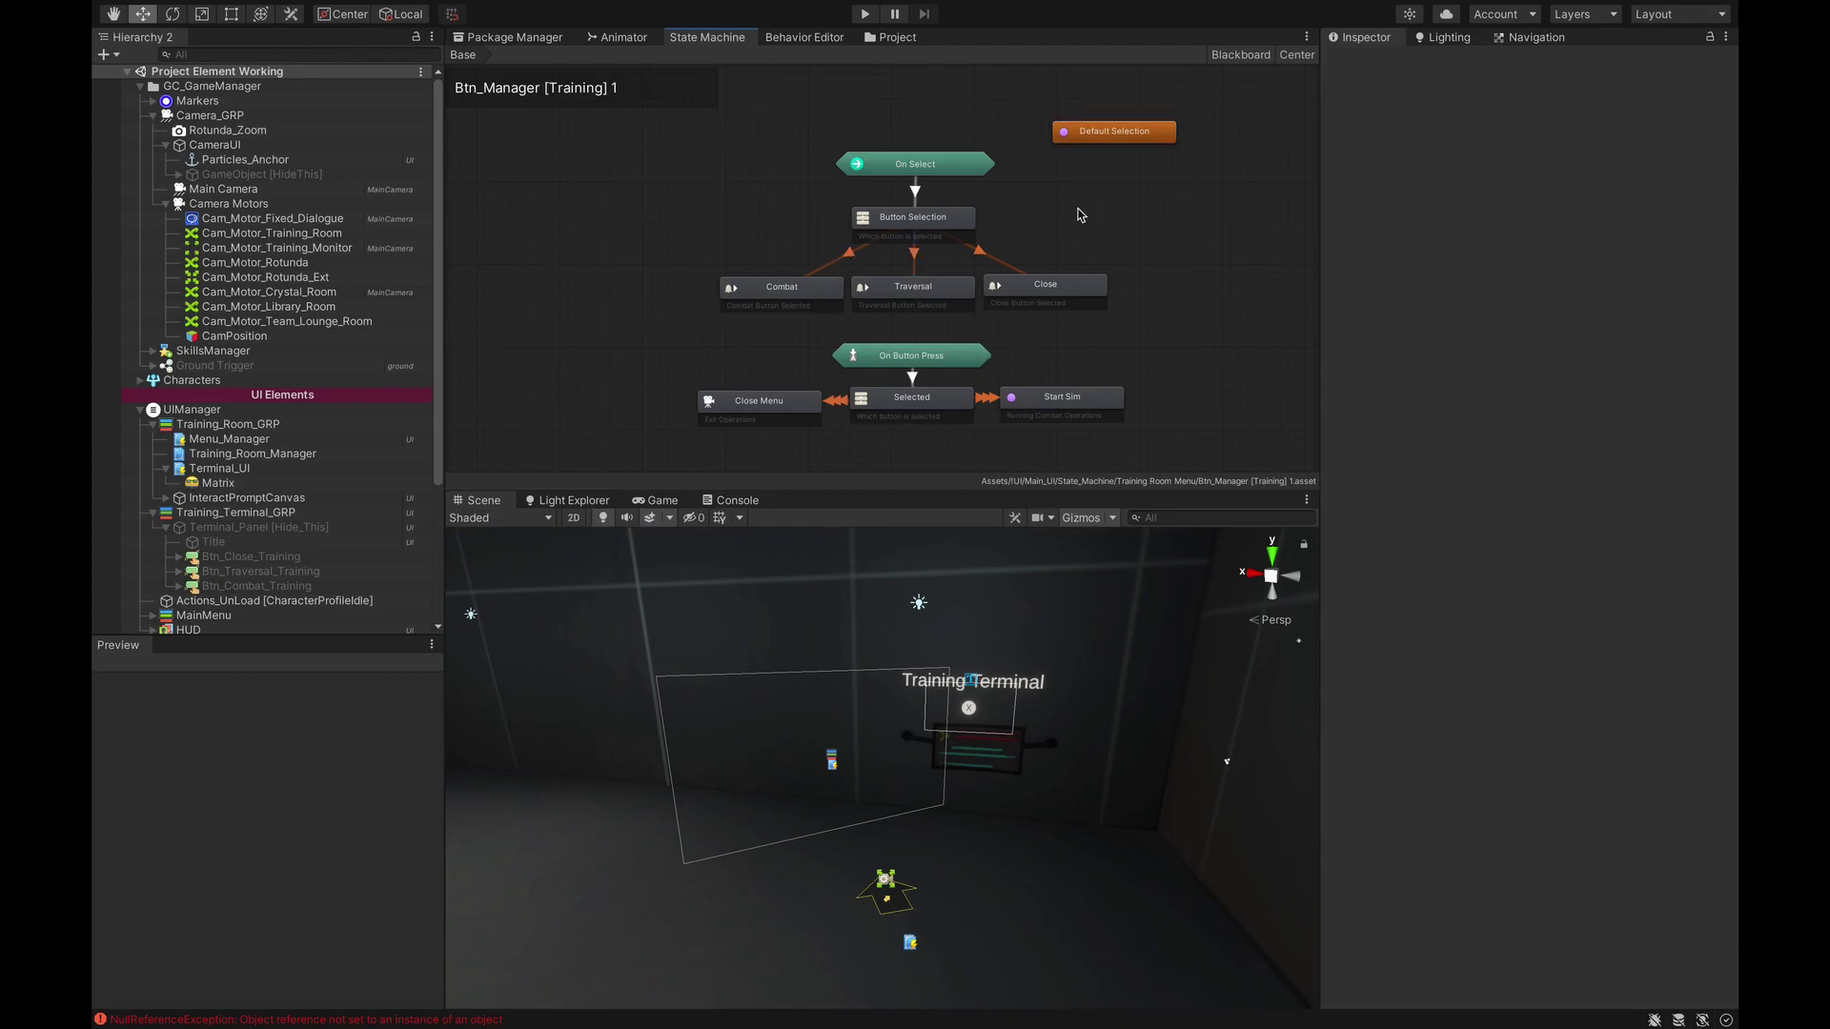
{"action": "left_click", "coordinate": [1098, 141]}
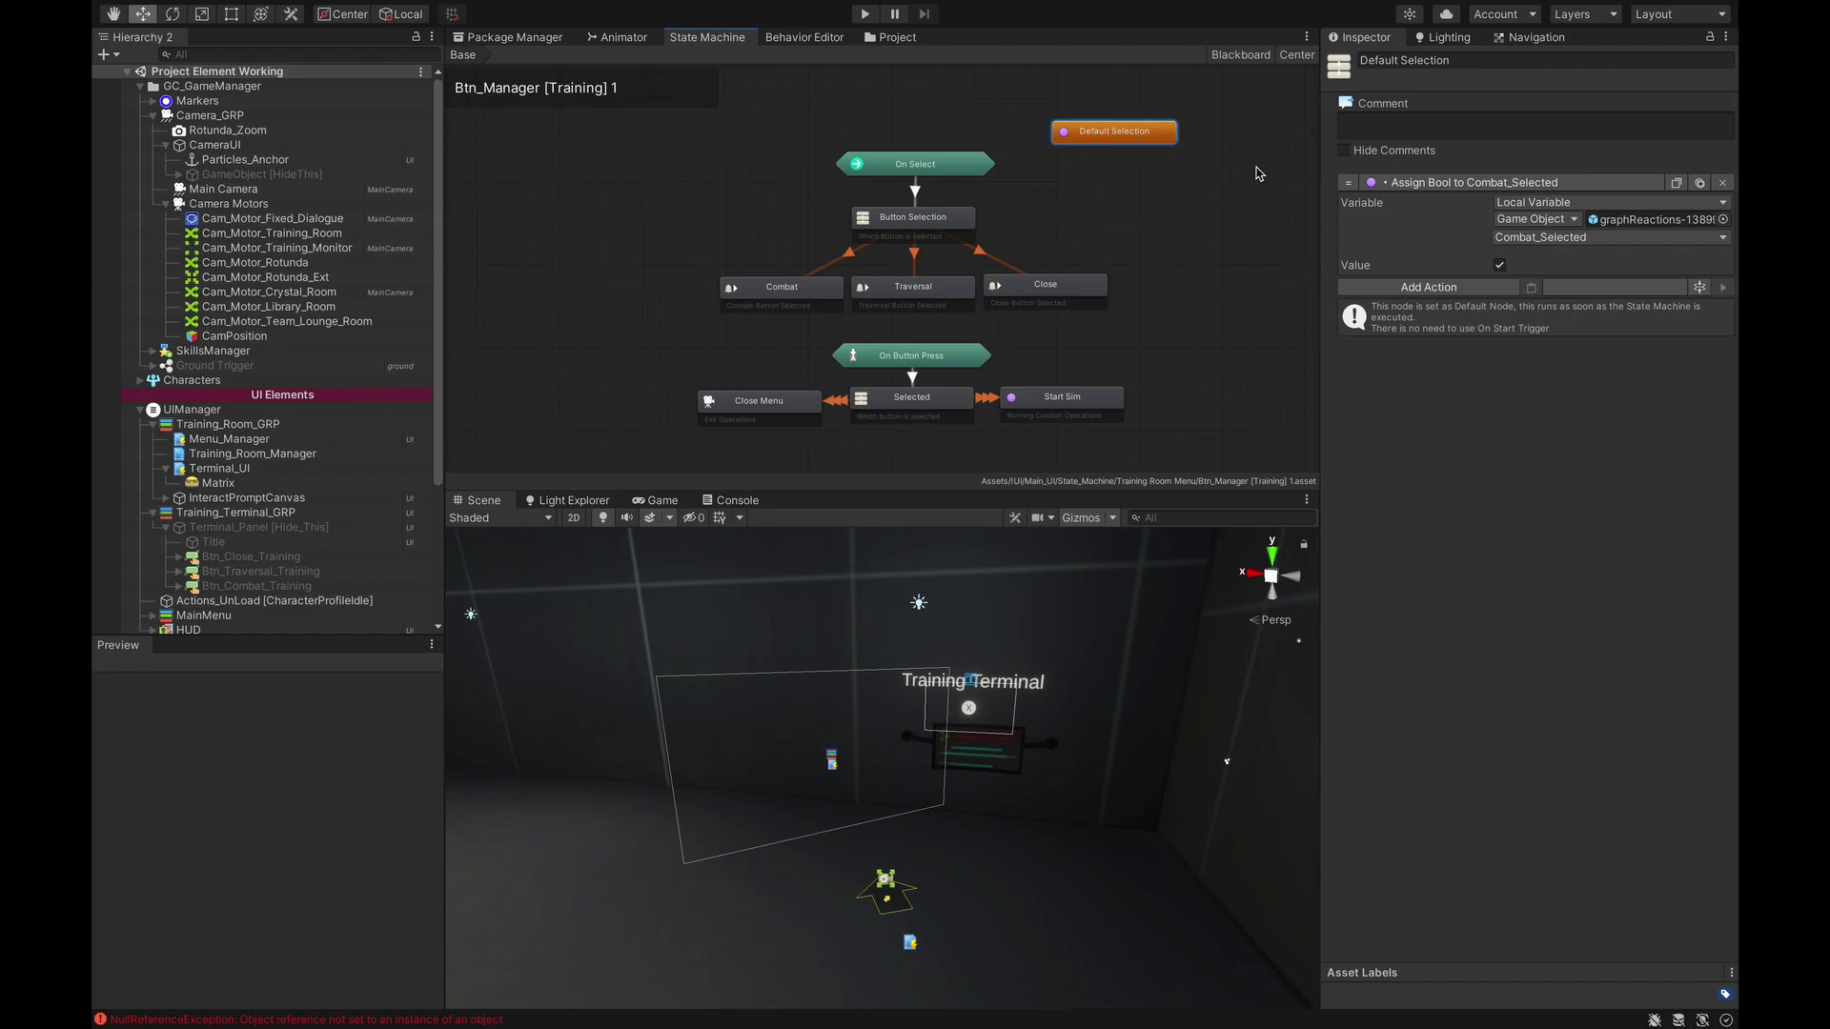
Step: Inspect the Button Selection → Combat transition and the On Button Press Joystick Button 1 trigger
{"action": "left_click", "coordinate": [844, 253]}
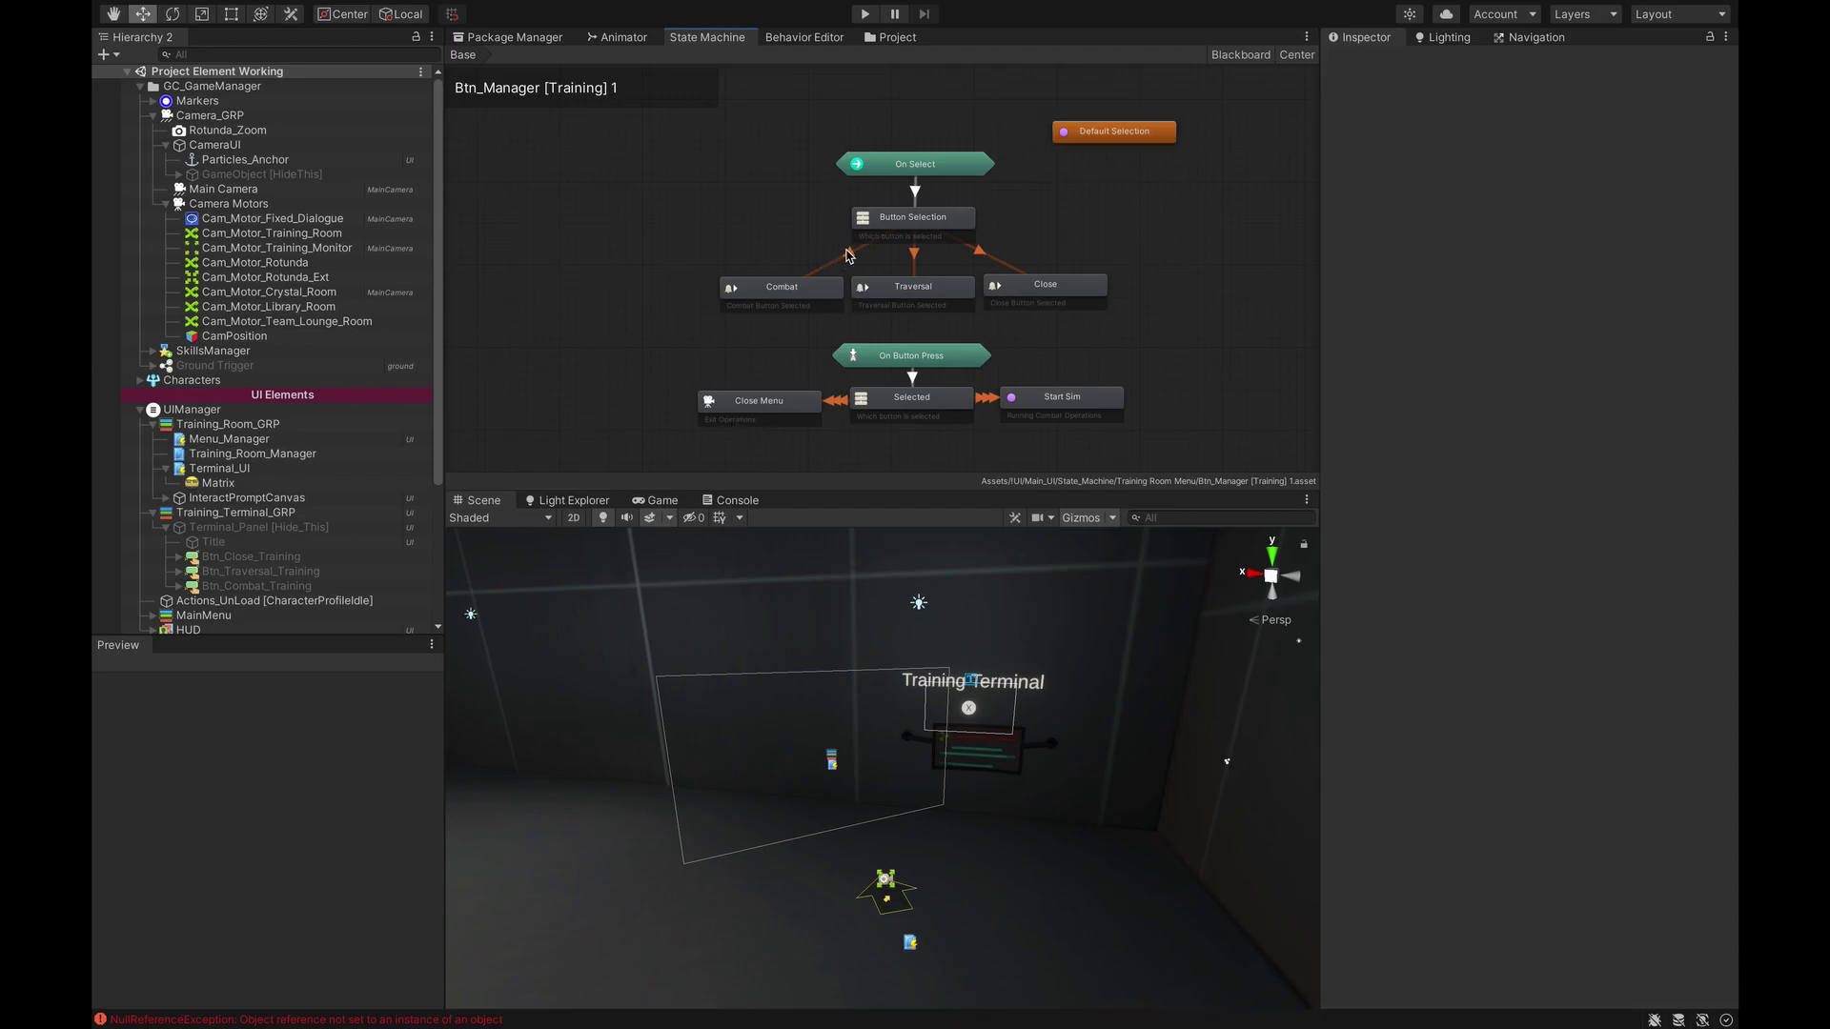
{"action": "left_click", "coordinate": [849, 255]}
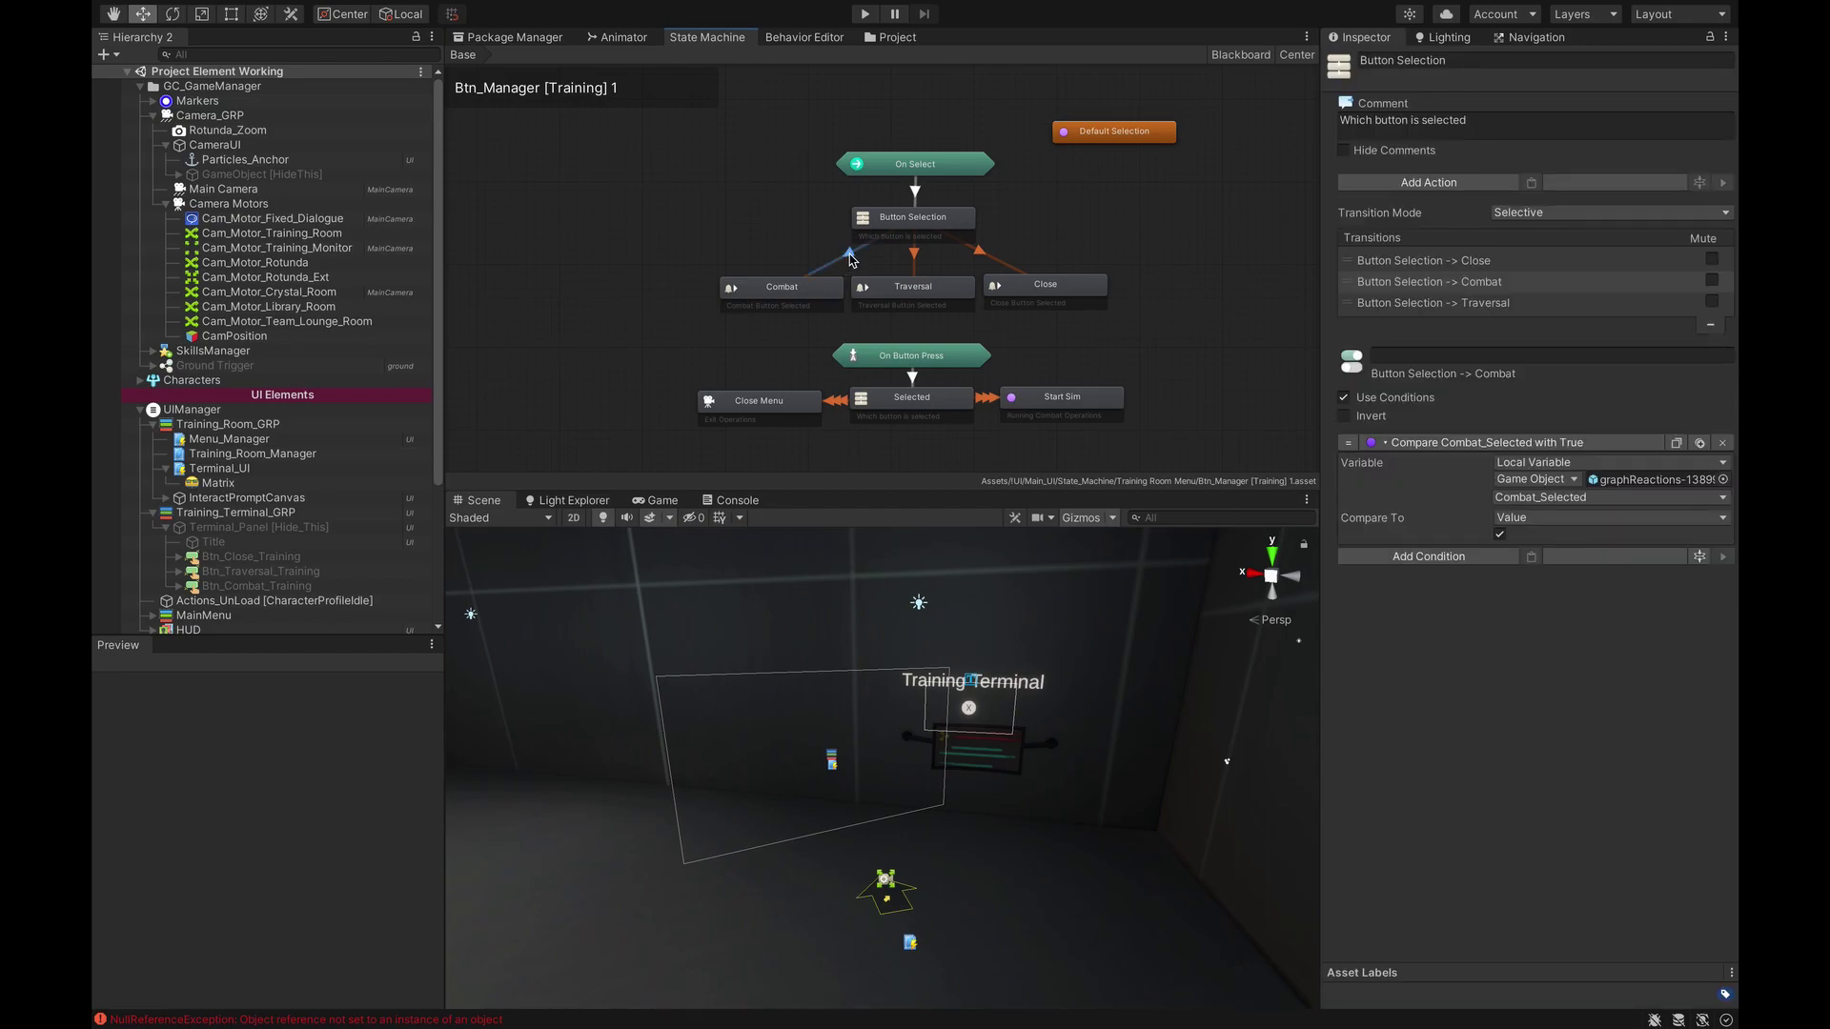
{"action": "left_click", "coordinate": [930, 356]}
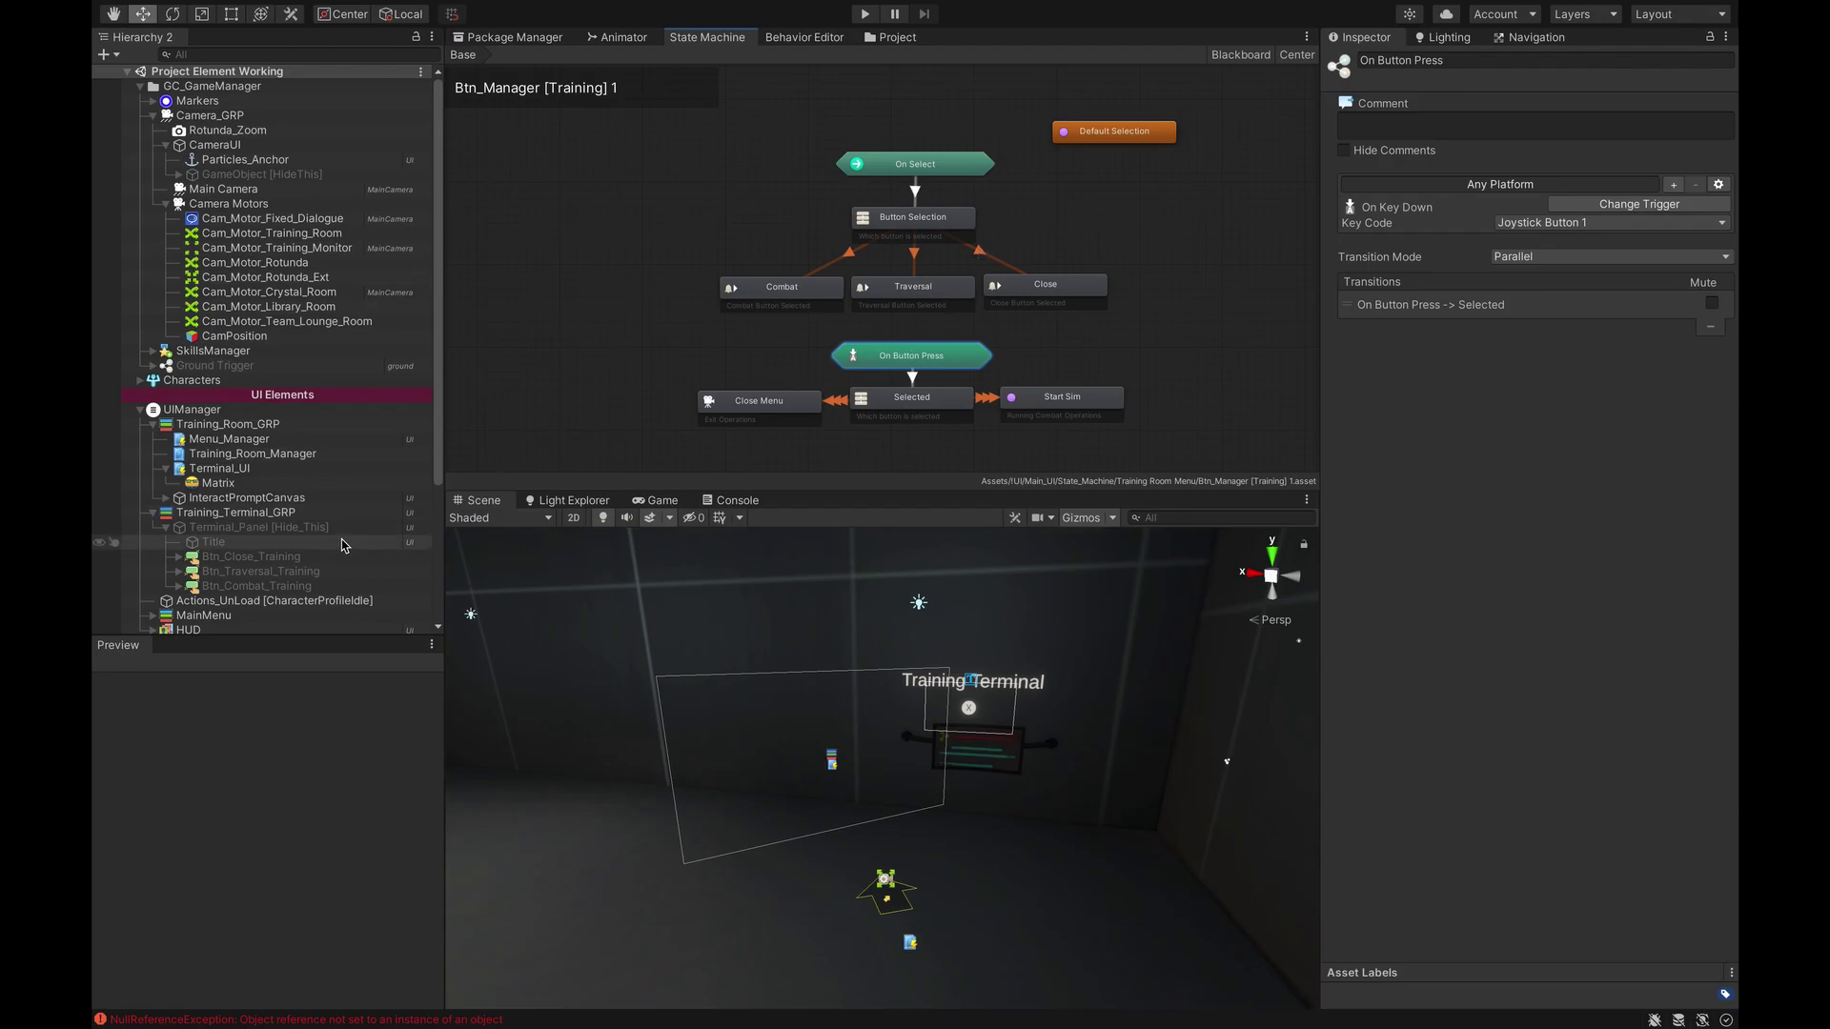
{"action": "left_click", "coordinate": [251, 557]}
{"action": "scroll", "coordinate": [1586, 638], "scroll_direction": "down", "scroll_amount": 10}
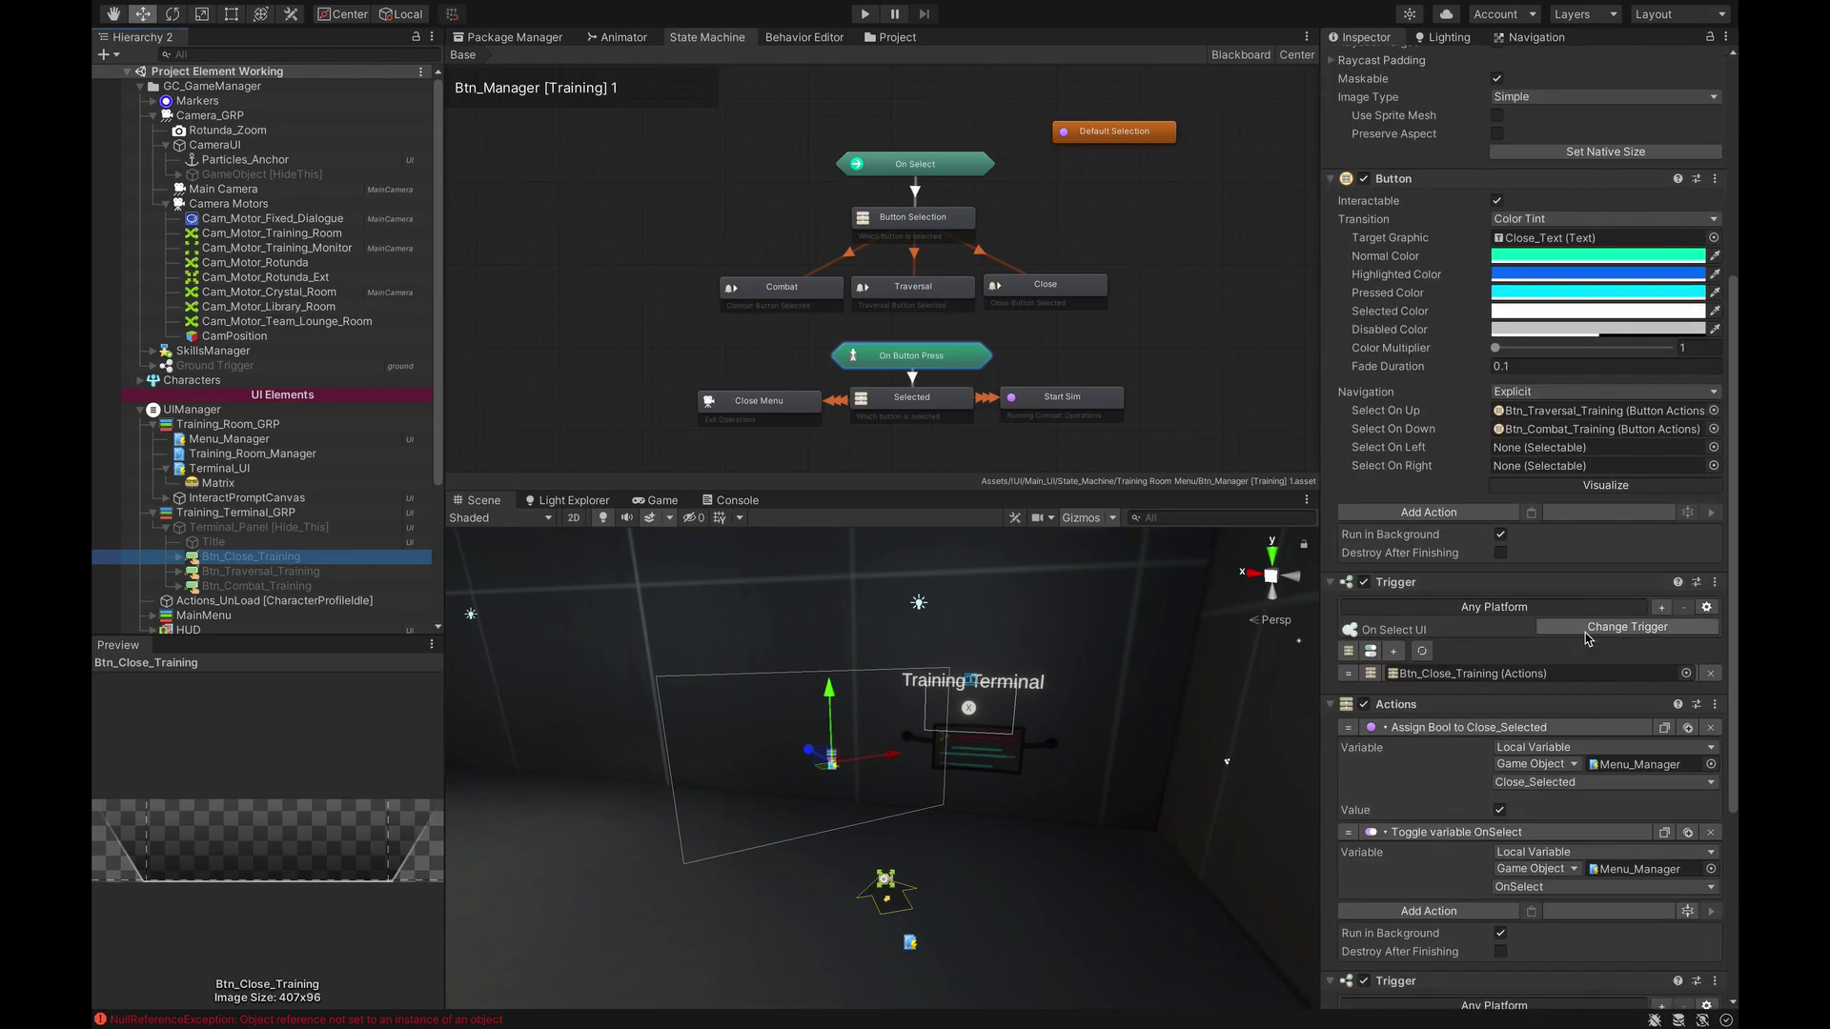
{"action": "scroll", "coordinate": [1587, 639], "scroll_direction": "down", "scroll_amount": 1}
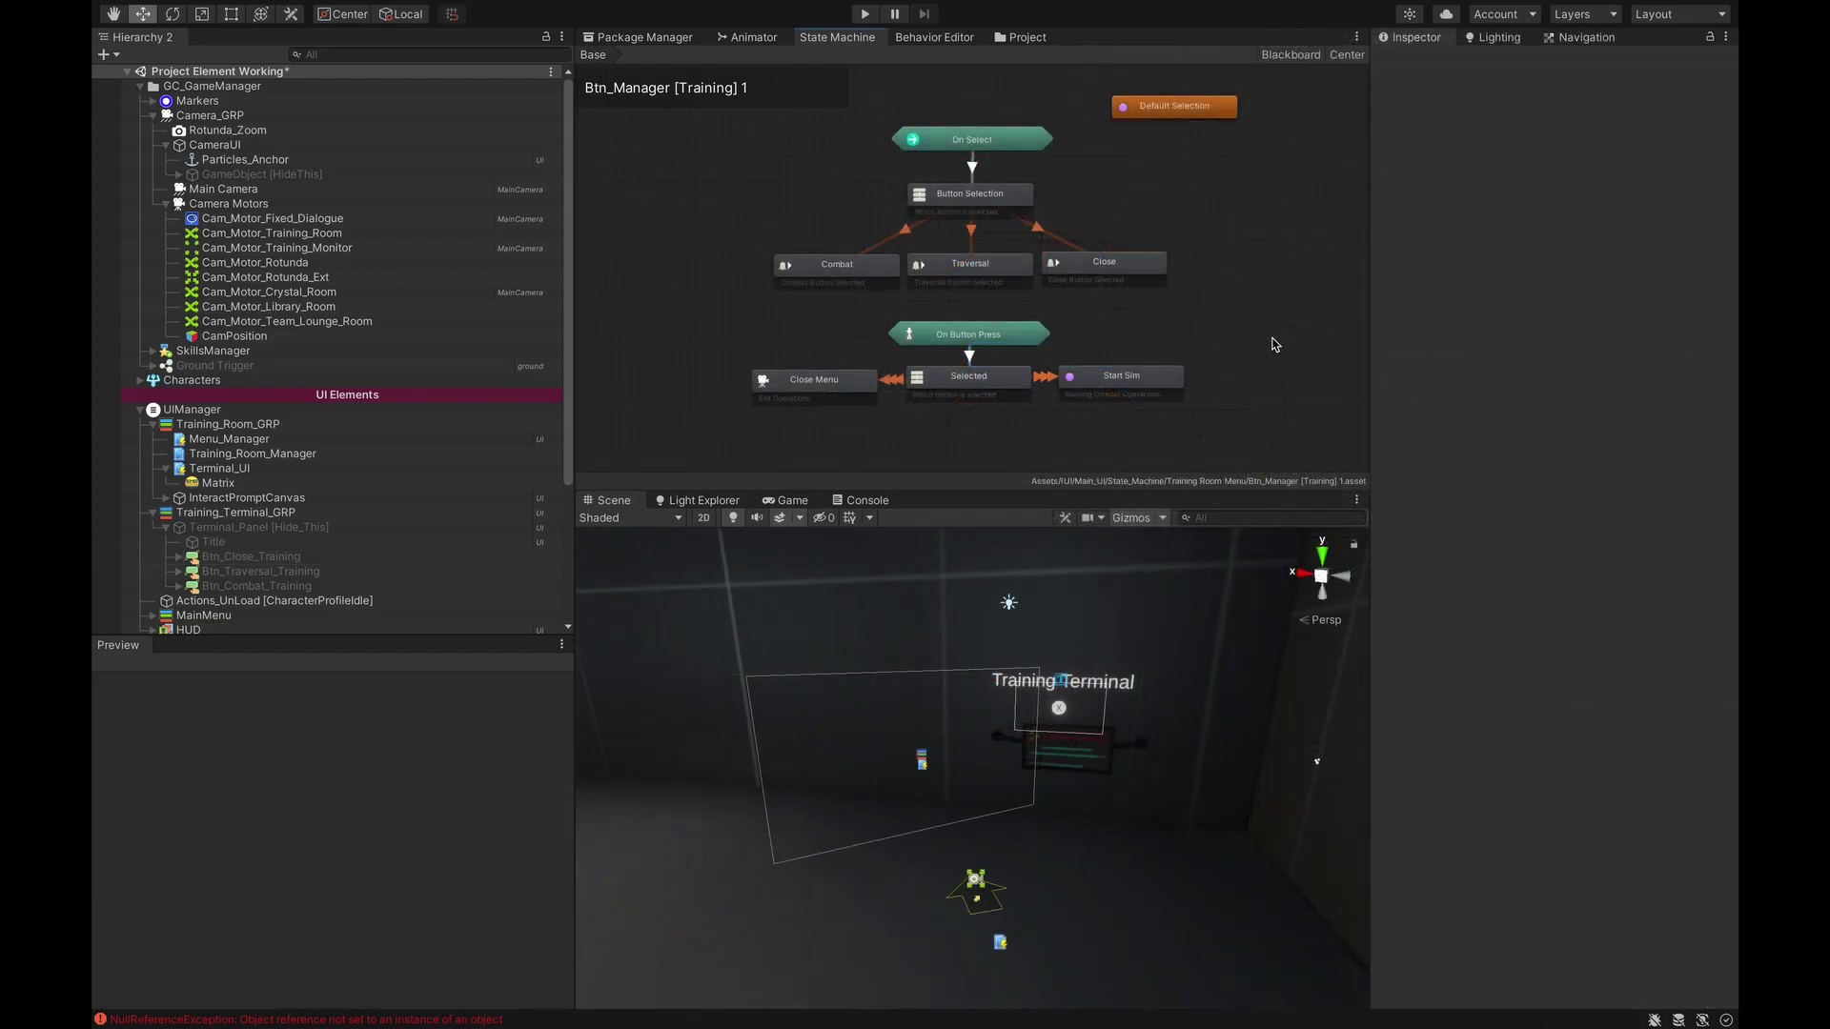
Step: Review the Selected node, its Start Sim transition conditions, and the Start Sim node's actions
{"action": "left_click", "coordinate": [1045, 378]}
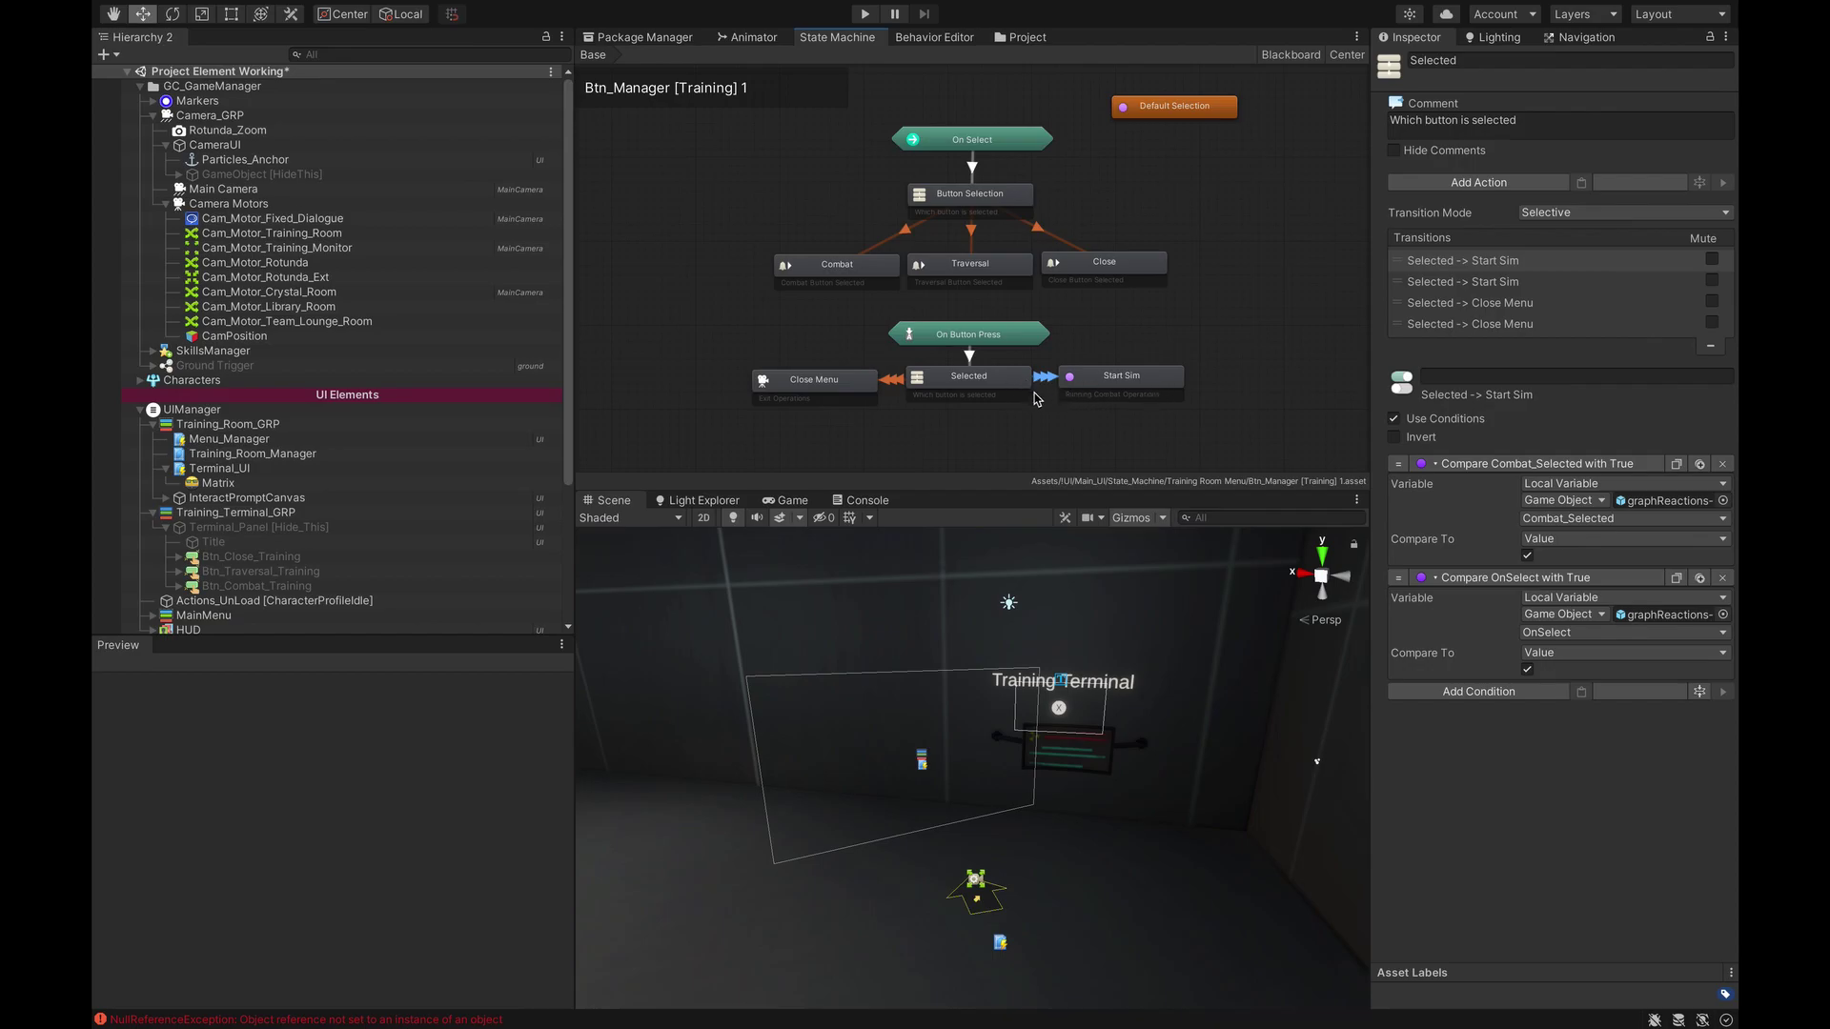
{"action": "left_click", "coordinate": [1050, 384]}
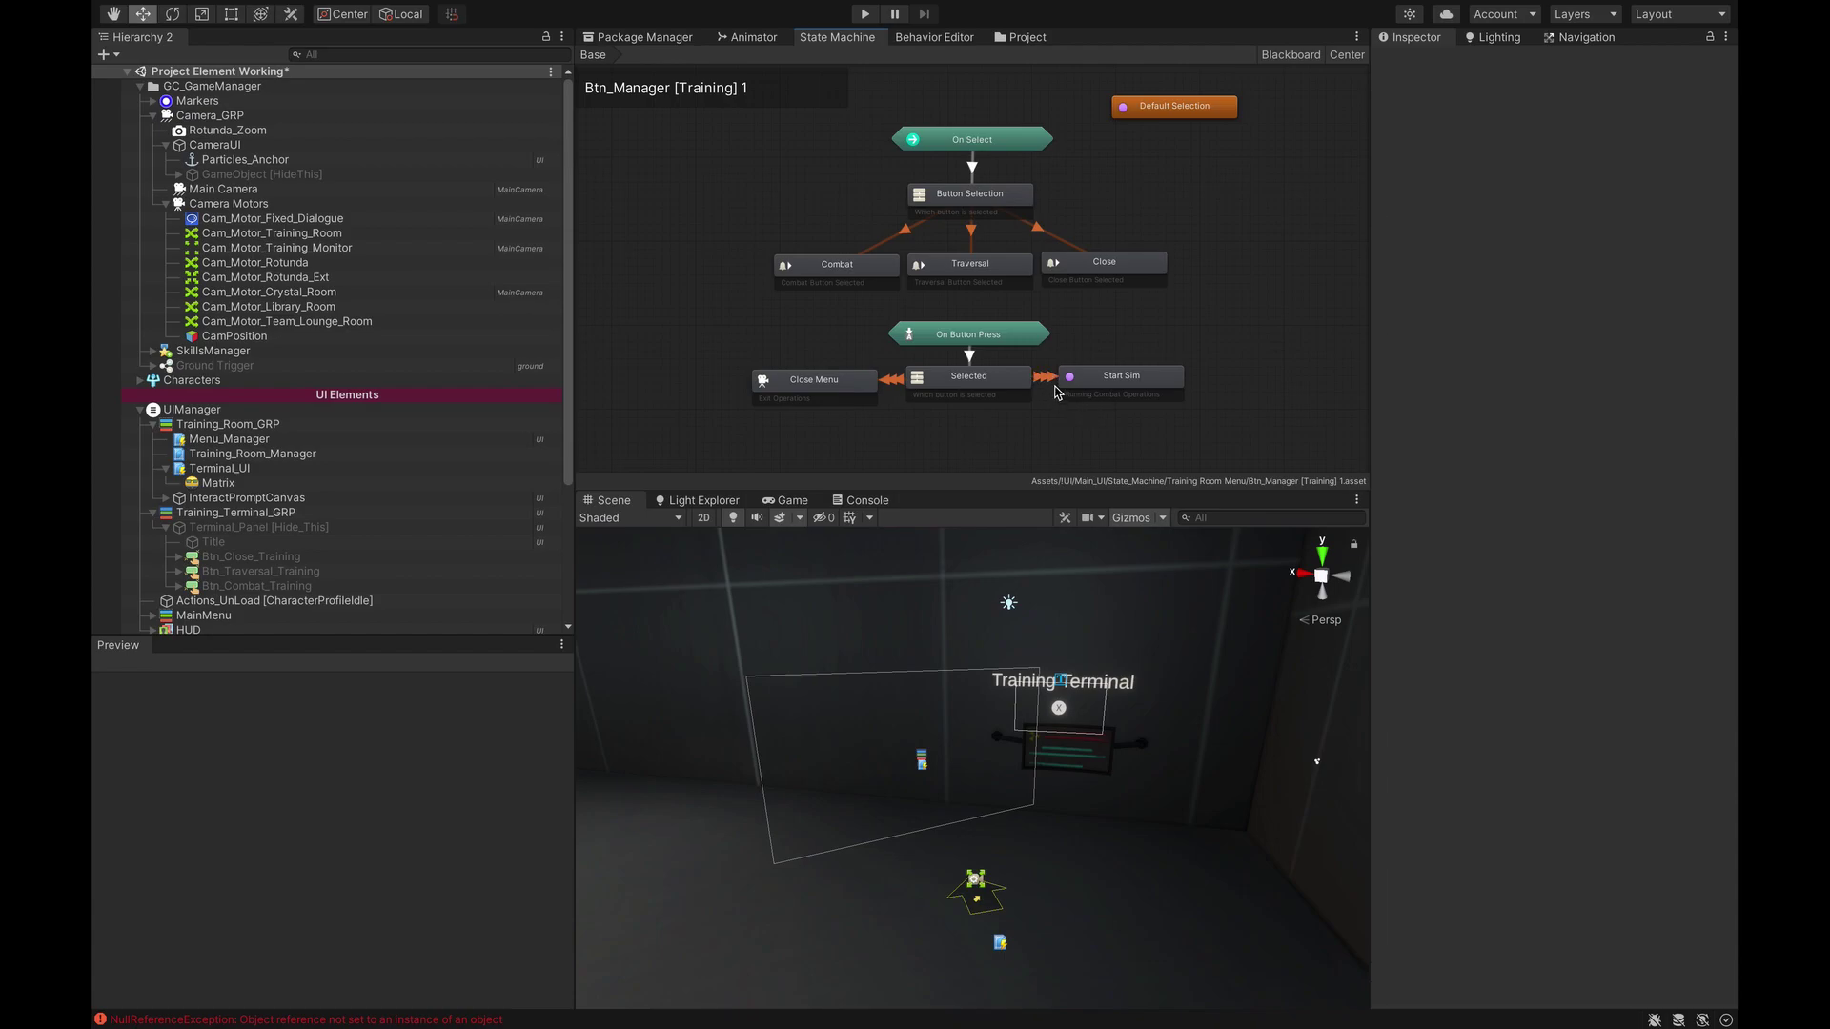
{"action": "left_click", "coordinate": [1021, 384]}
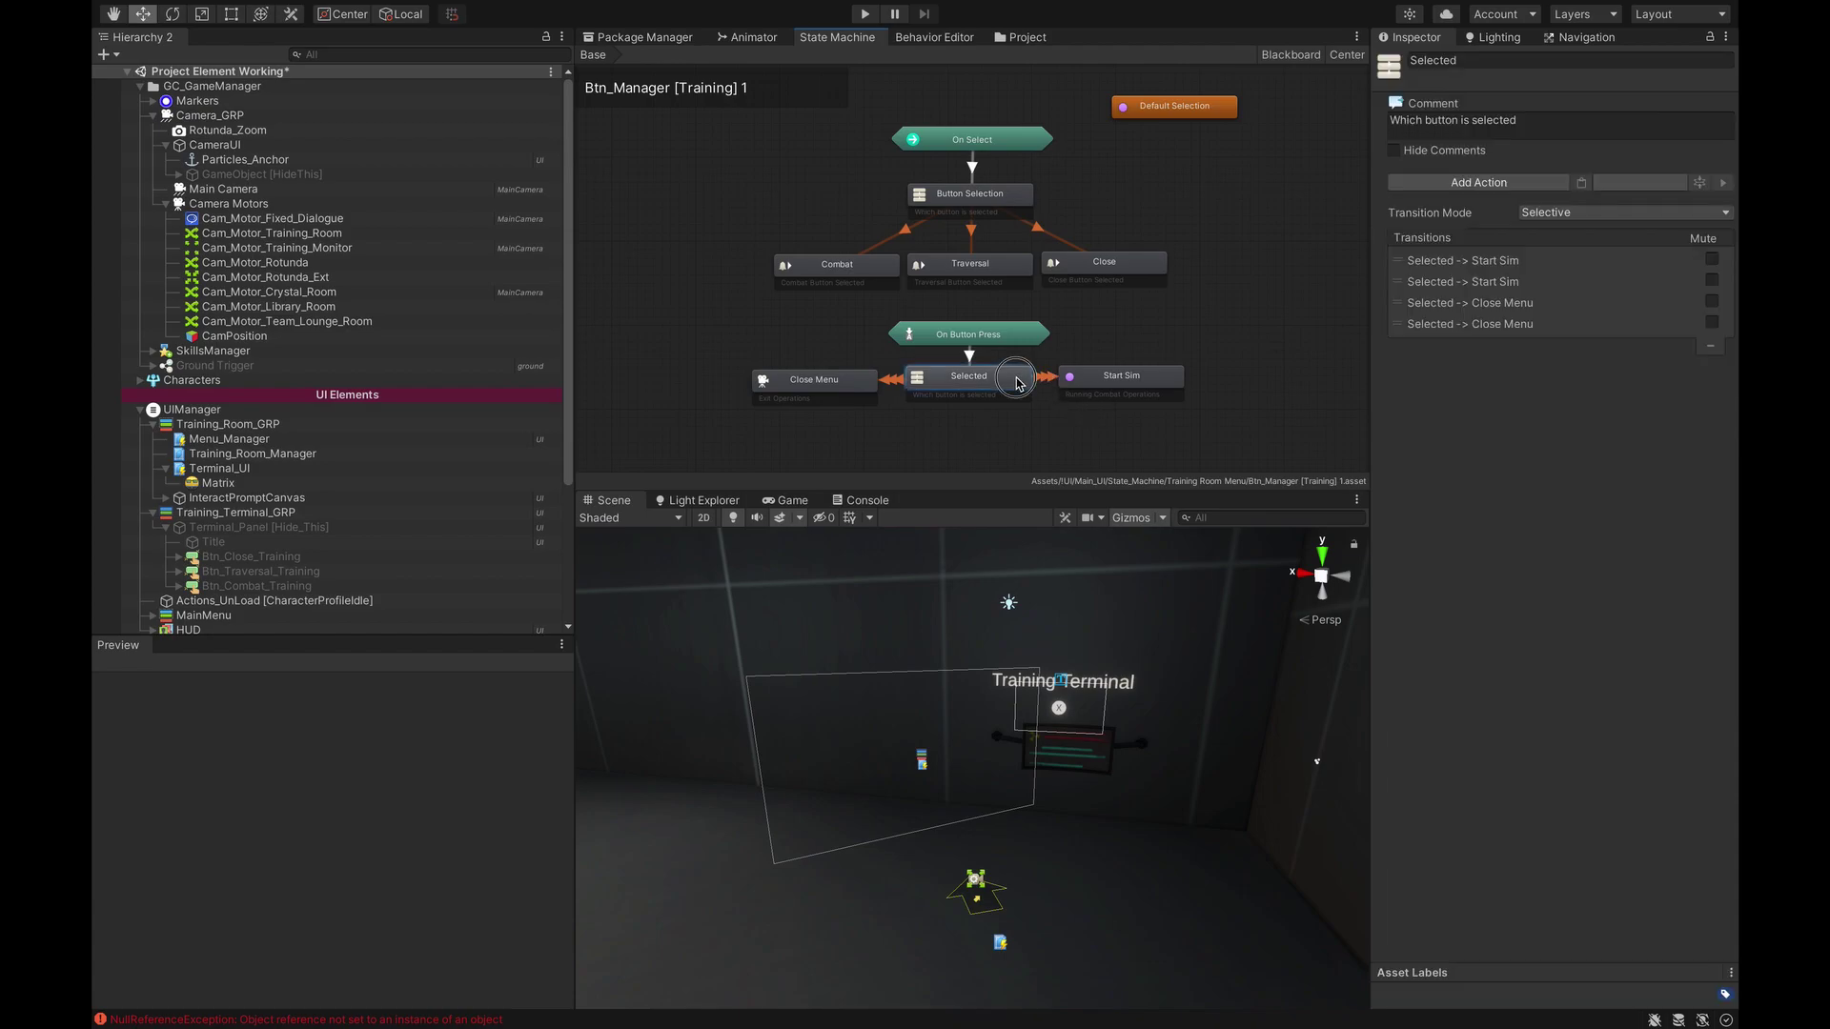
{"action": "left_click", "coordinate": [1043, 379]}
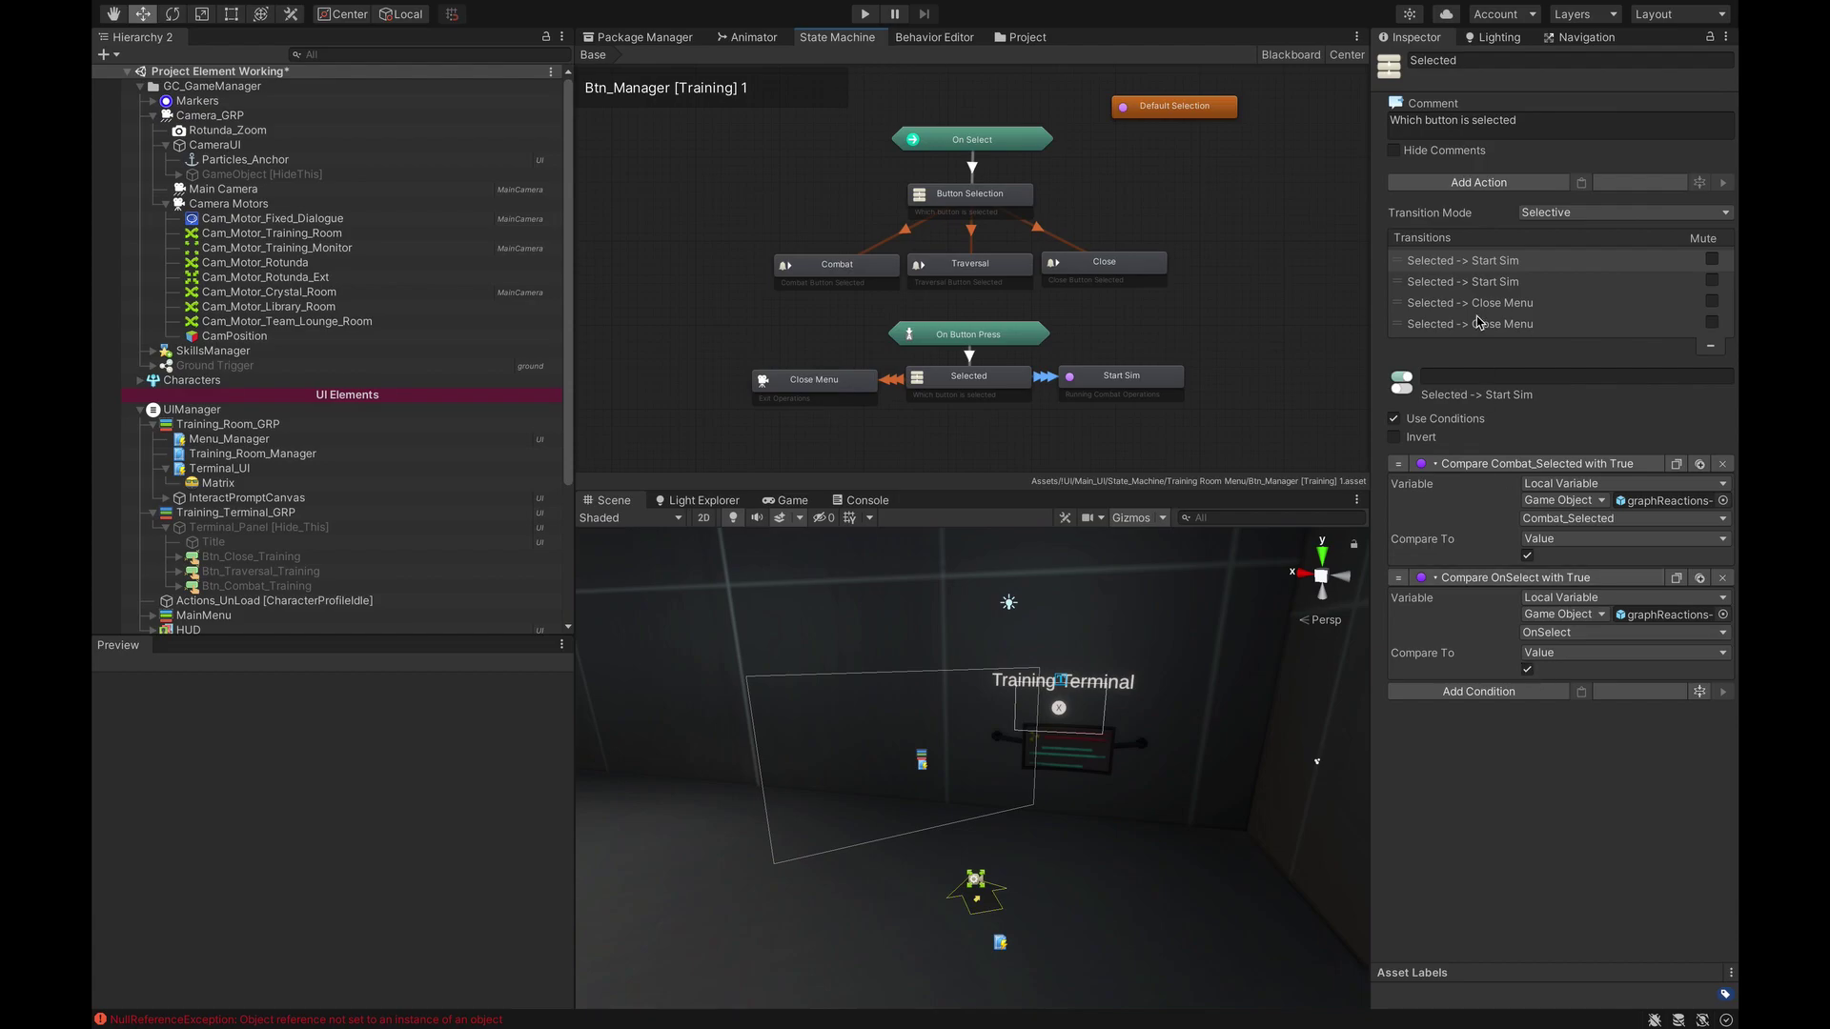
{"action": "left_click", "coordinate": [1108, 381]}
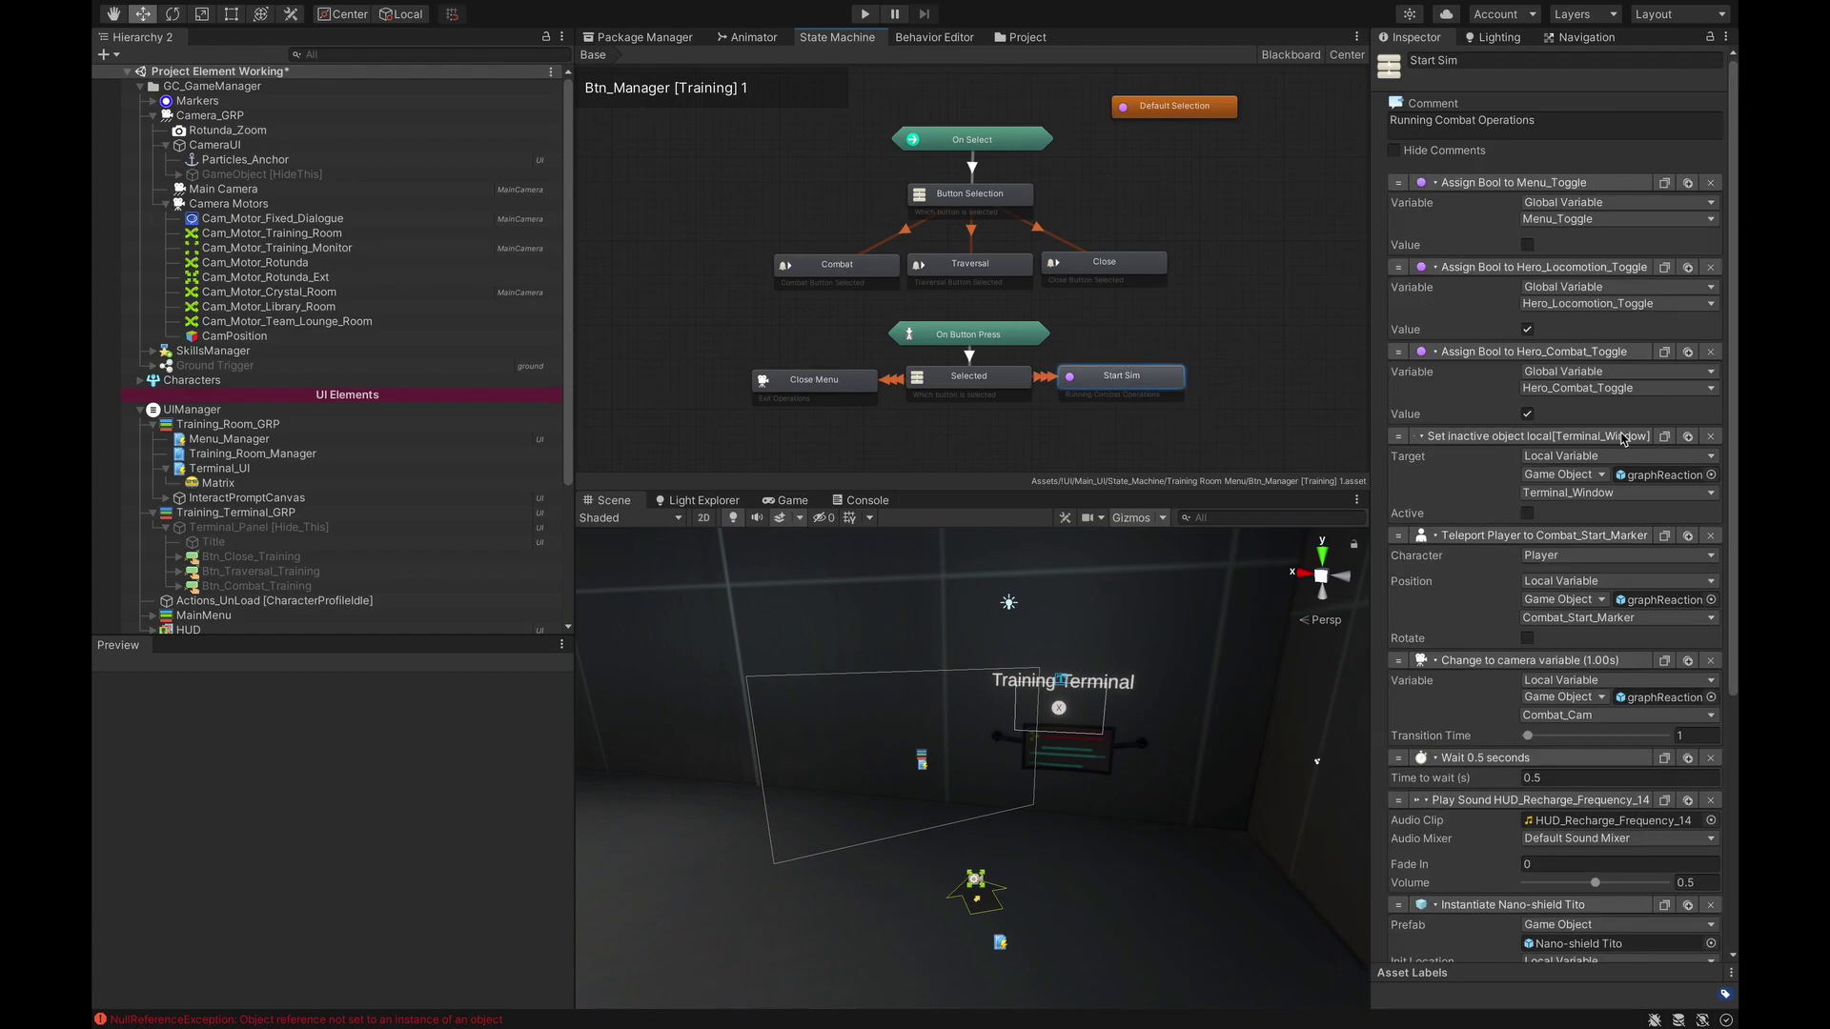
{"action": "left_click", "coordinate": [1044, 380]}
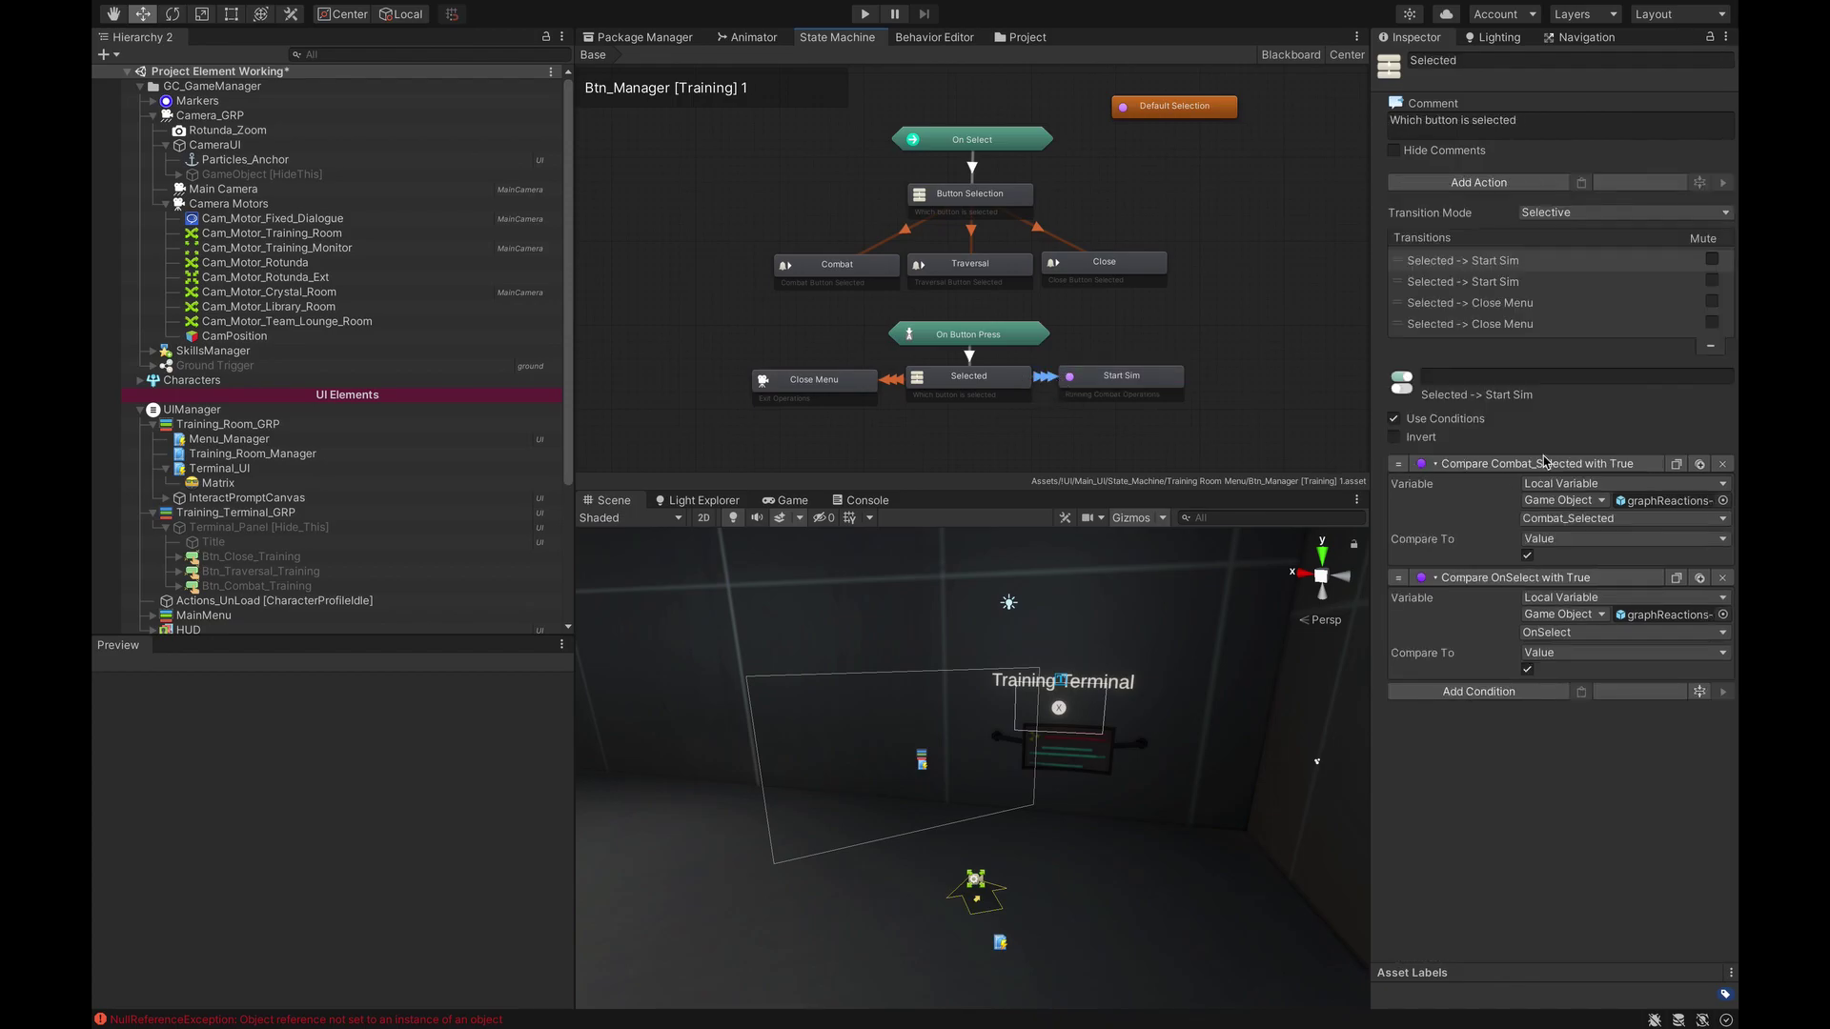
Step: Set the second Start Sim transition to require Combat_Selected true and OnSelect false
{"action": "left_click", "coordinate": [1499, 282]}
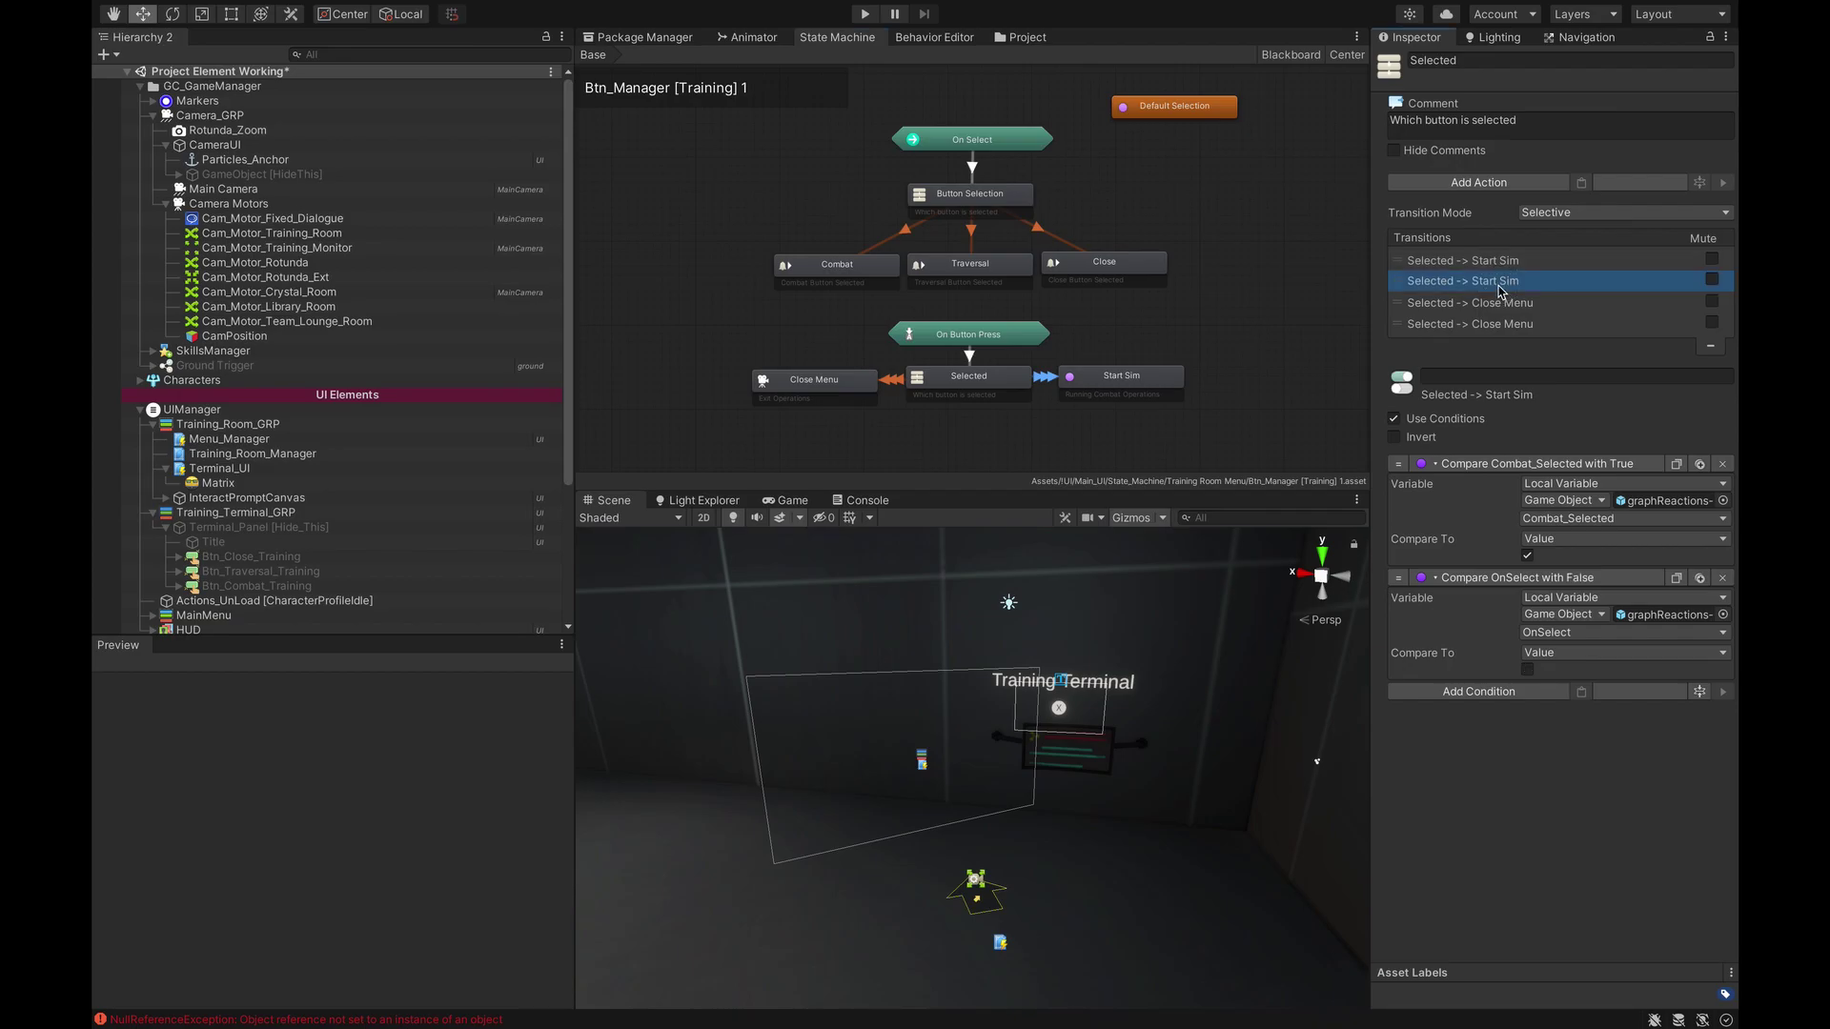
{"action": "left_click", "coordinate": [1528, 669]}
{"action": "left_click", "coordinate": [1506, 266]}
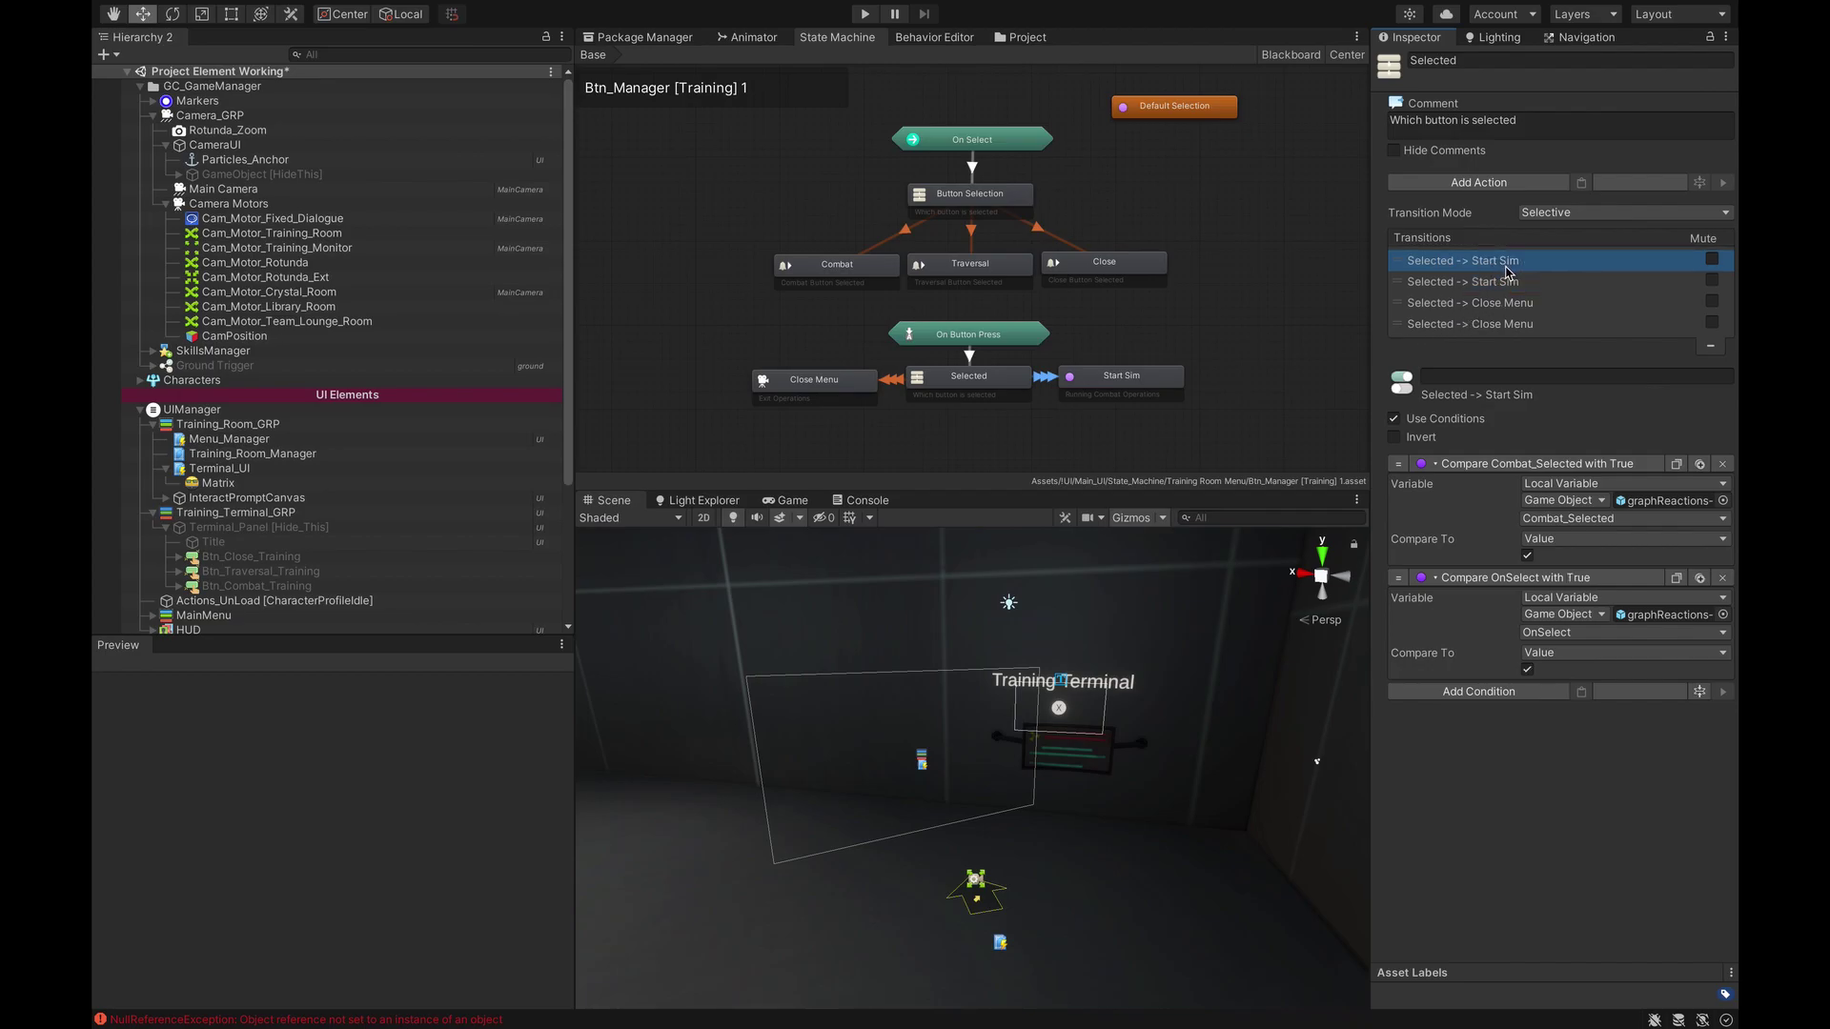
{"action": "left_click", "coordinate": [1506, 288]}
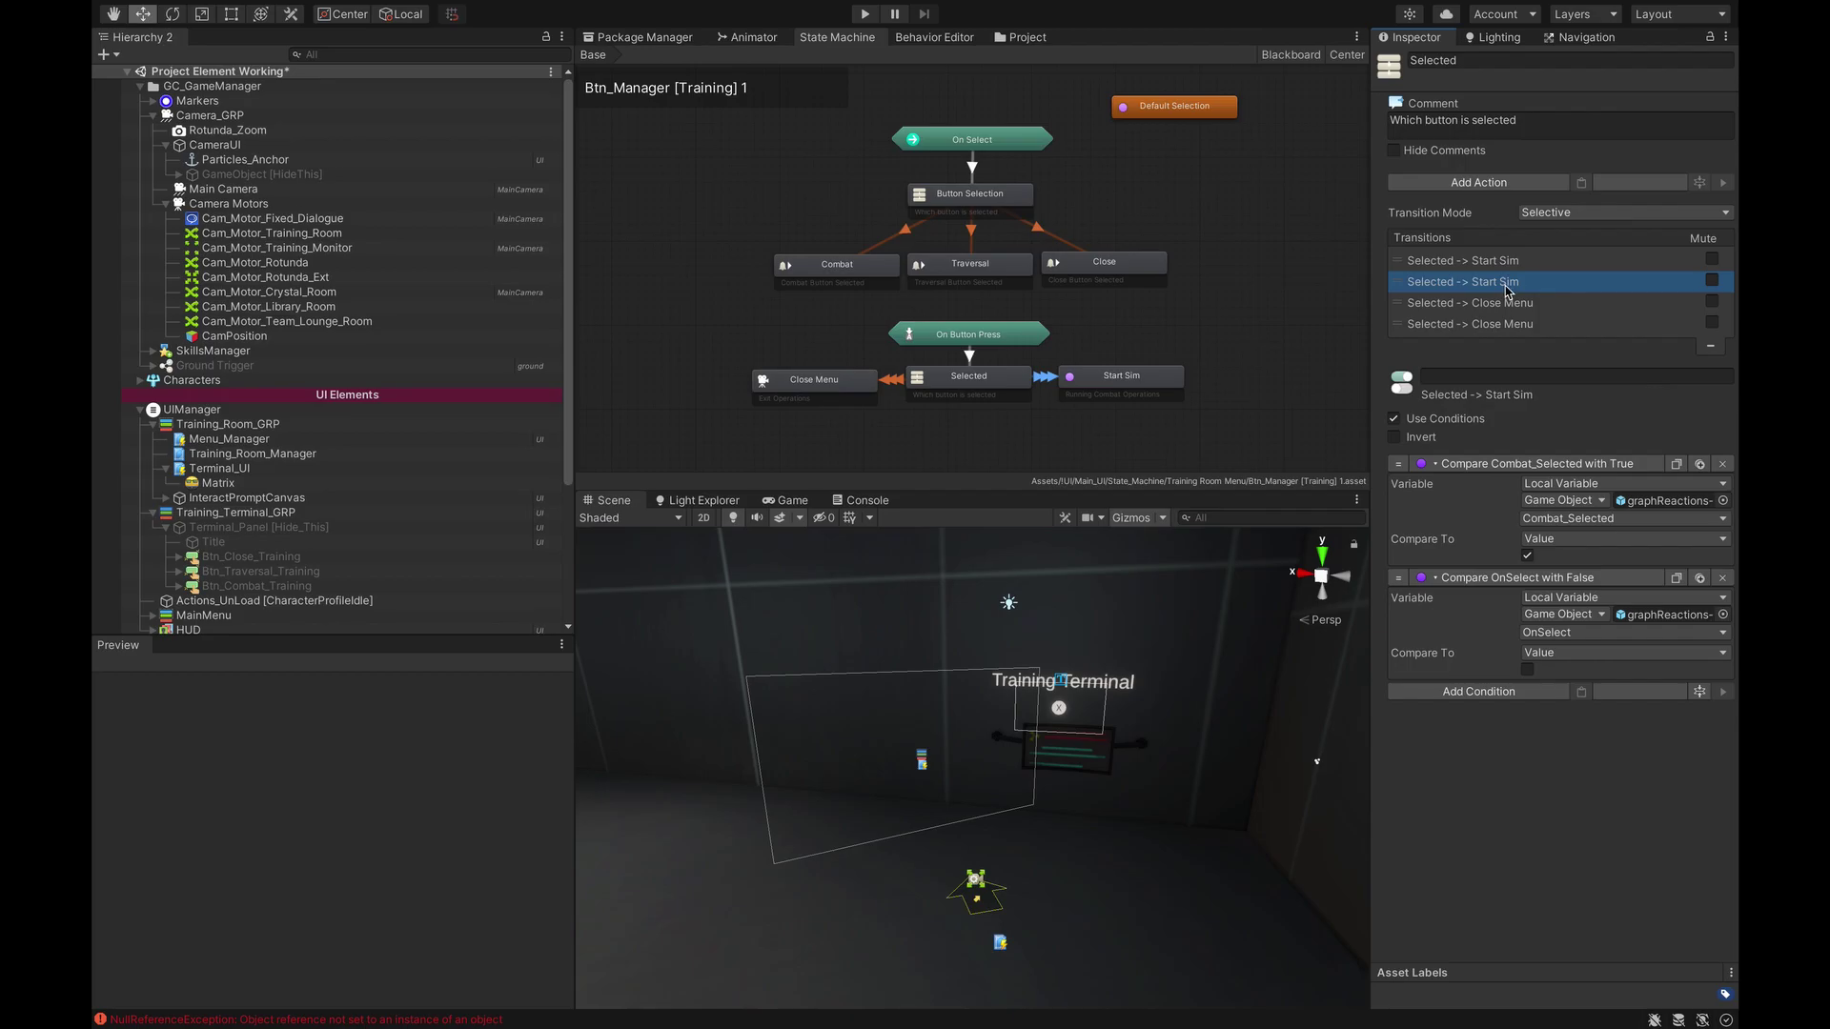
Step: Run the game, open the terminal's Choose Simulation menu, and move the highlight across Combat, Close and Traversal
{"action": "key", "text": "ctrl+p"}
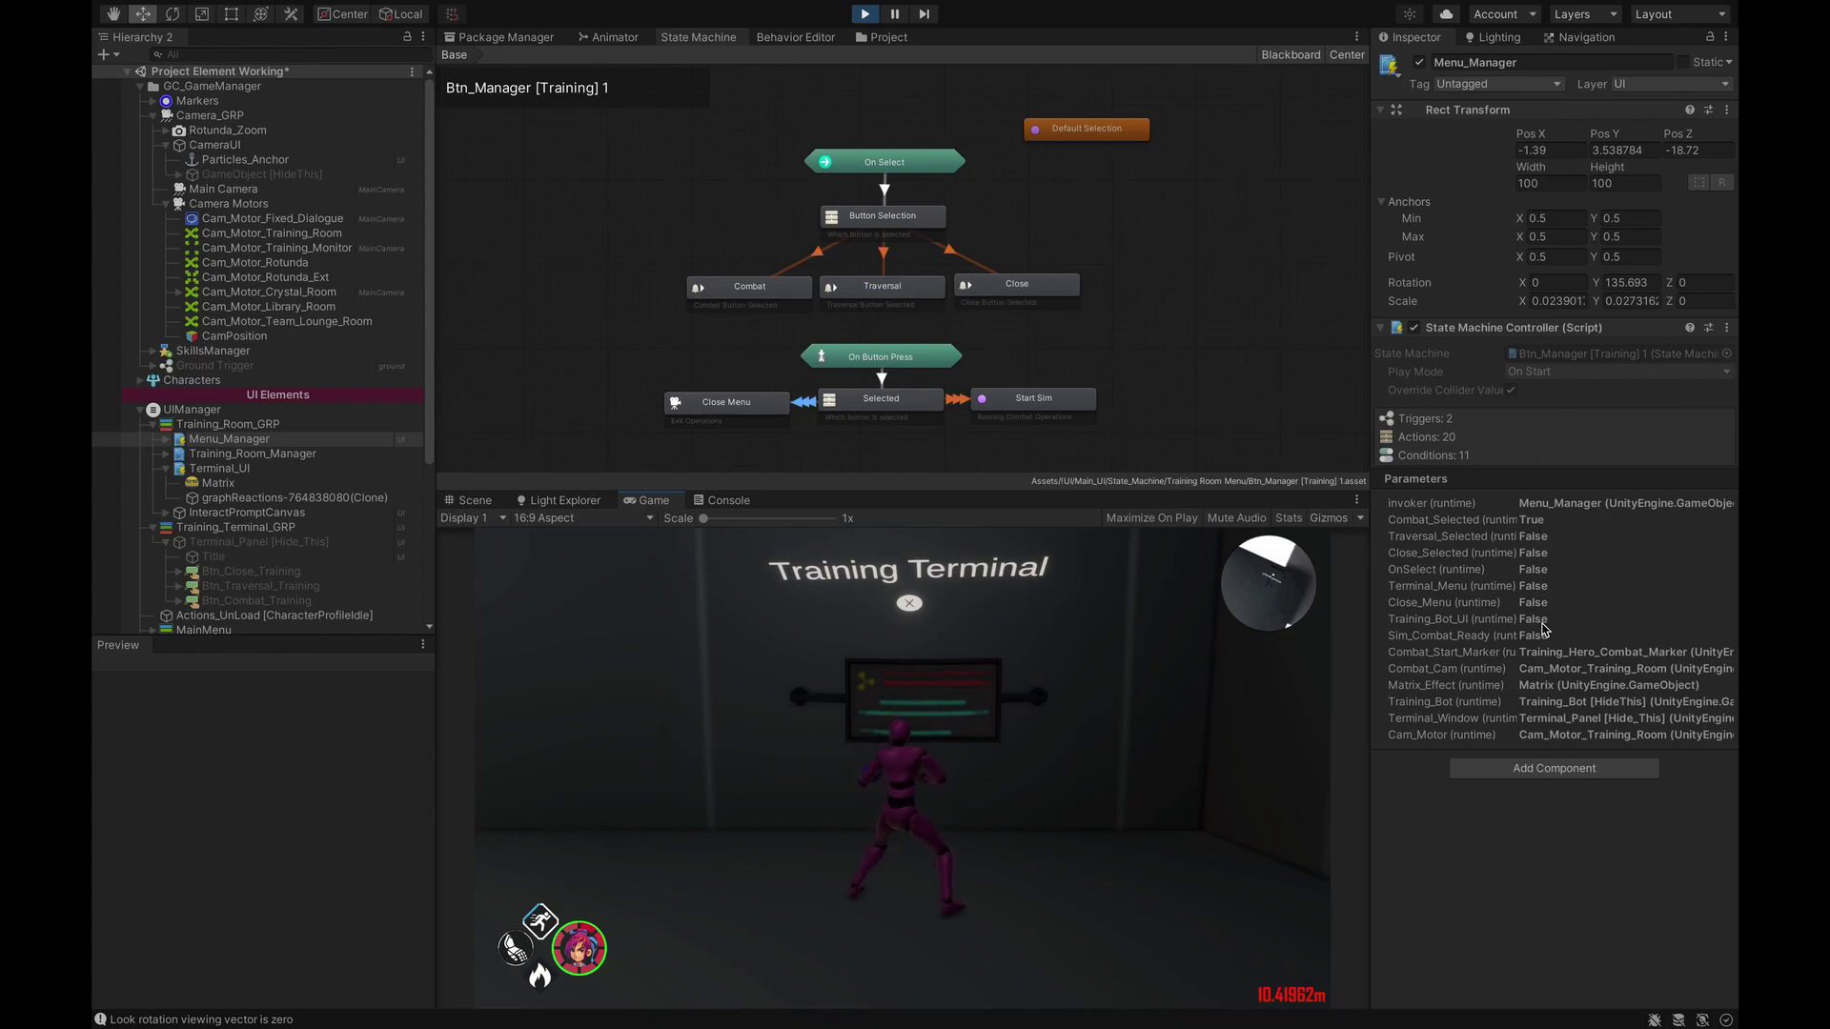
{"action": "key", "text": "e"}
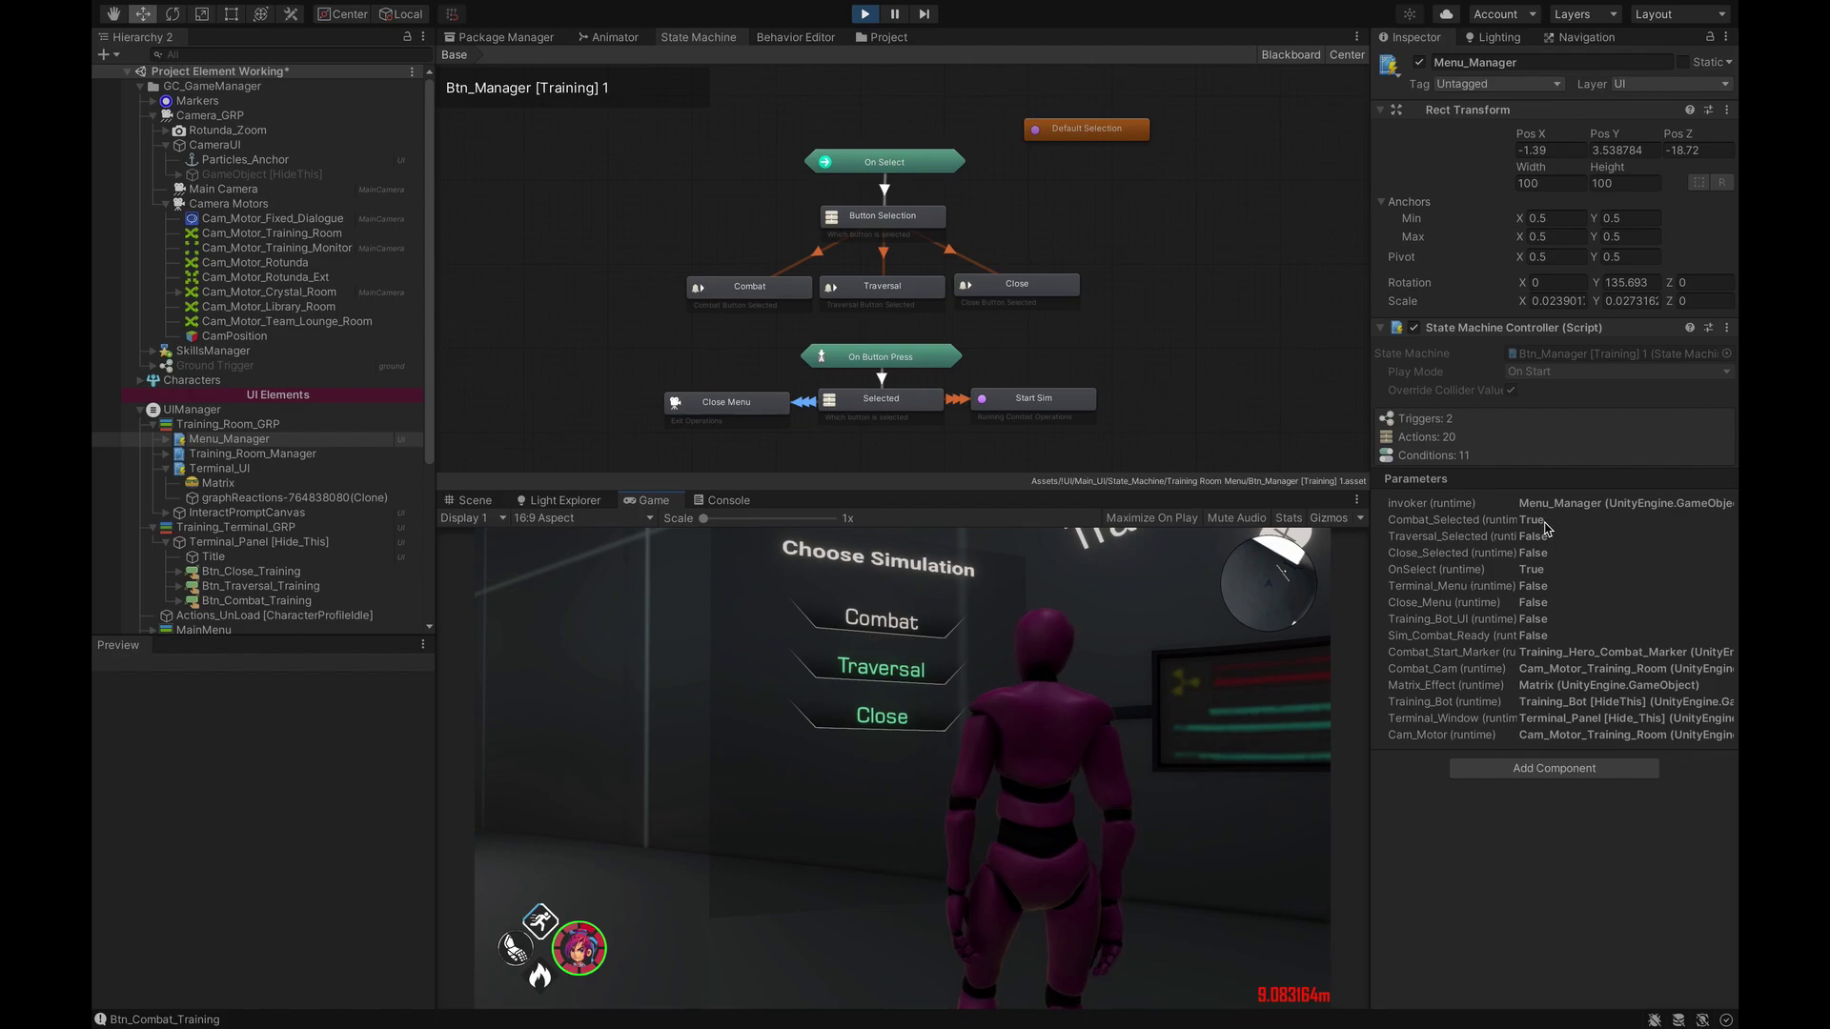
{"action": "key", "text": "Up"}
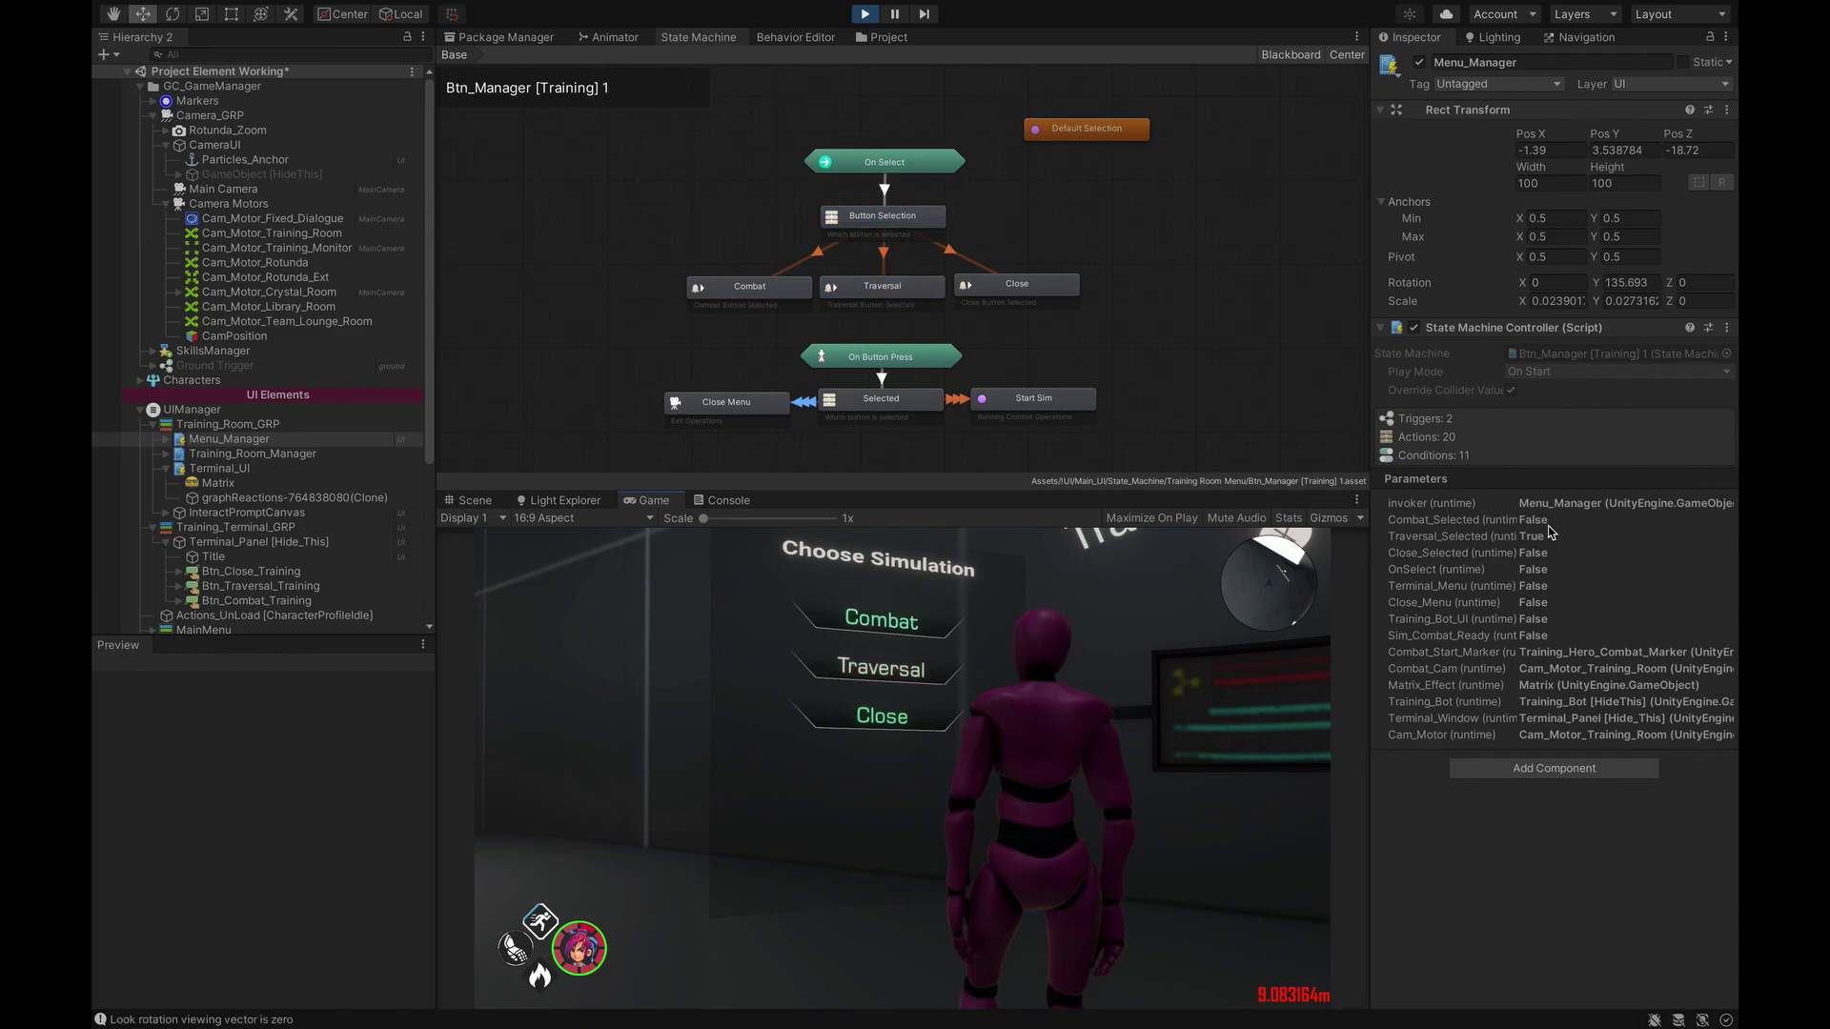
{"action": "key", "text": "Down"}
{"action": "key", "text": "Up"}
Step: Inspect the conditions on the Selected to Close Menu transitions in the graph
{"action": "left_click", "coordinate": [806, 404]}
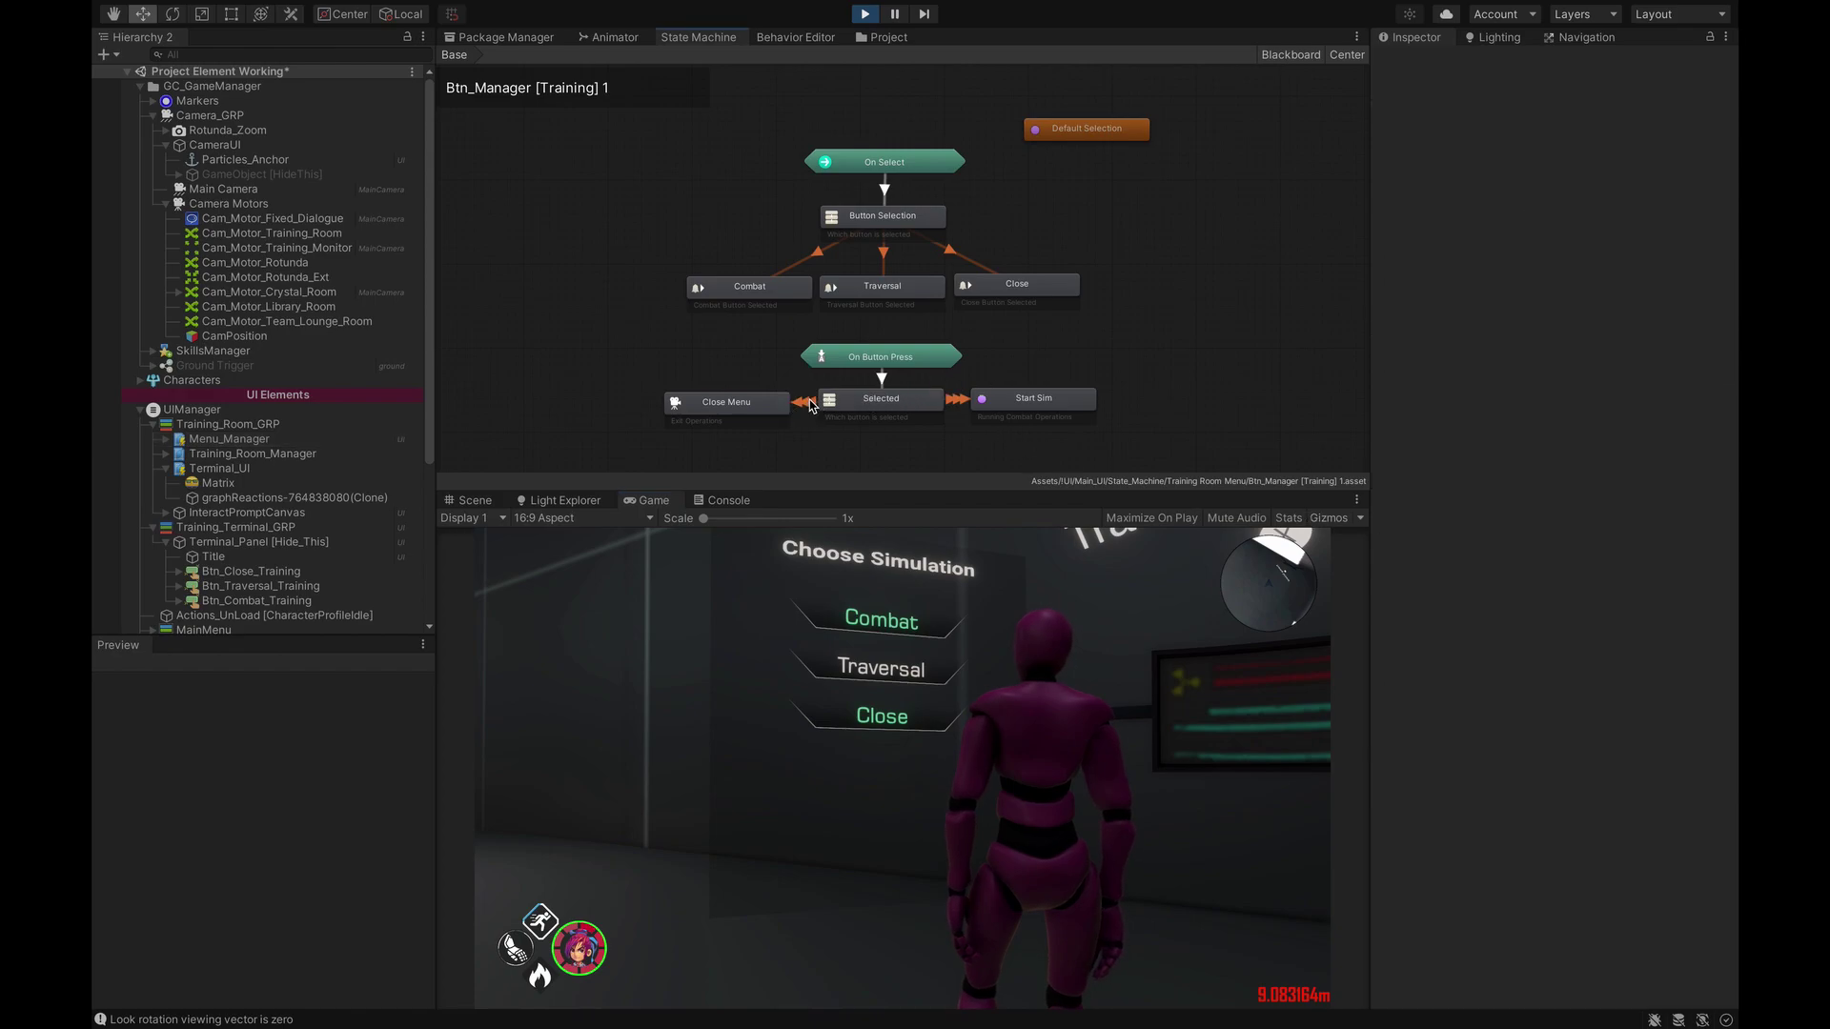
{"action": "left_click", "coordinate": [805, 404]}
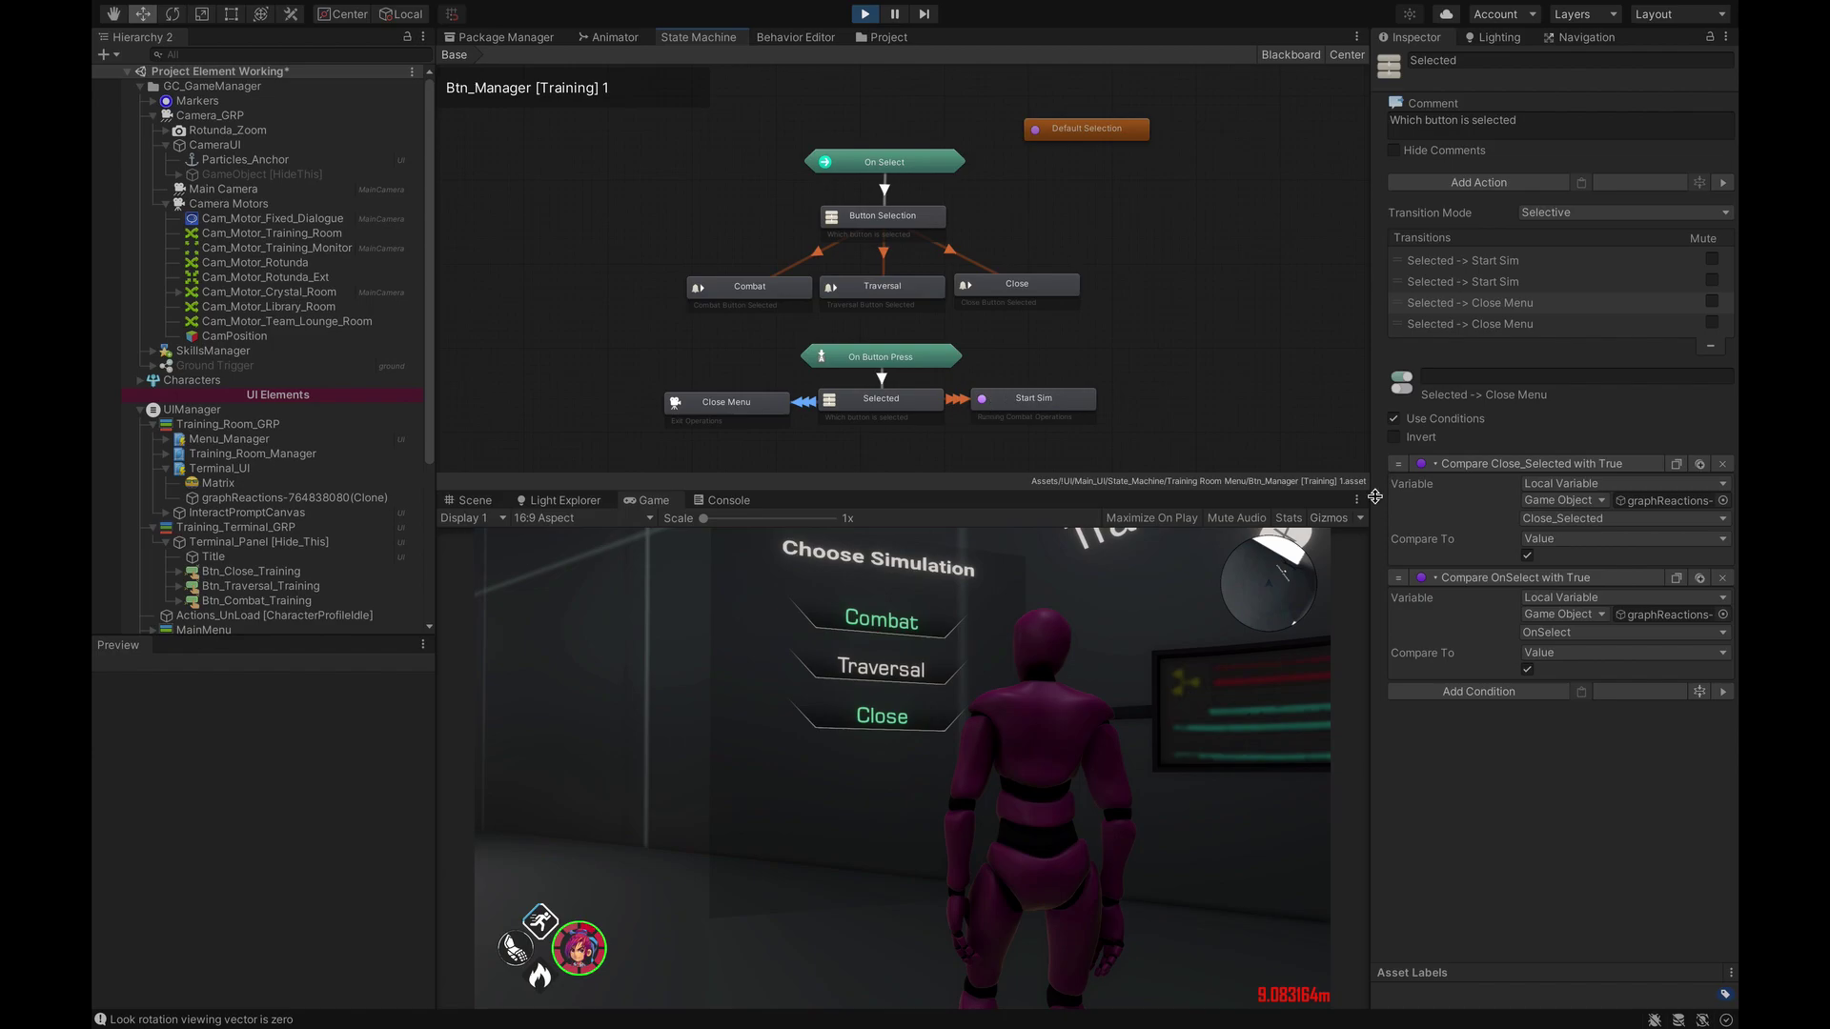
{"action": "left_click", "coordinate": [1473, 325]}
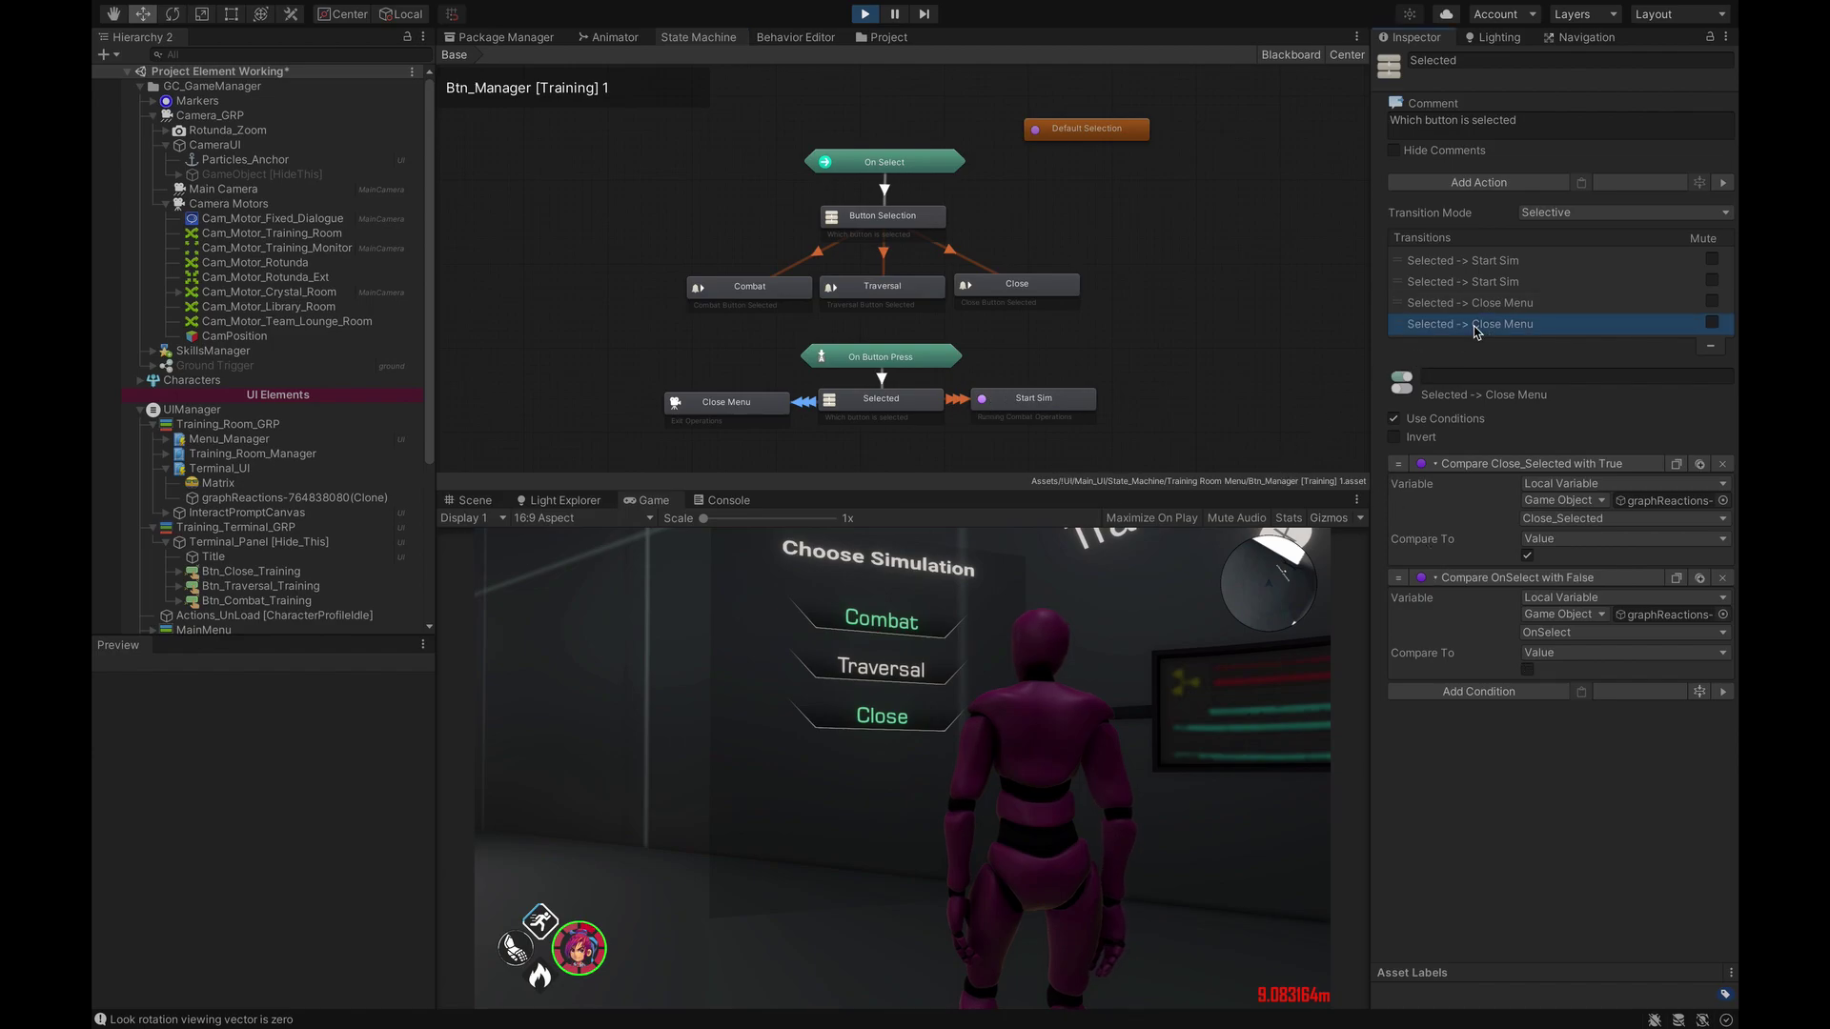
{"action": "left_click", "coordinate": [934, 469]}
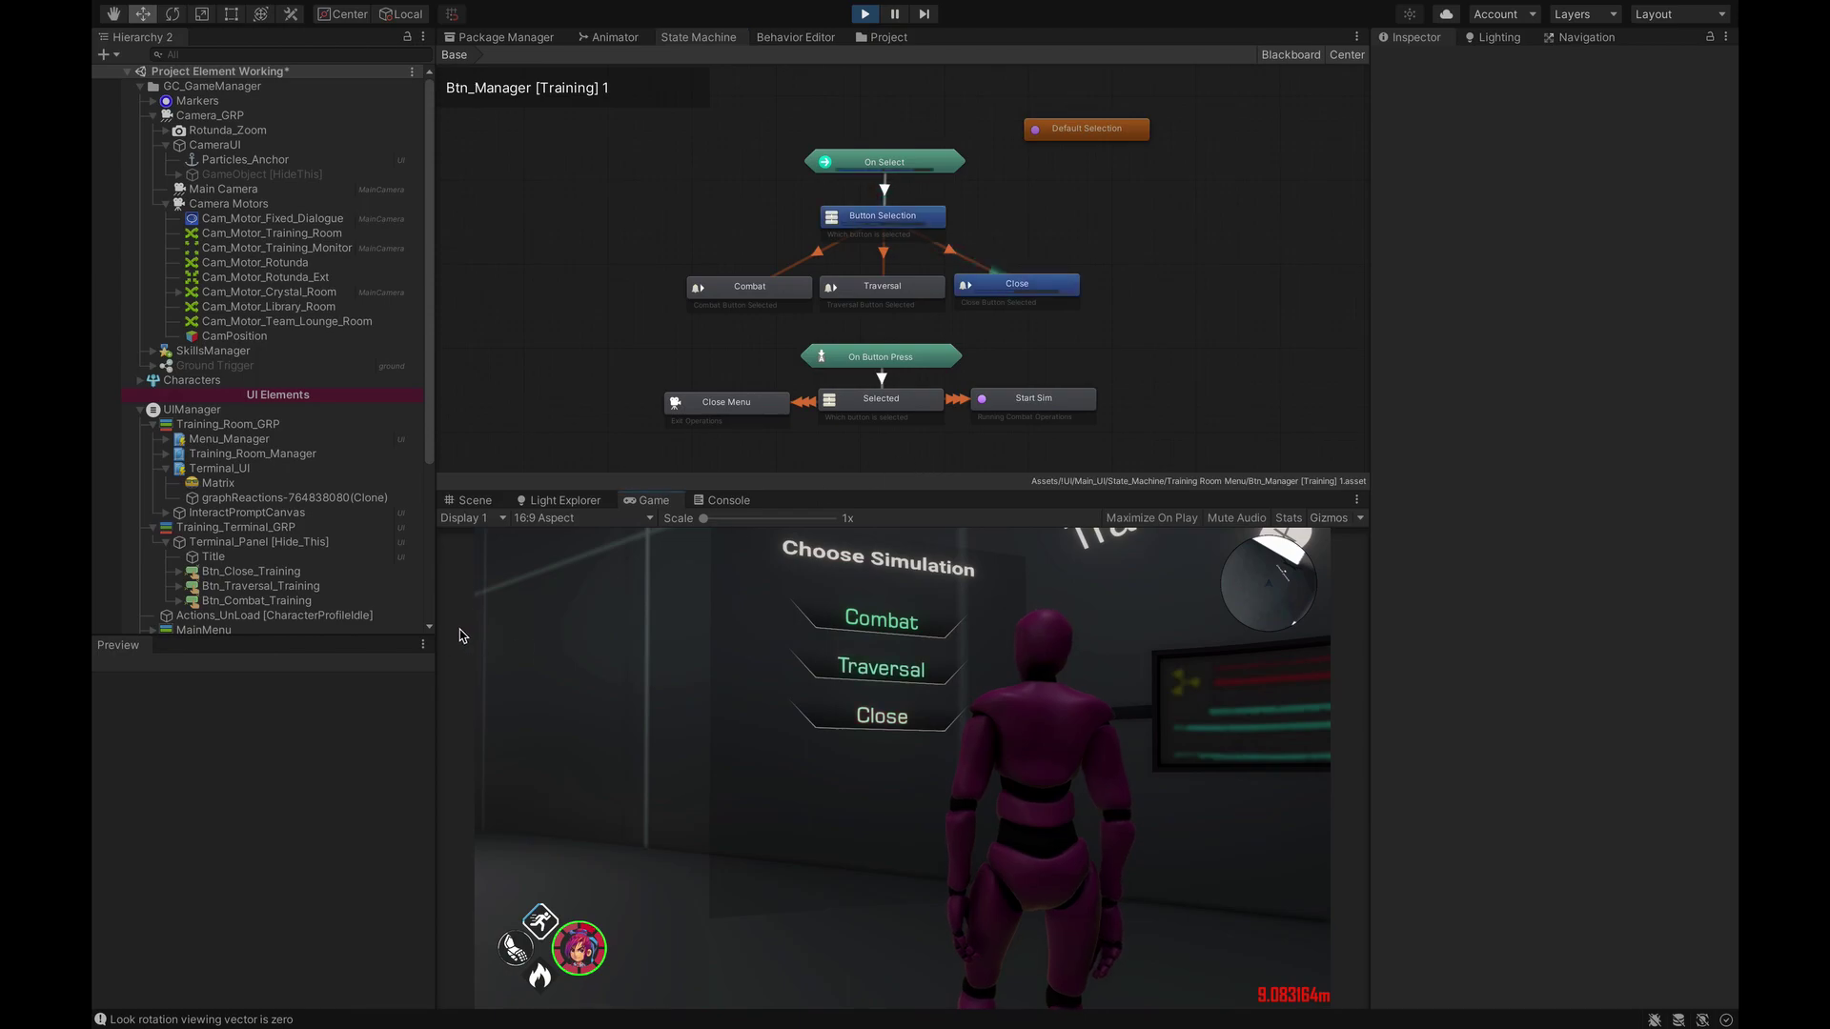
Step: Close and reopen the terminal menu, launch Traversal, then stop Play mode
{"action": "key", "text": "Return"}
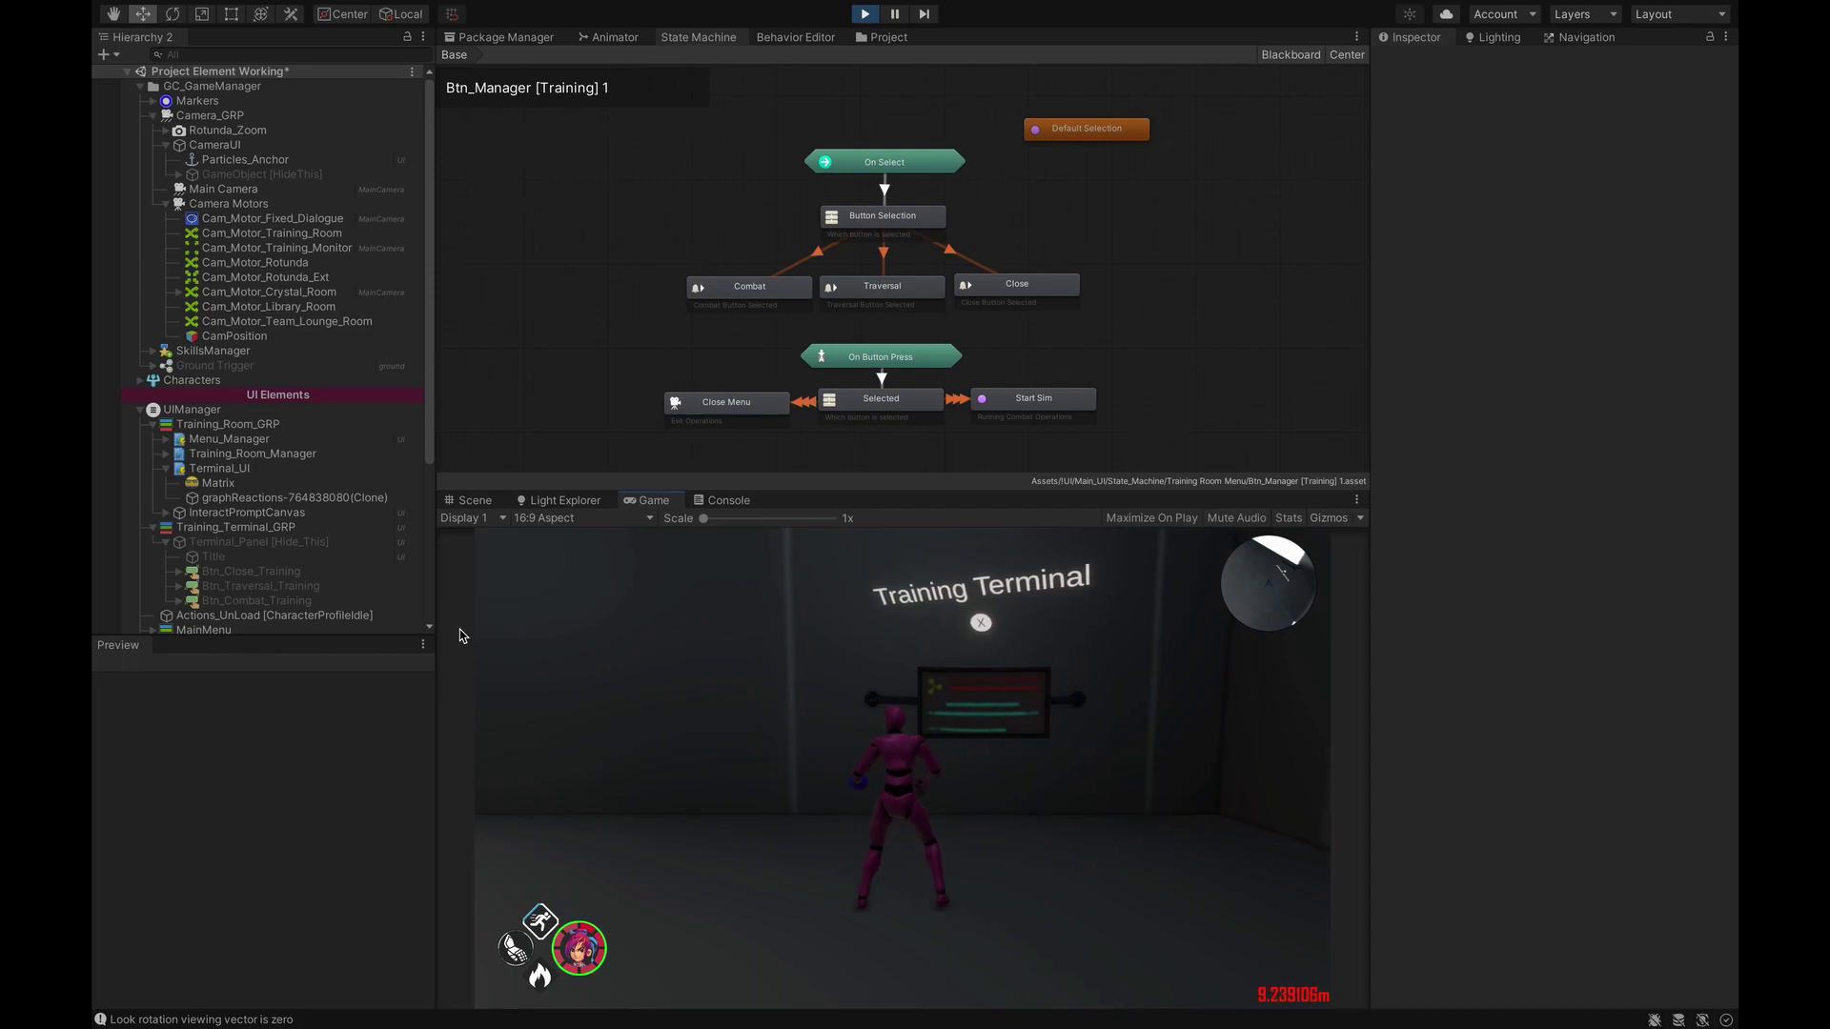
{"action": "key", "text": "e"}
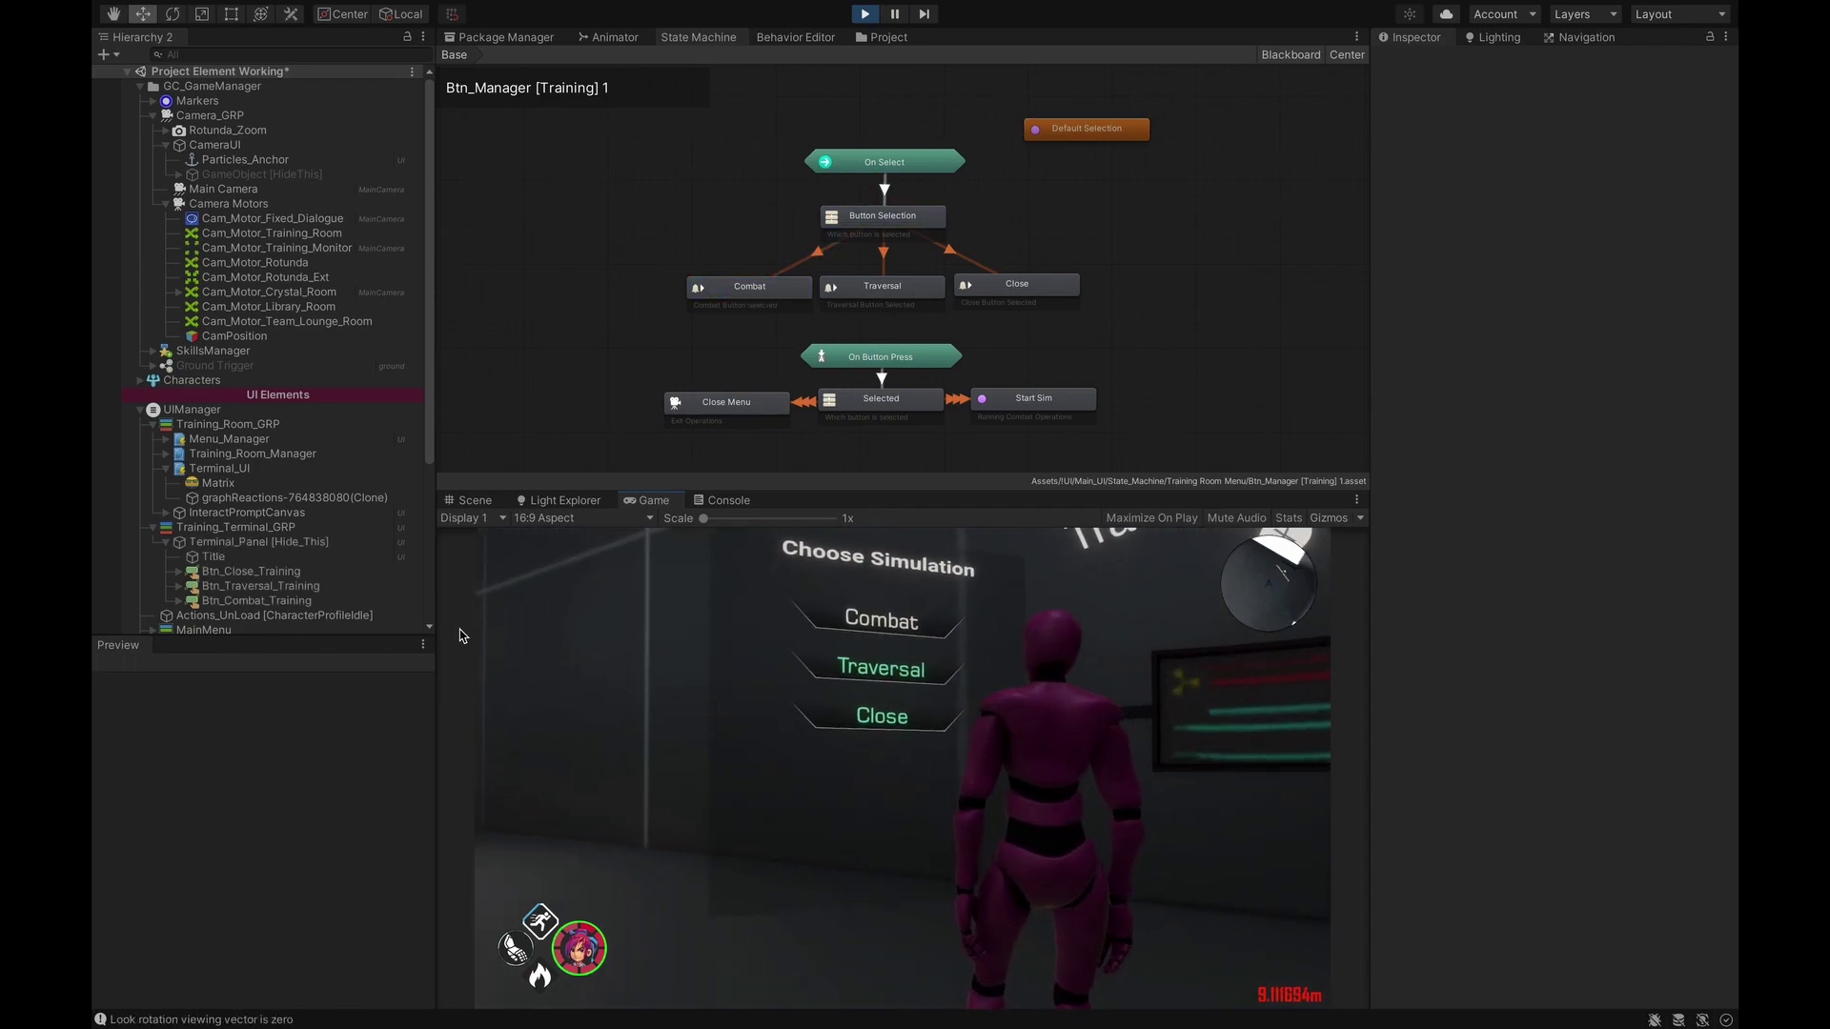
{"action": "key", "text": "Return"}
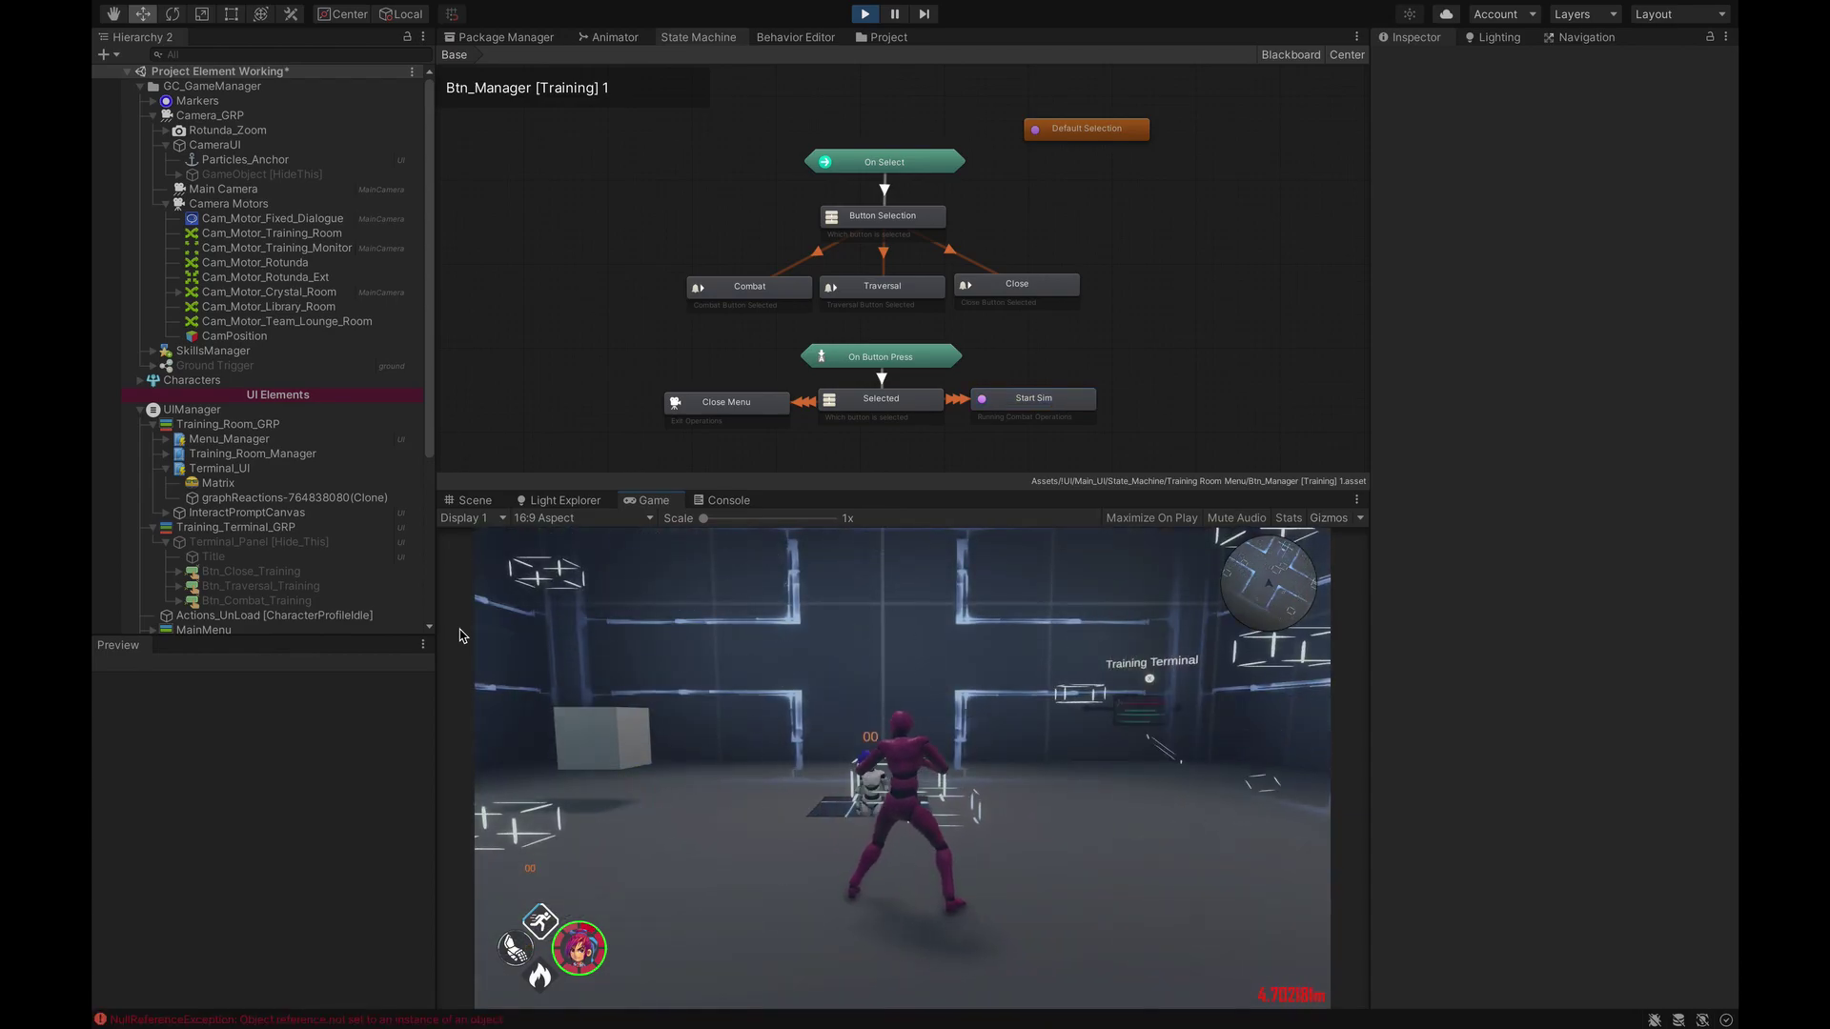
{"action": "left_click", "coordinate": [862, 13]}
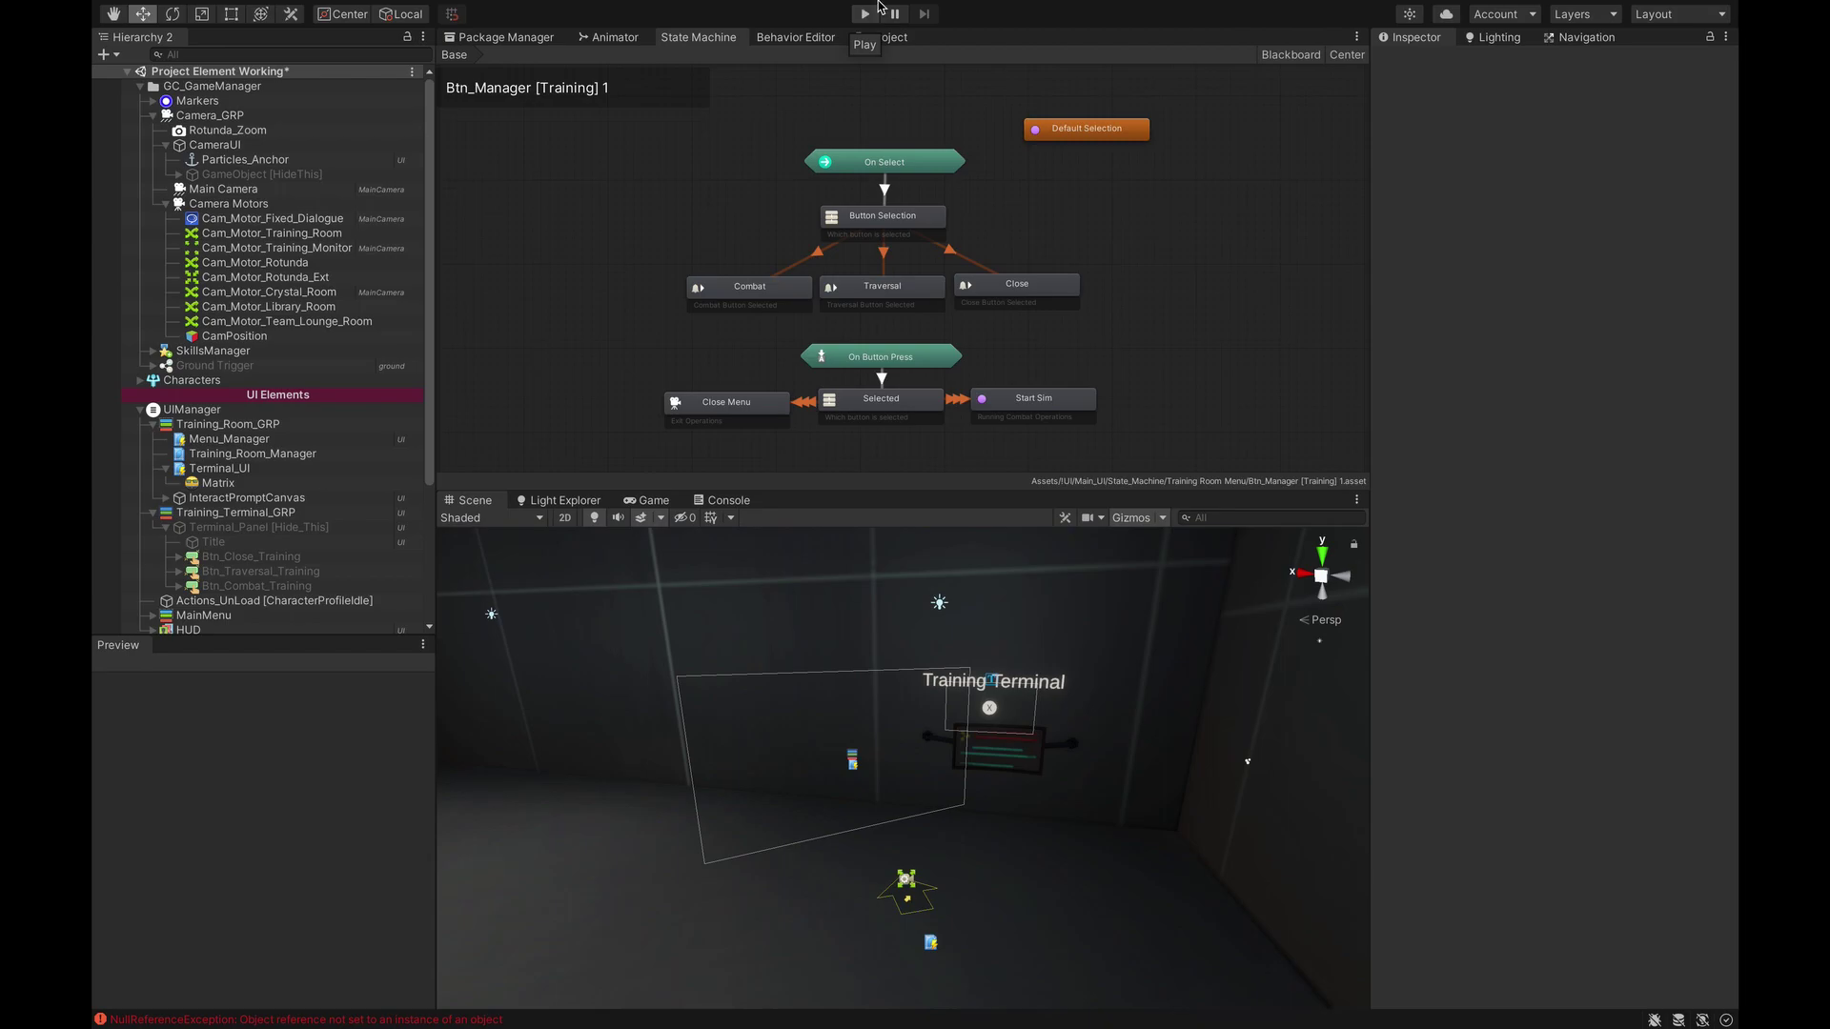
{"action": "mouse_move", "coordinate": [893, 7]}
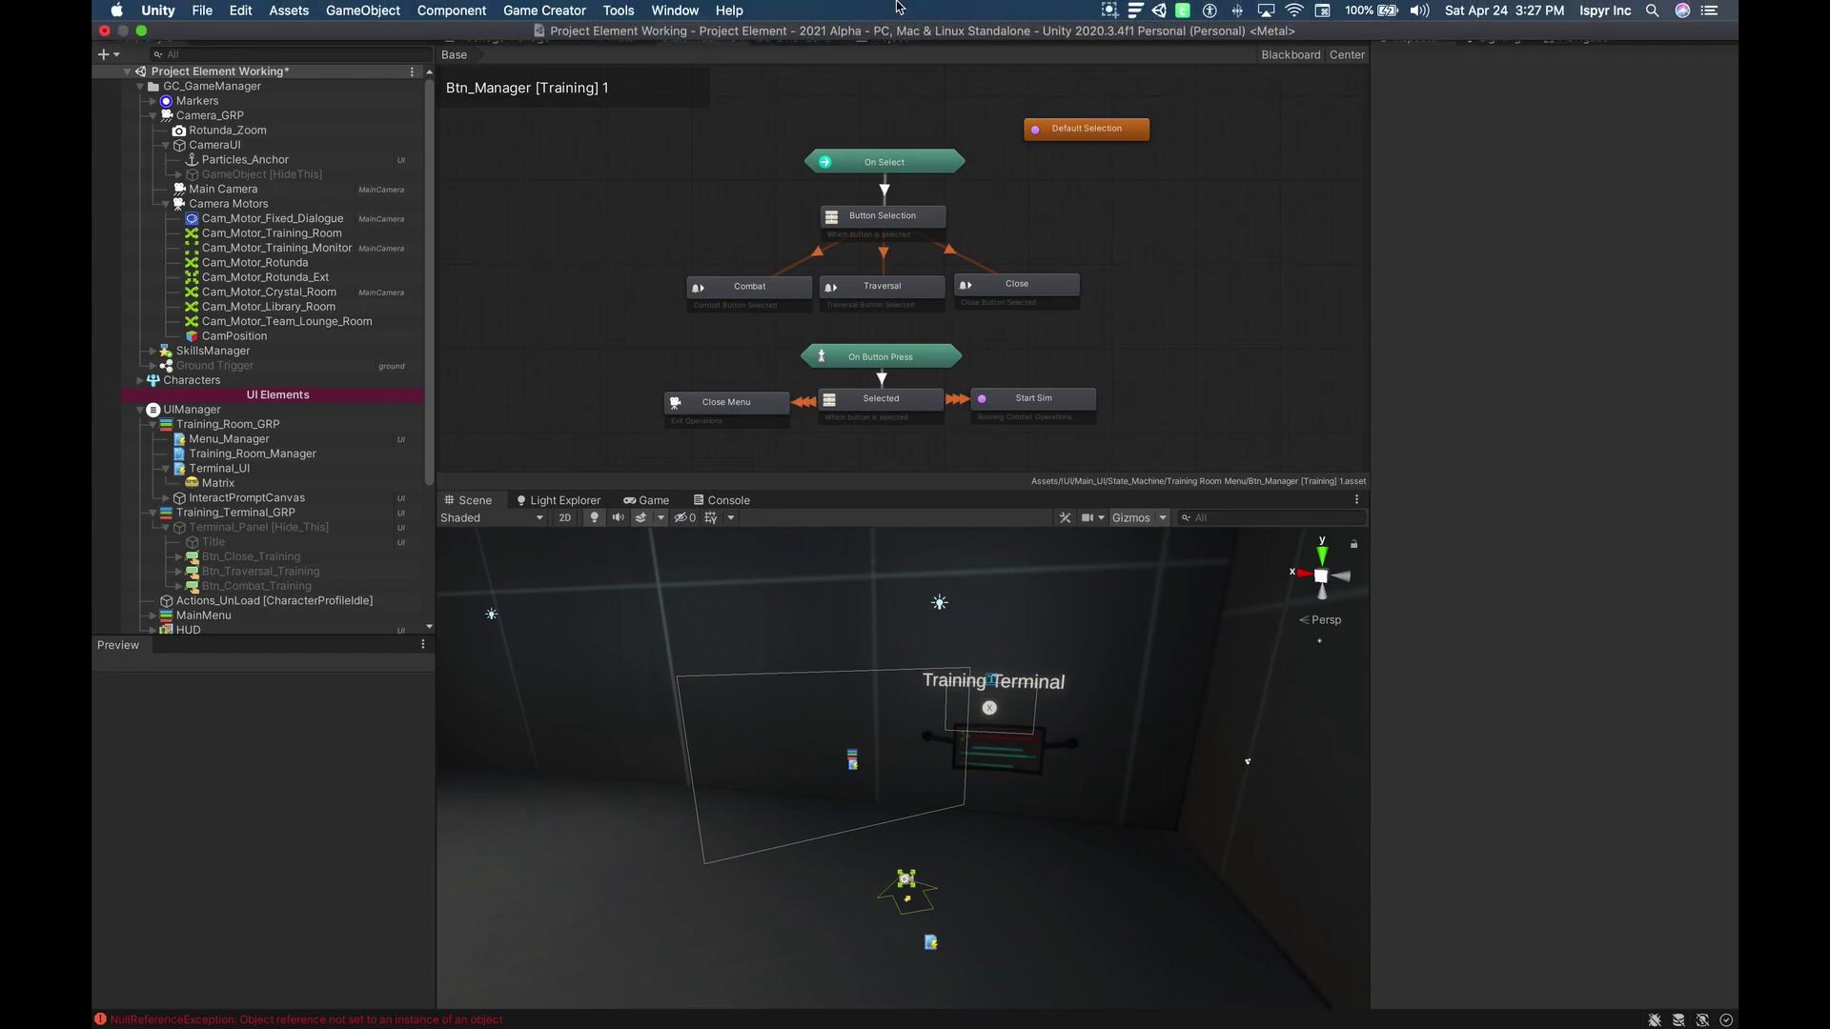